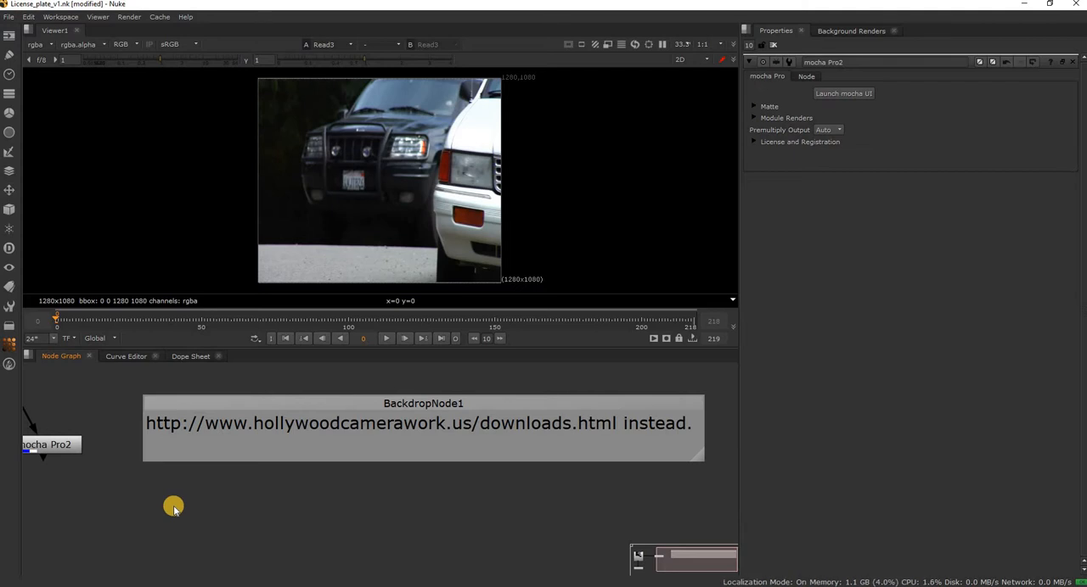
Display the Read3 license plate footage in Viewer1.
{"action": "middle_click_drag", "start_coordinate": [262, 519], "coordinate": [686, 518]}
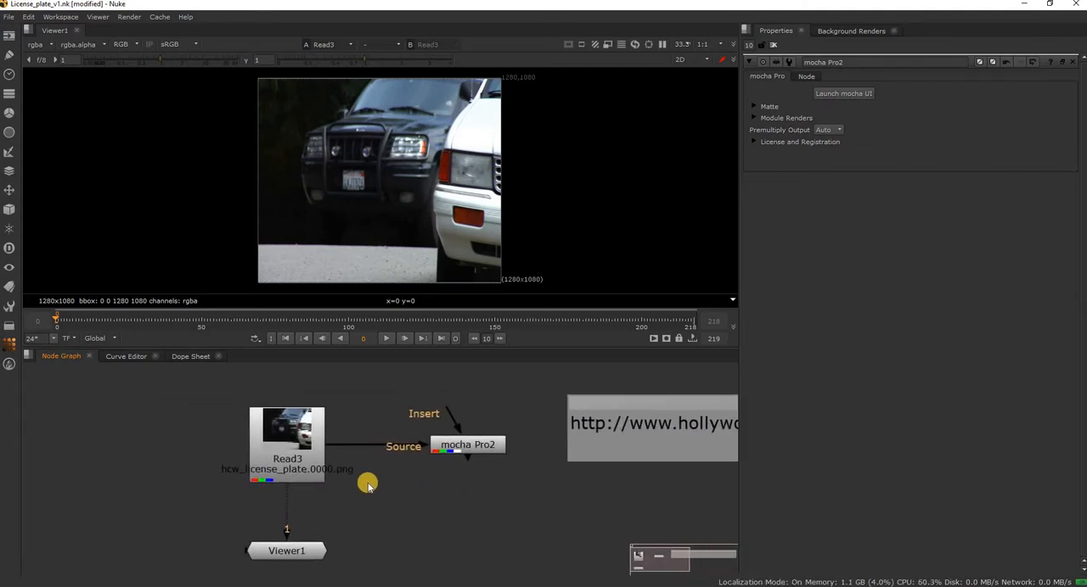
{"action": "left_click", "coordinate": [299, 464]}
{"action": "key", "text": "1"}
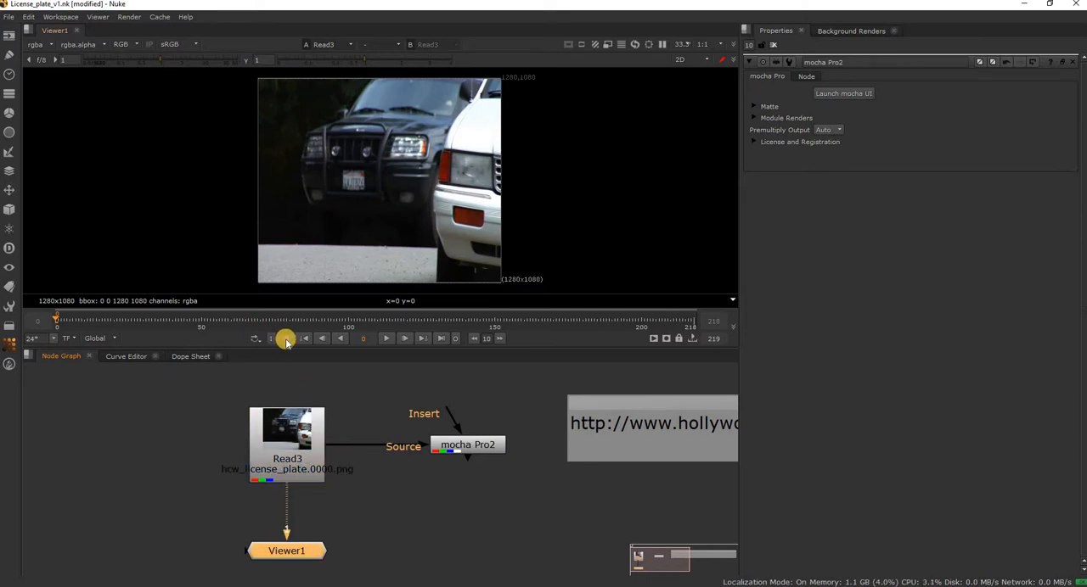
{"action": "left_click", "coordinate": [366, 539]}
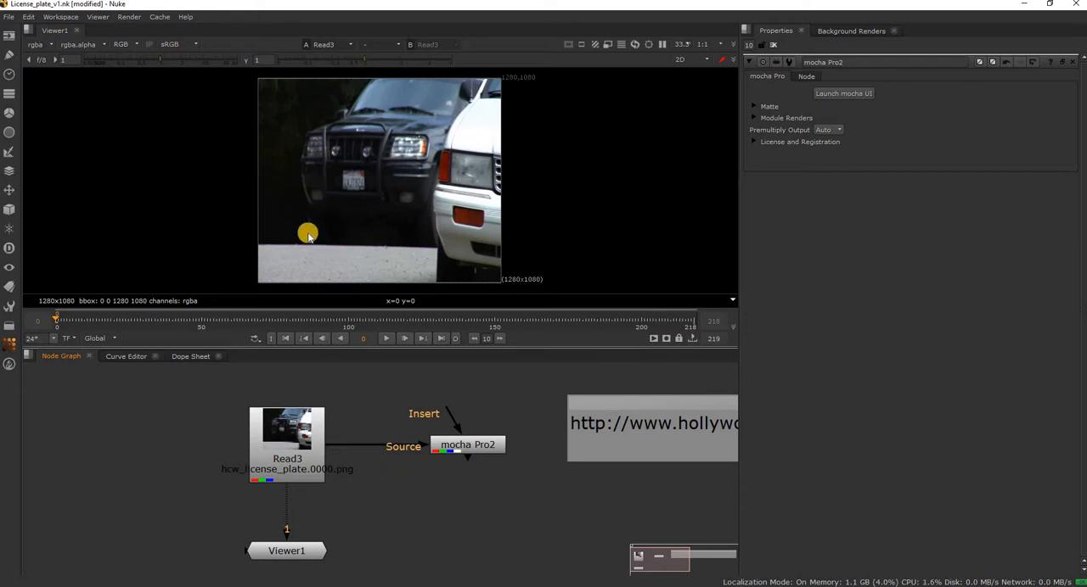
Play and scrub through the footage in an enlarged viewer, returning to frame 0.
{"action": "left_click", "coordinate": [388, 342]}
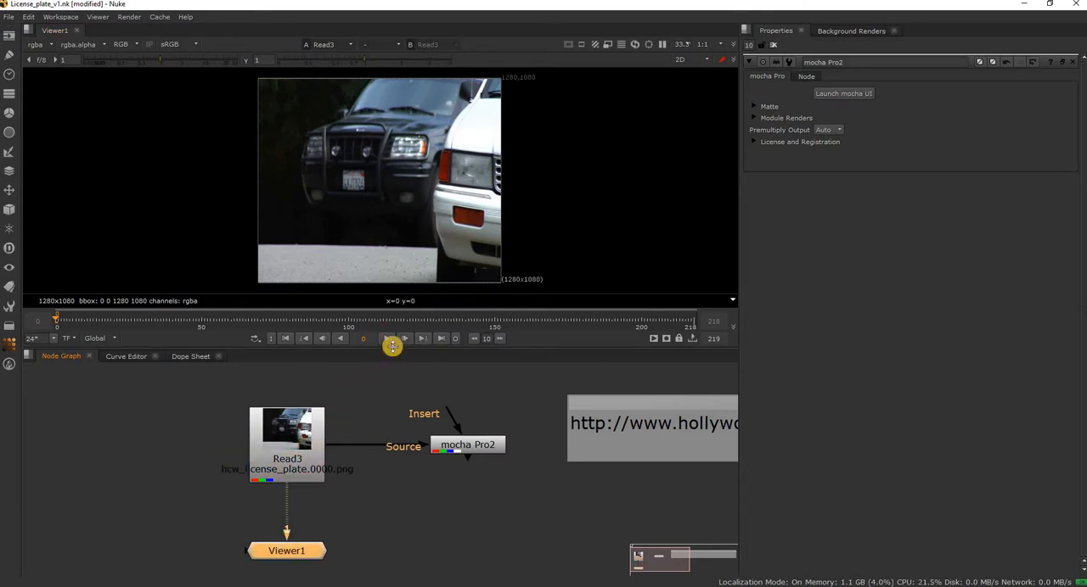
{"action": "left_click", "coordinate": [414, 346]}
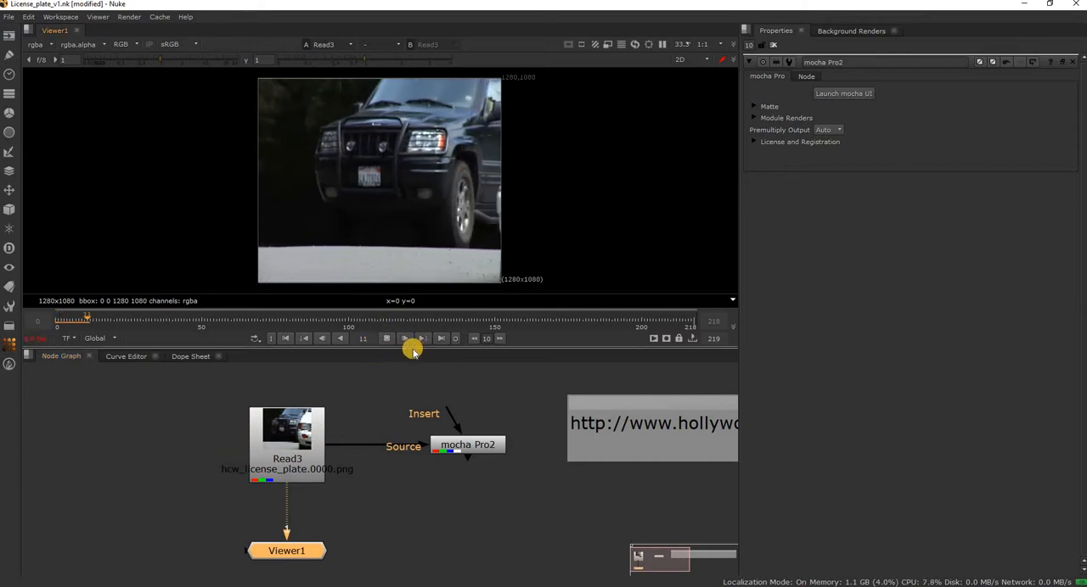
{"action": "left_click_drag", "start_coordinate": [440, 426], "coordinate": [438, 467]}
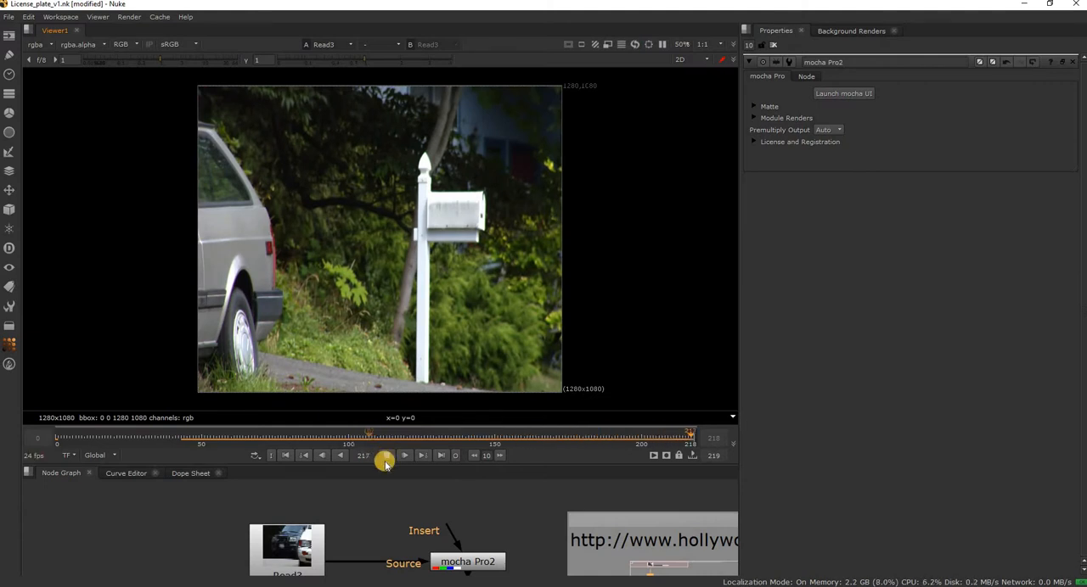
{"action": "left_click", "coordinate": [385, 460]}
{"action": "left_click_drag", "start_coordinate": [173, 439], "coordinate": [271, 442]}
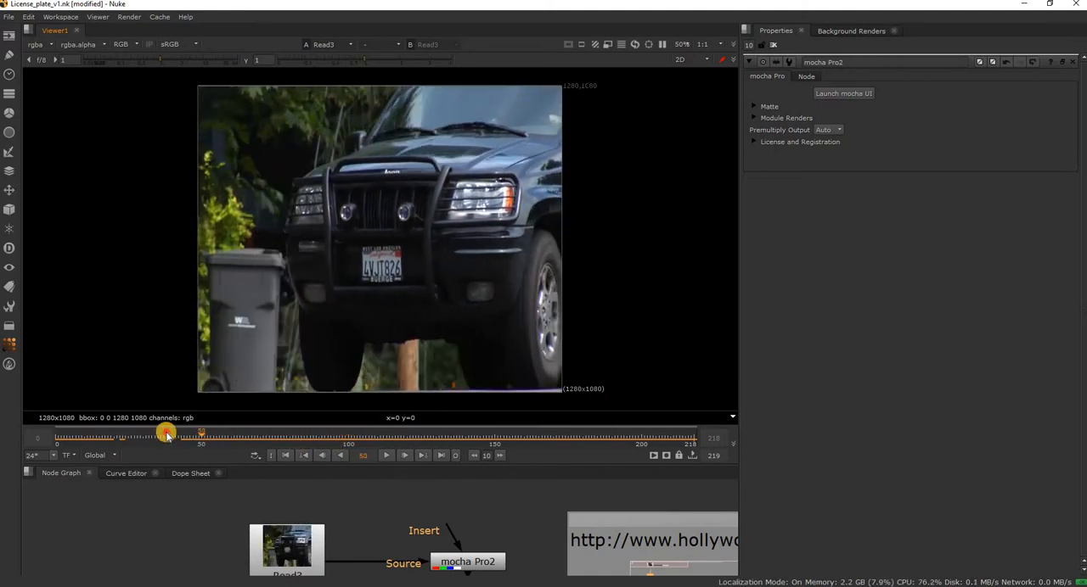
{"action": "left_click_drag", "start_coordinate": [167, 435], "coordinate": [56, 442]}
Add a new mocha Pro node and connect its Source input to Read3.
{"action": "middle_click_drag", "start_coordinate": [405, 522], "coordinate": [378, 462]}
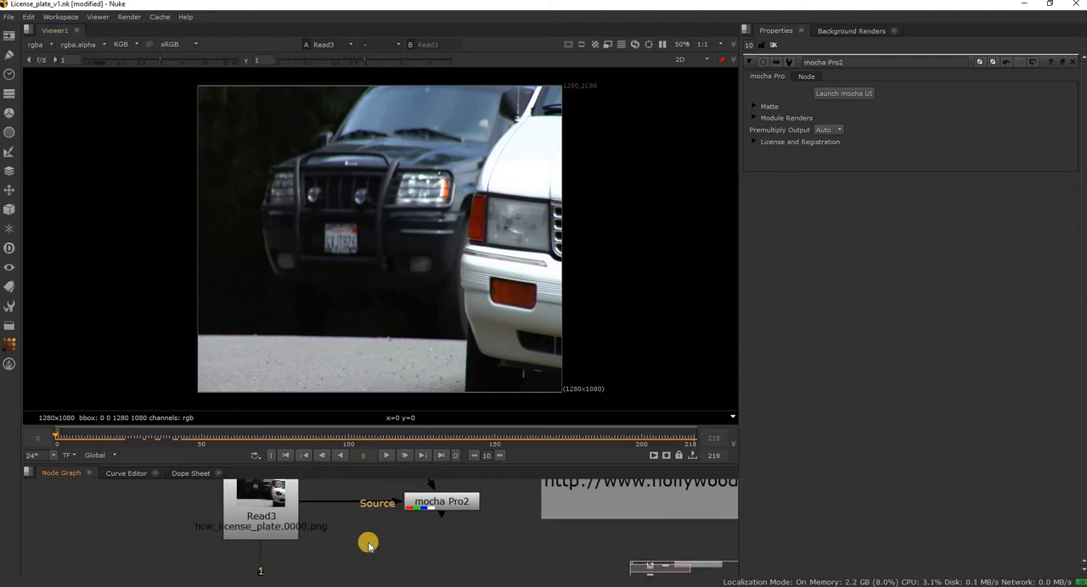
{"action": "key", "text": "Tab"}
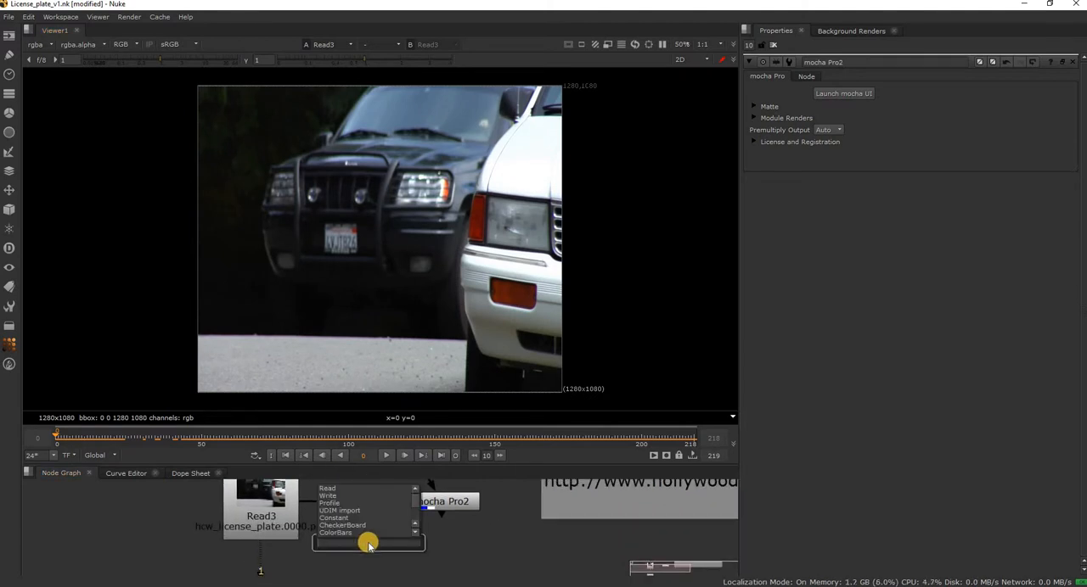
{"action": "type", "text": "mo"}
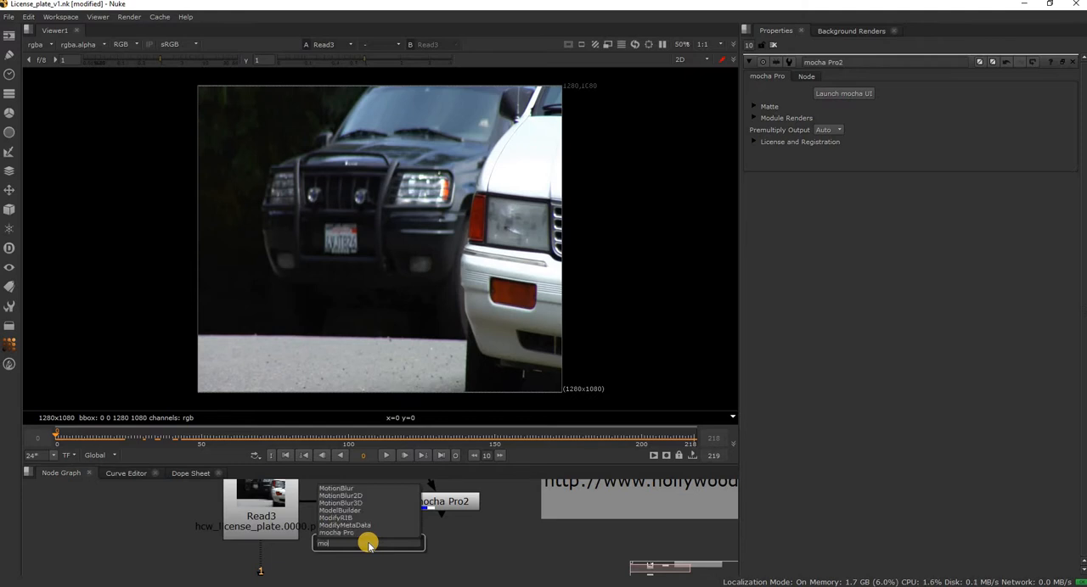
{"action": "type", "text": "cha Pro"}
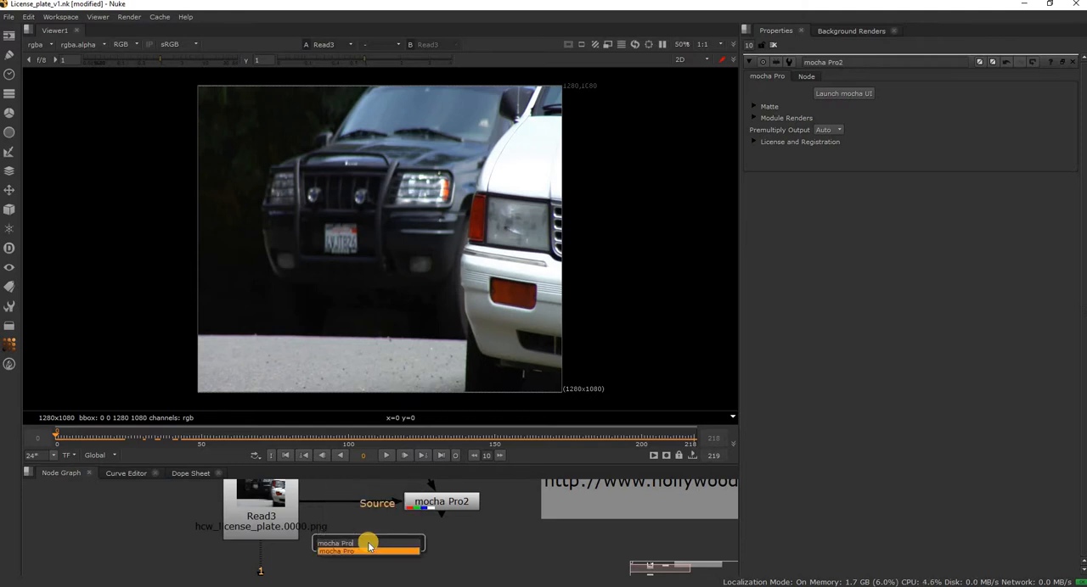
{"action": "key", "text": "Return"}
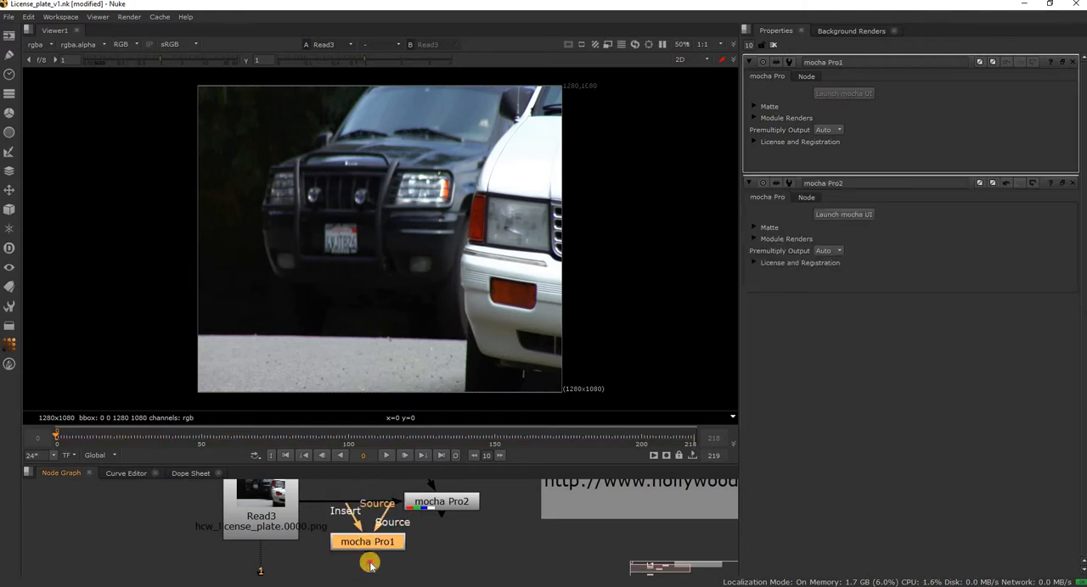
{"action": "left_click_drag", "start_coordinate": [367, 544], "coordinate": [290, 516]}
Delete the extra mocha Pro1 node from the node graph.
{"action": "left_click", "coordinate": [447, 505]}
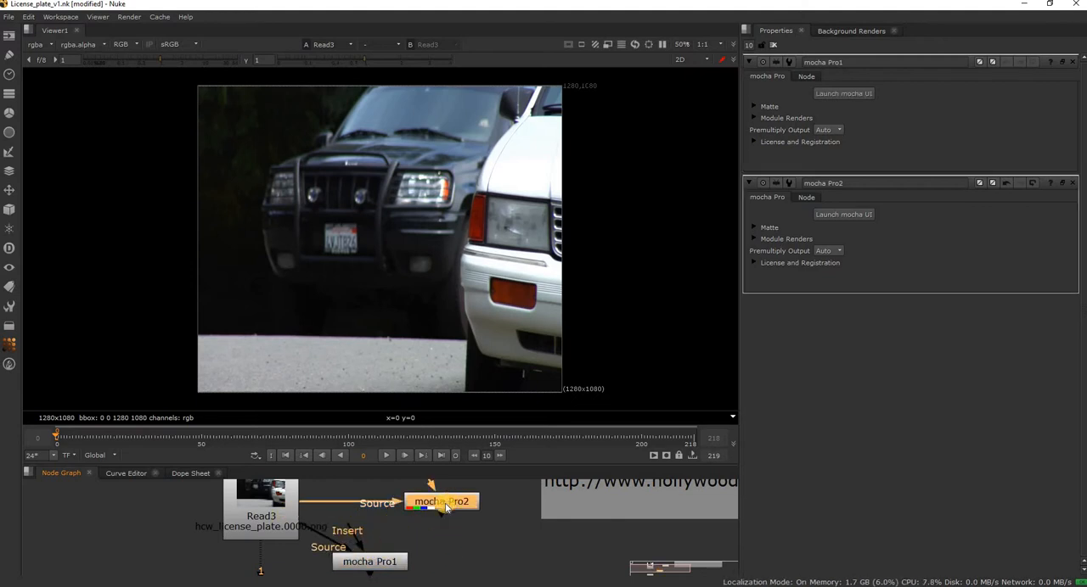
{"action": "left_click", "coordinate": [393, 563]}
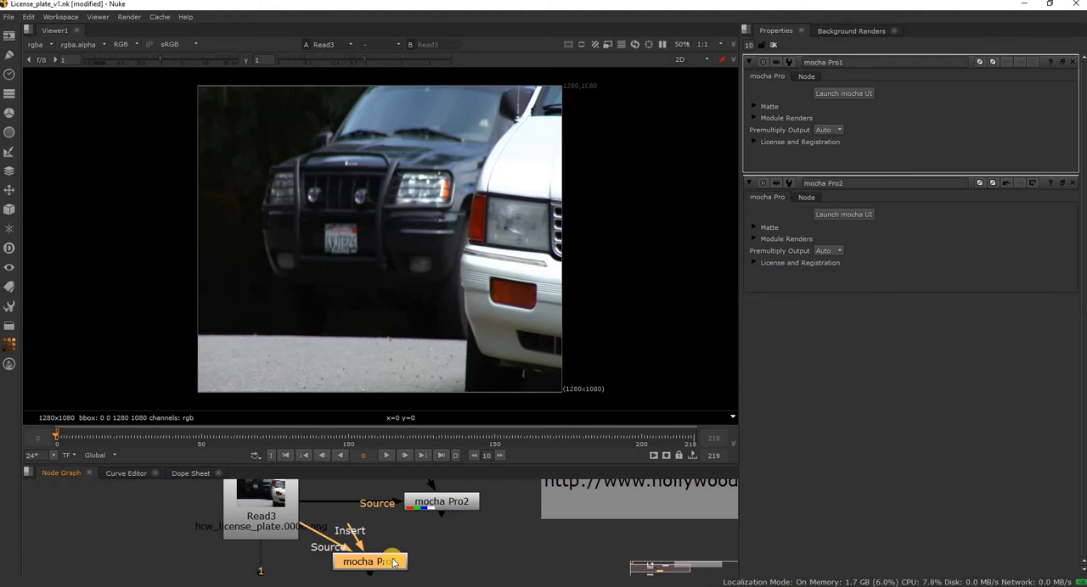
{"action": "key", "text": "Delete"}
{"action": "left_click", "coordinate": [484, 558]}
Open the mocha interface of the mocha Pro2 node and scrub the clip to about frame 102 and back to frame 0.
{"action": "middle_click_drag", "start_coordinate": [438, 504], "coordinate": [290, 519]}
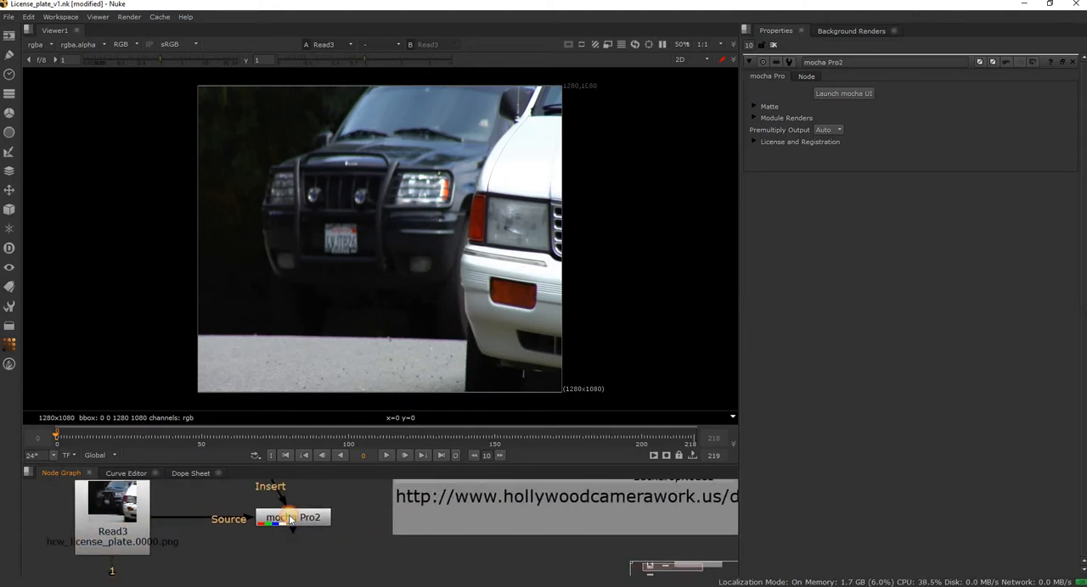
{"action": "left_click", "coordinate": [291, 519]}
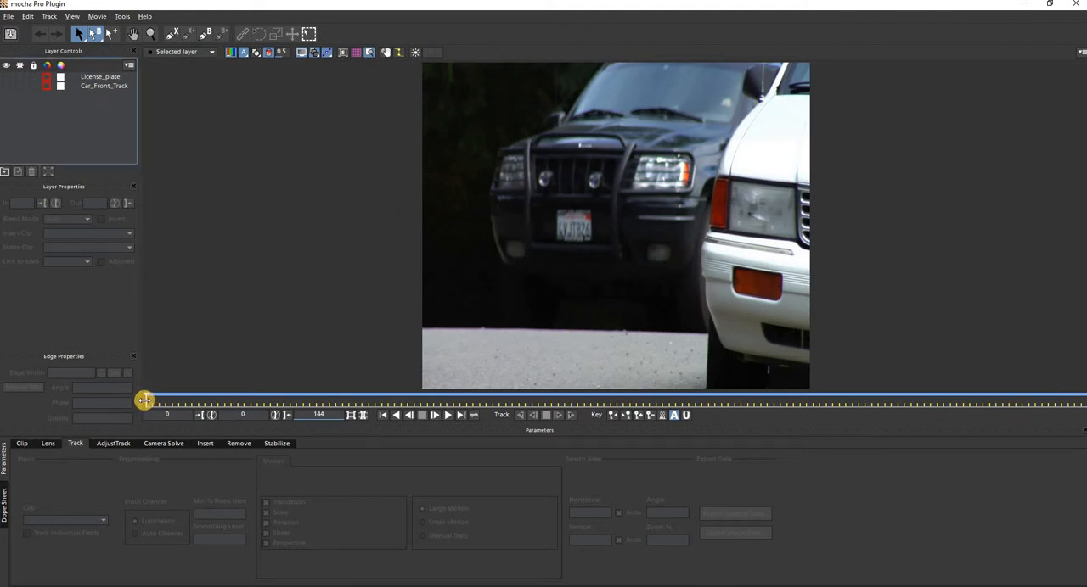
{"action": "left_click_drag", "start_coordinate": [145, 399], "coordinate": [528, 402]}
{"action": "left_click_drag", "start_coordinate": [659, 414], "coordinate": [811, 411]}
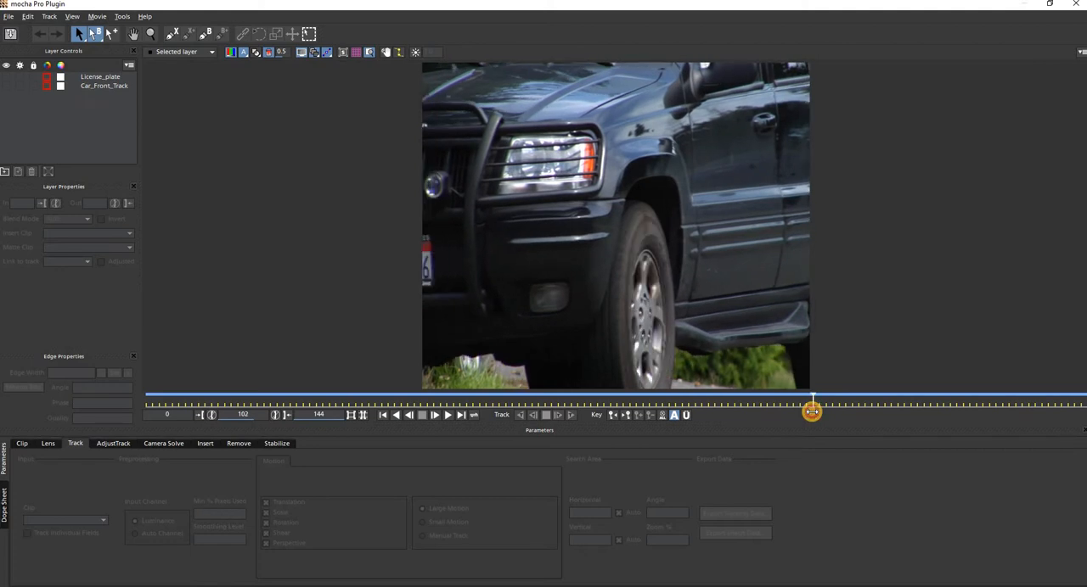
{"action": "left_click_drag", "start_coordinate": [733, 414], "coordinate": [138, 399]}
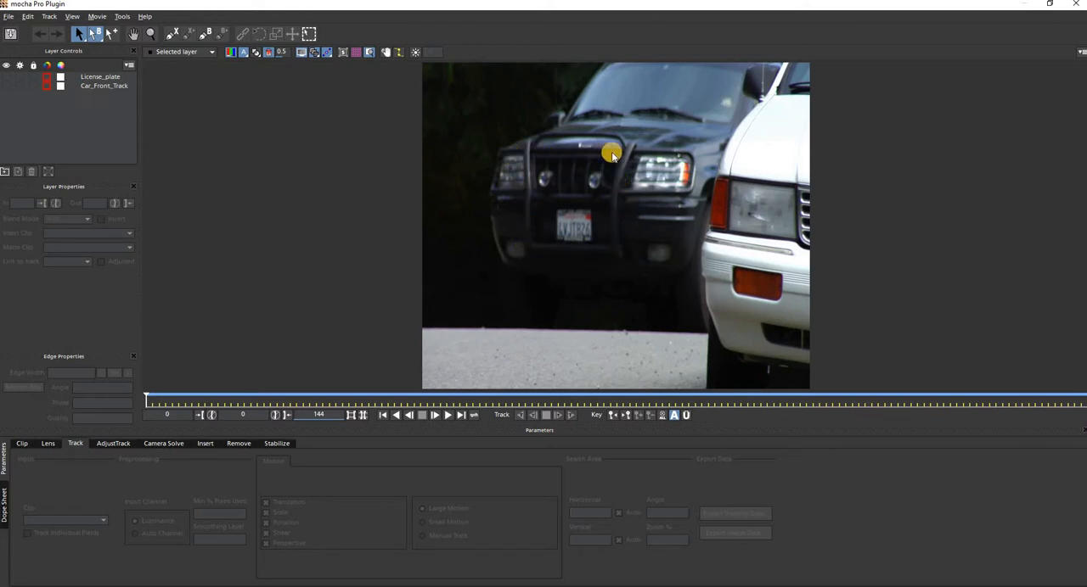
Show the existing Car_Front_Track spline on the car to examine it and hide it again.
{"action": "left_click", "coordinate": [5, 86]}
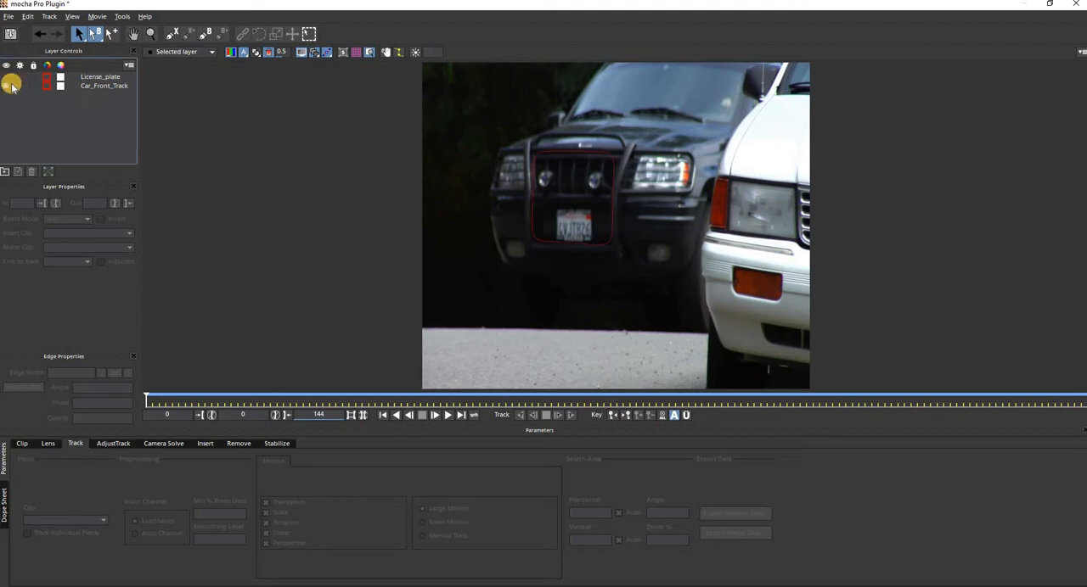
{"action": "left_click", "coordinate": [363, 137]}
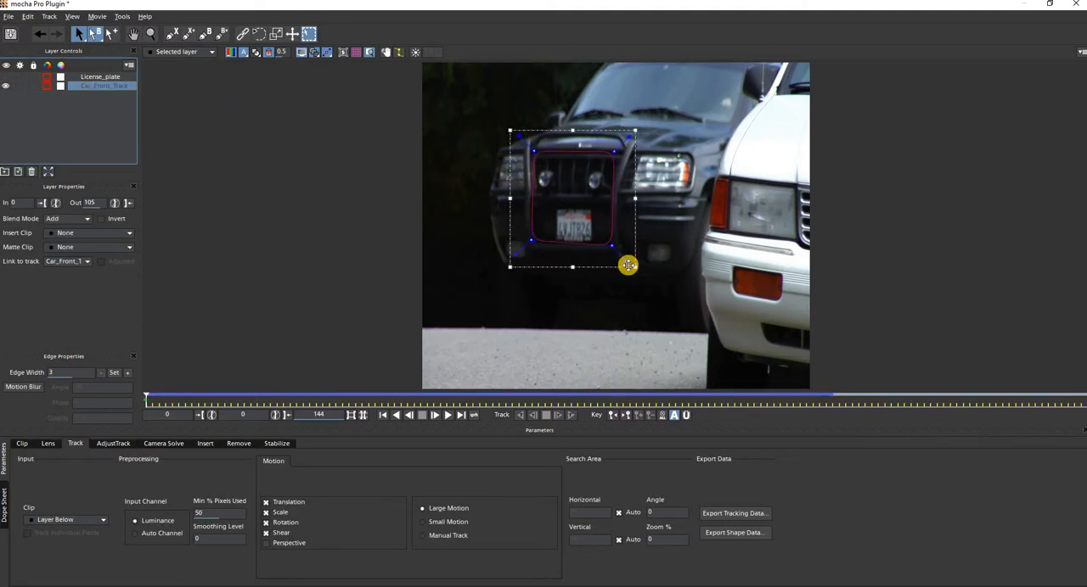
{"action": "left_click", "coordinate": [74, 137]}
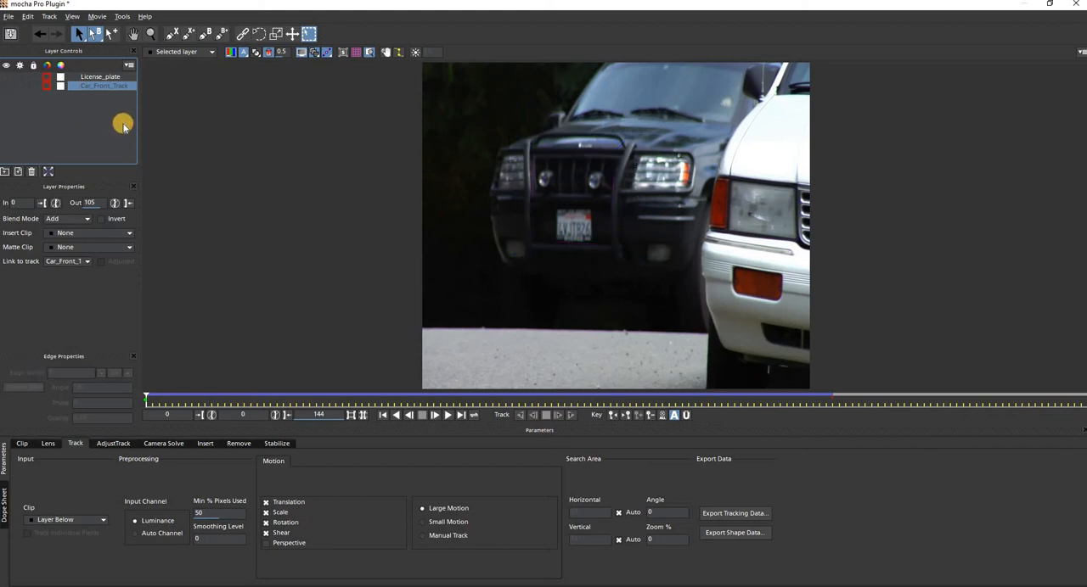
Draw a closed seven-point X-spline around the black car's grille and license plate at frame 0.
{"action": "left_click", "coordinate": [171, 34]}
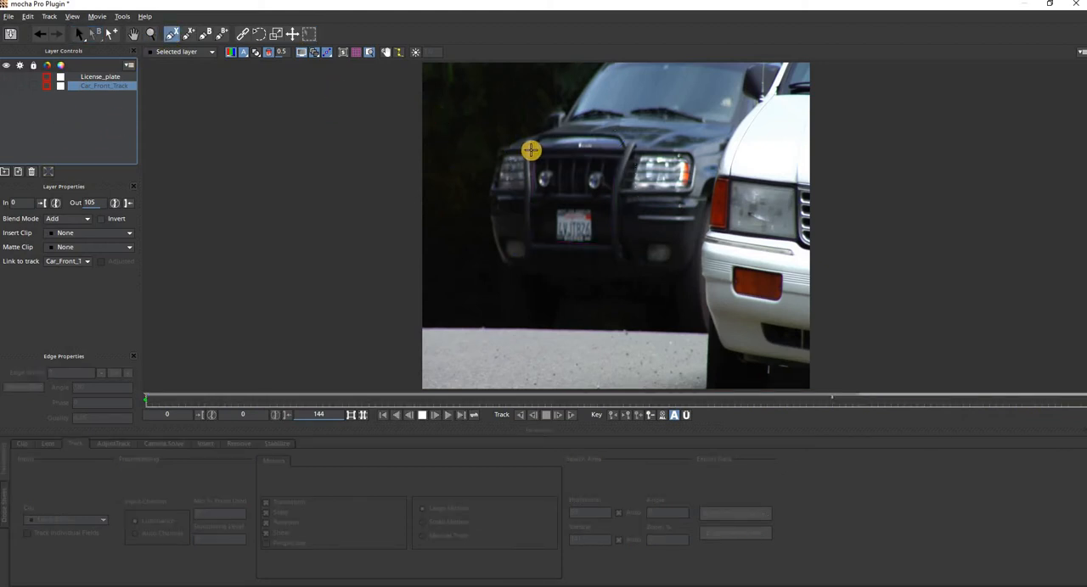
{"action": "left_click", "coordinate": [530, 133]}
{"action": "left_click", "coordinate": [532, 187]}
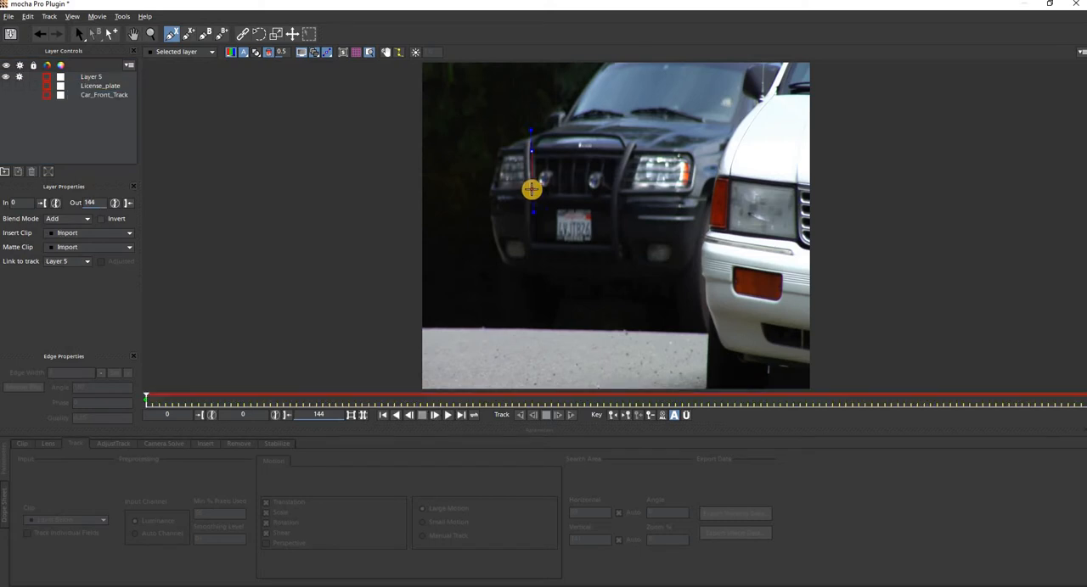
{"action": "left_click", "coordinate": [528, 246]}
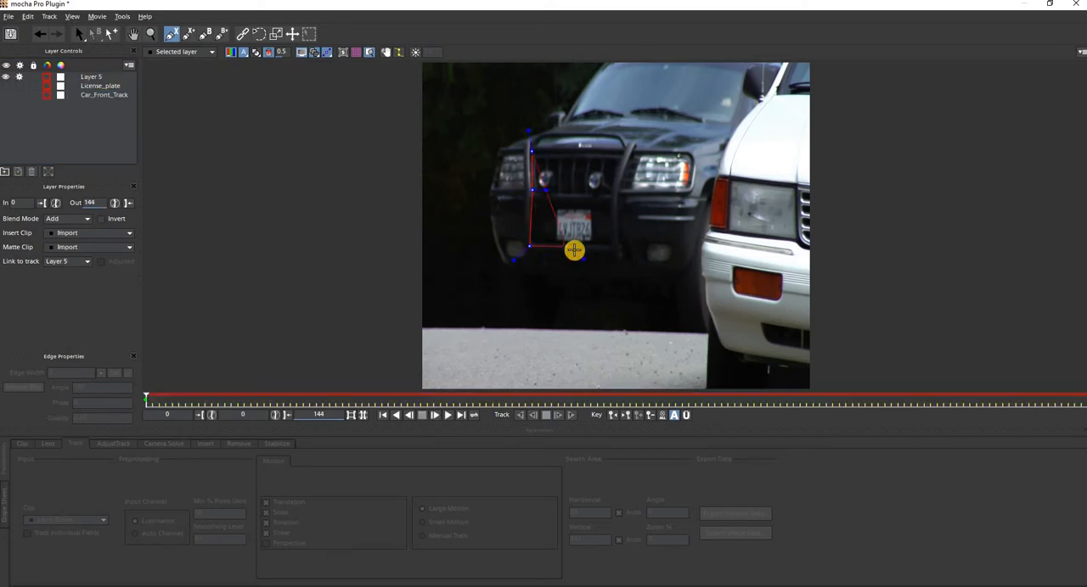
{"action": "left_click", "coordinate": [573, 247]}
{"action": "left_click", "coordinate": [612, 247]}
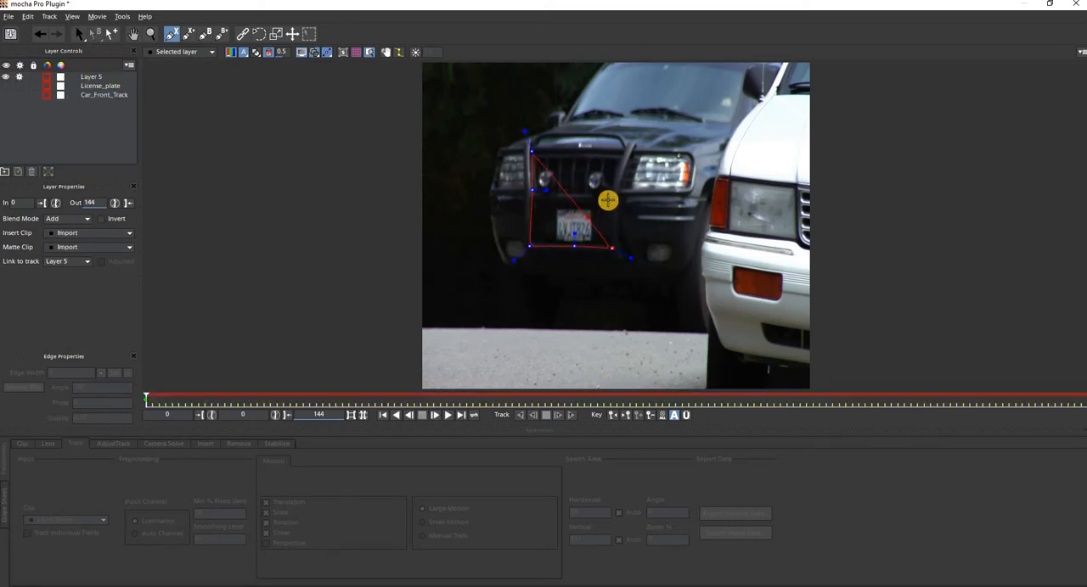
{"action": "right_click", "coordinate": [610, 196]}
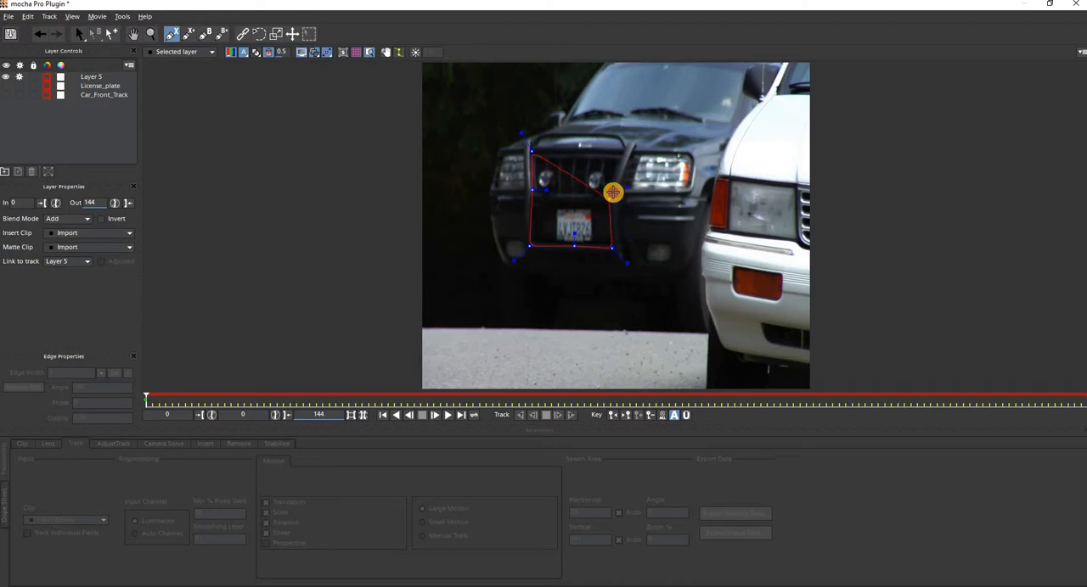
{"action": "right_click", "coordinate": [621, 150]}
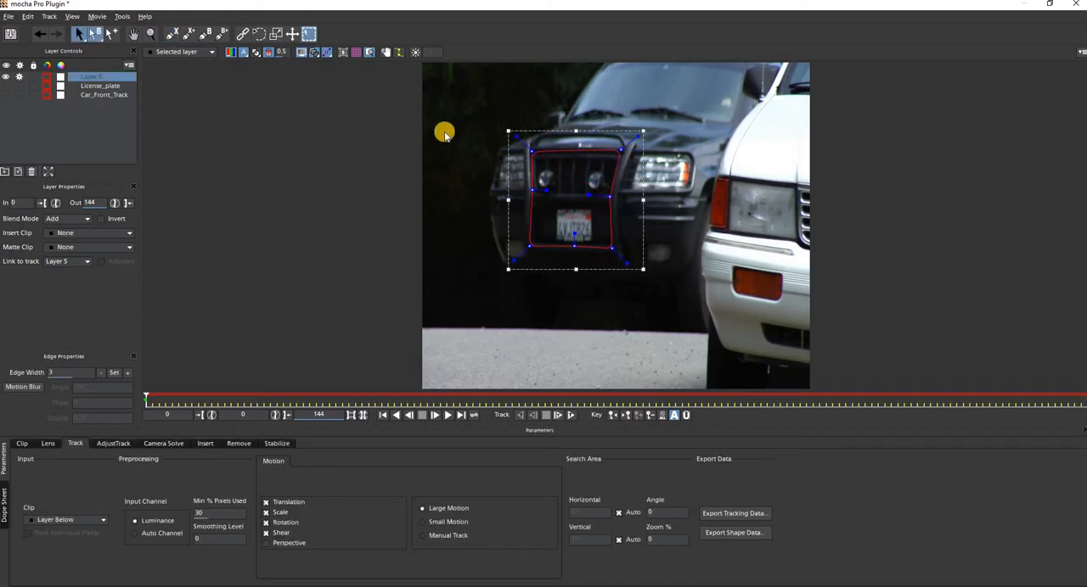
Show the planar grid over the car and rename the new layer as Grill.
{"action": "left_click", "coordinate": [356, 53]}
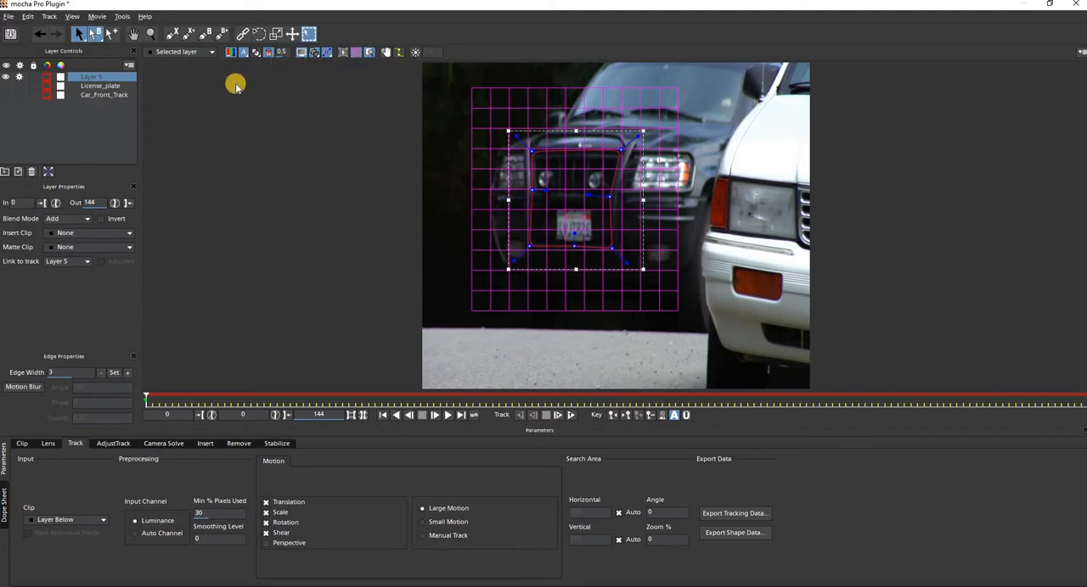
{"action": "double_click", "coordinate": [99, 78]}
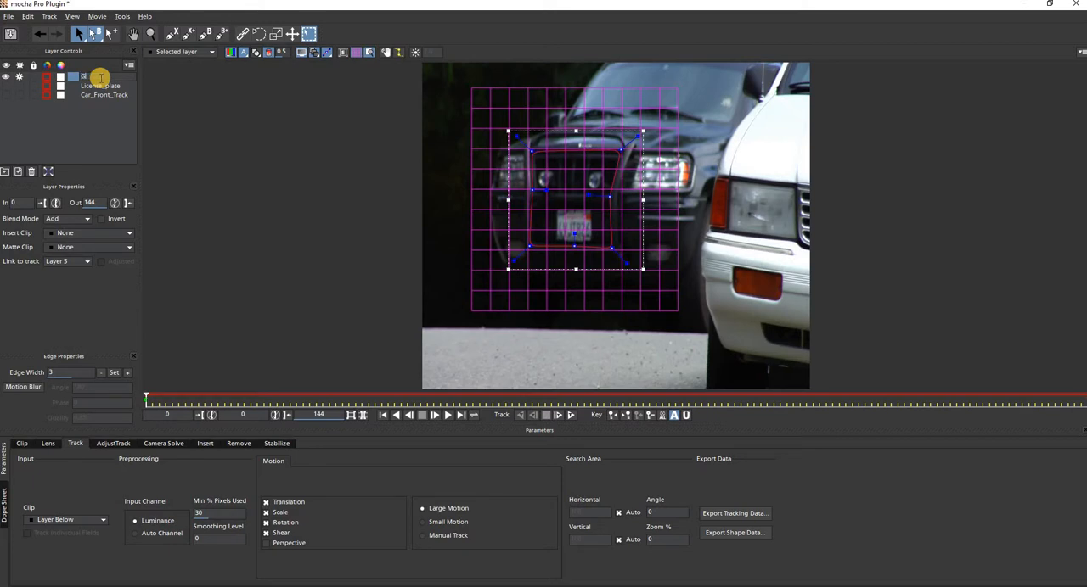
{"action": "key", "text": "Return"}
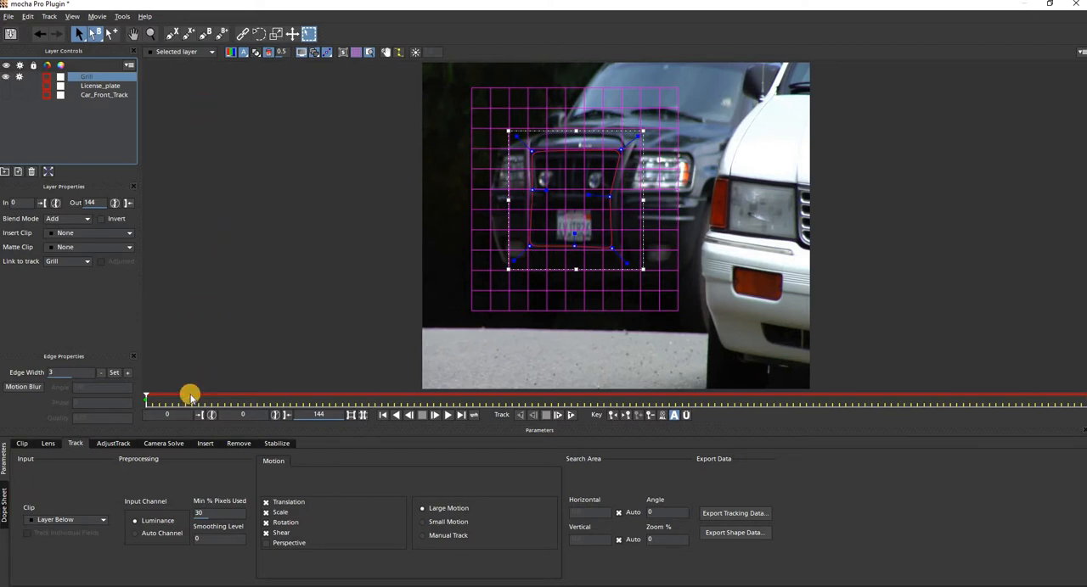
Track the Grill layer forward from frame 0 to frame 106 and dismiss the tracking messages.
{"action": "left_click", "coordinate": [573, 415]}
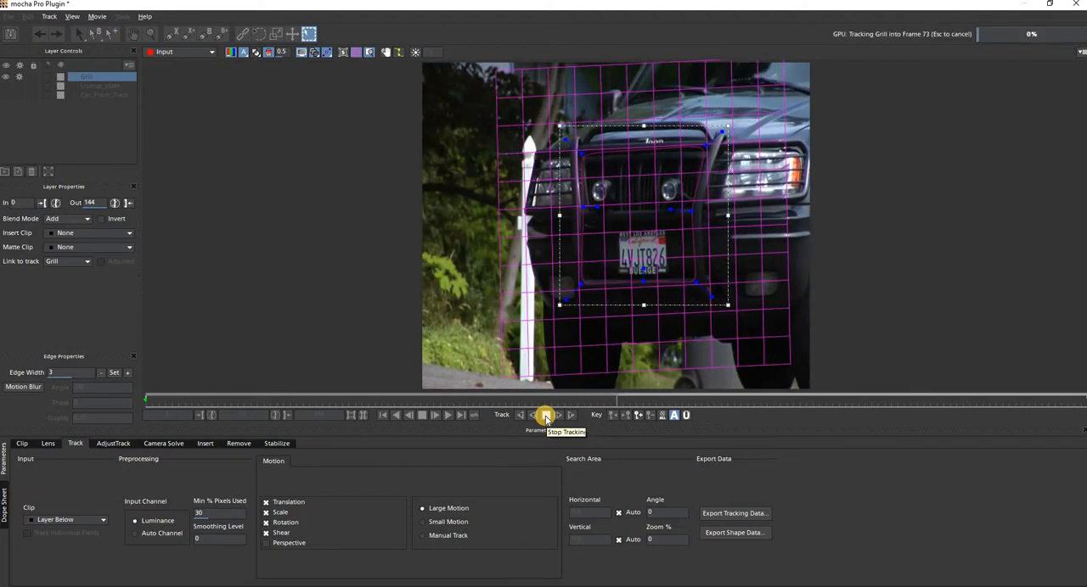
{"action": "left_click", "coordinate": [546, 415]}
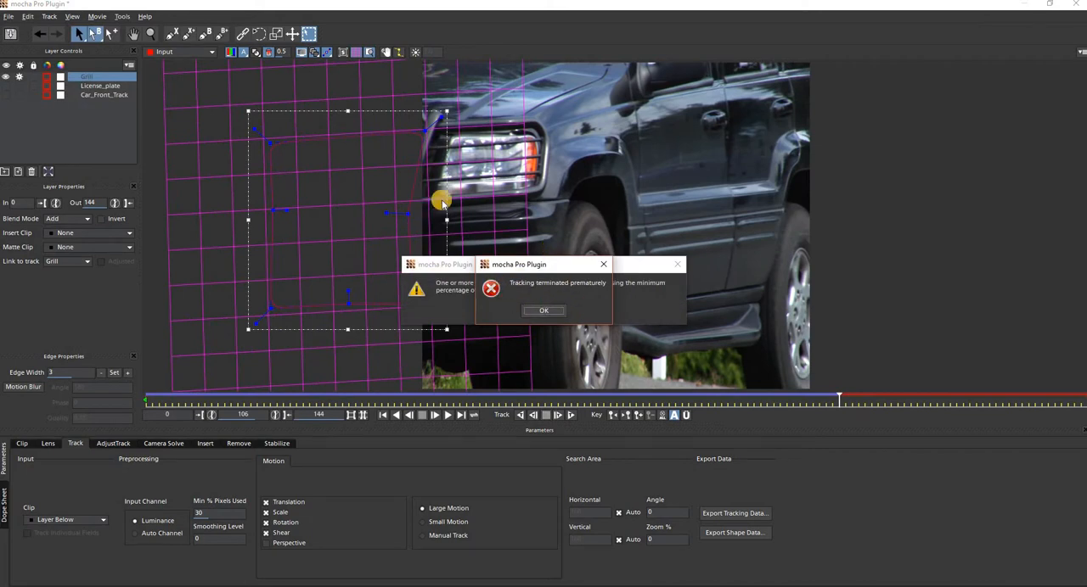
{"action": "left_click", "coordinate": [549, 311]}
{"action": "left_click", "coordinate": [545, 311]}
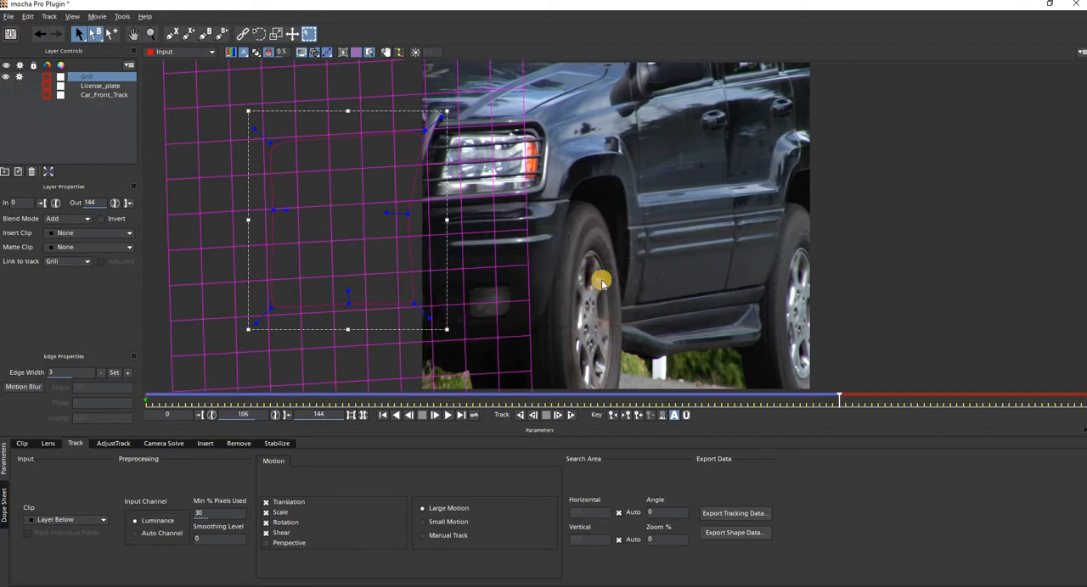
Set the Grill layer's out point to frame 106 and review the track back on earlier frames.
{"action": "left_click", "coordinate": [129, 203]}
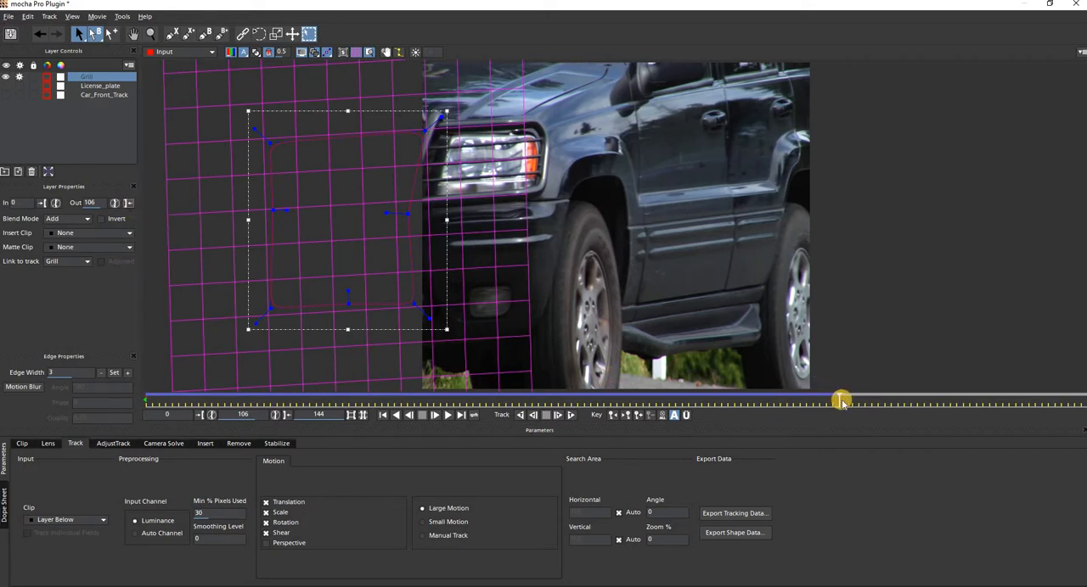
{"action": "left_click_drag", "start_coordinate": [838, 399], "coordinate": [577, 398]}
{"action": "left_click", "coordinate": [411, 416]}
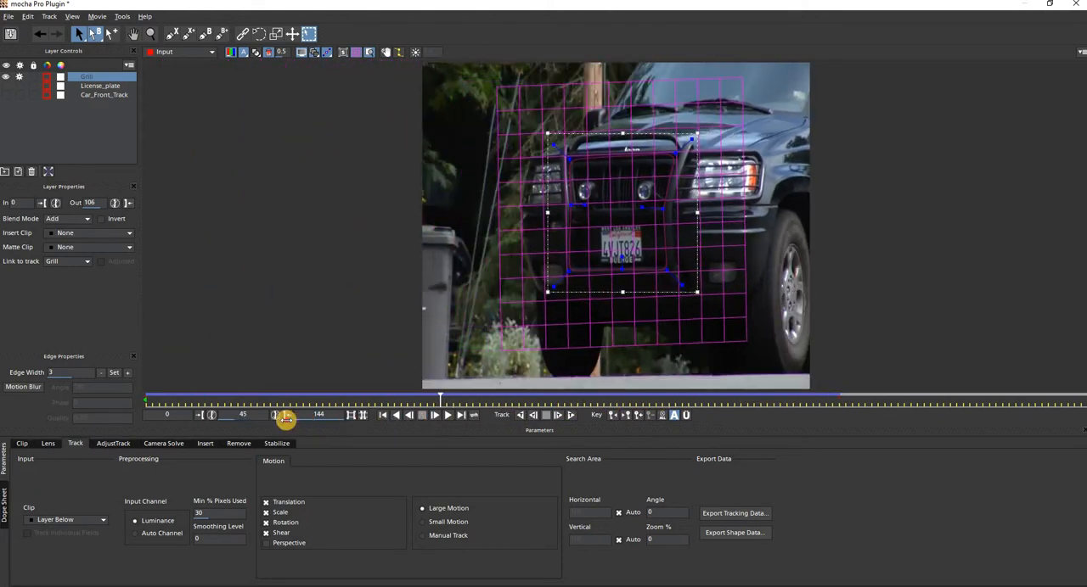
Lock the Grill layer and review its track from frame 0 to about frame 47, returning to frame 0.
{"action": "left_click_drag", "start_coordinate": [502, 426], "coordinate": [141, 382]}
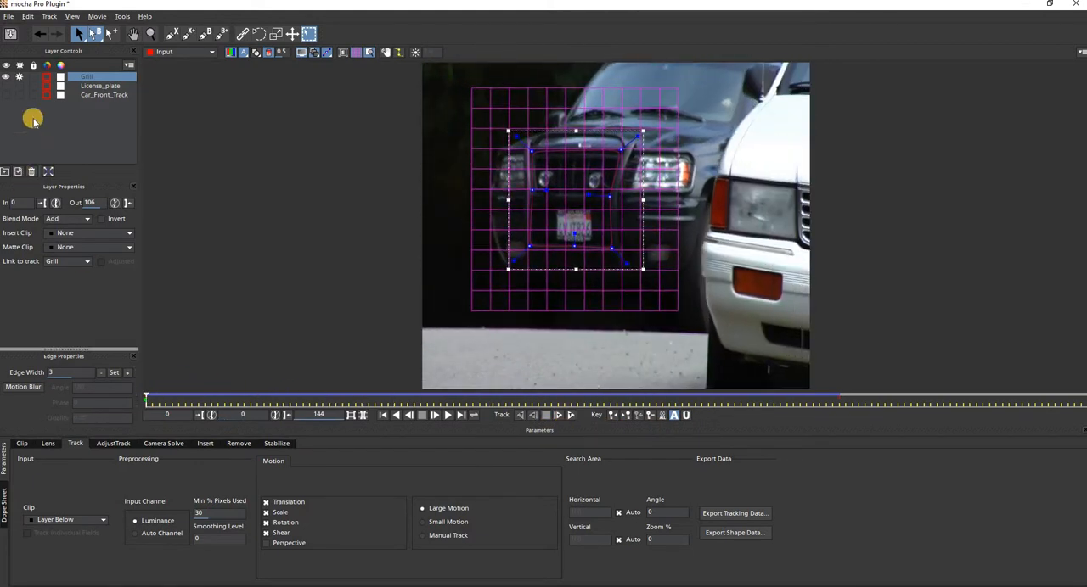
{"action": "left_click", "coordinate": [69, 133]}
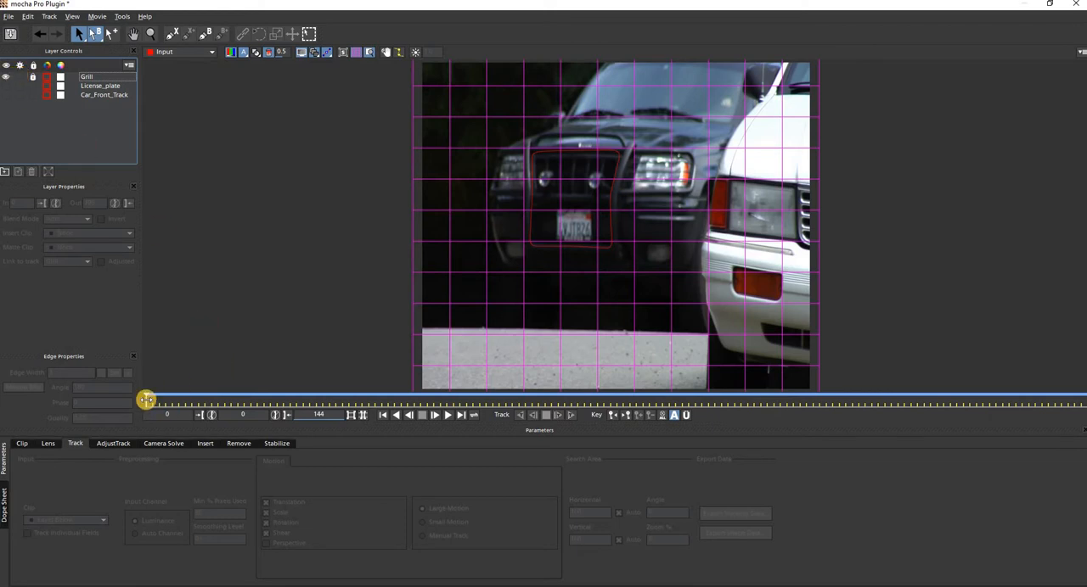
{"action": "left_click_drag", "start_coordinate": [157, 401], "coordinate": [585, 424]}
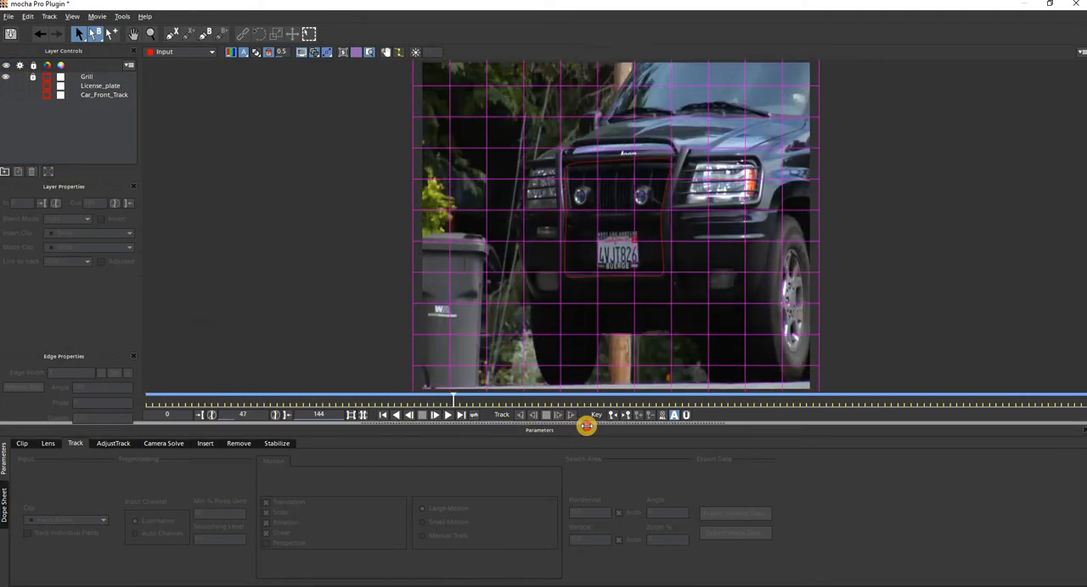
{"action": "left_click_drag", "start_coordinate": [237, 415], "coordinate": [130, 395]}
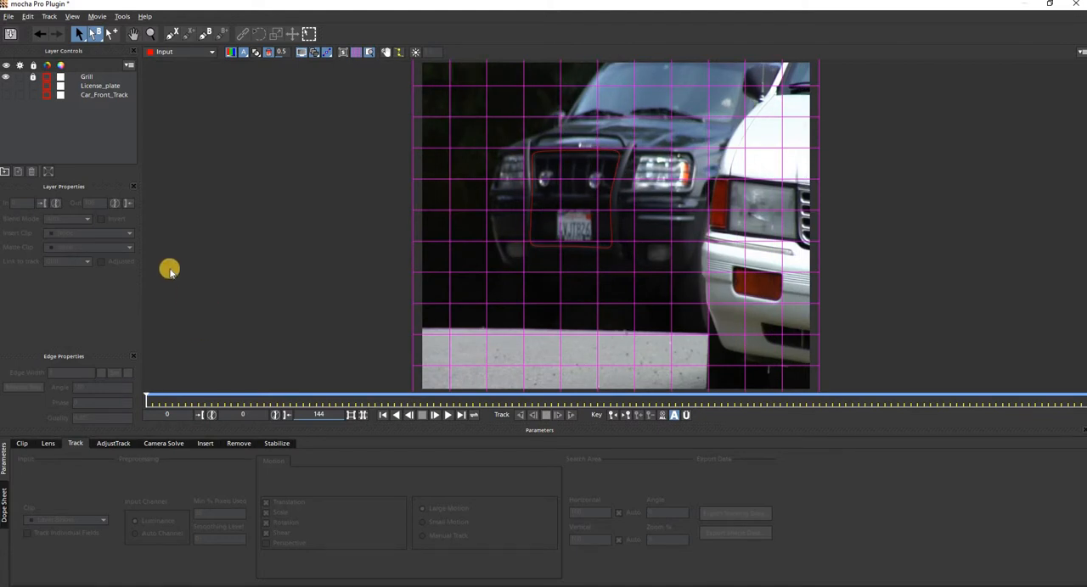
{"action": "left_click", "coordinate": [75, 127]}
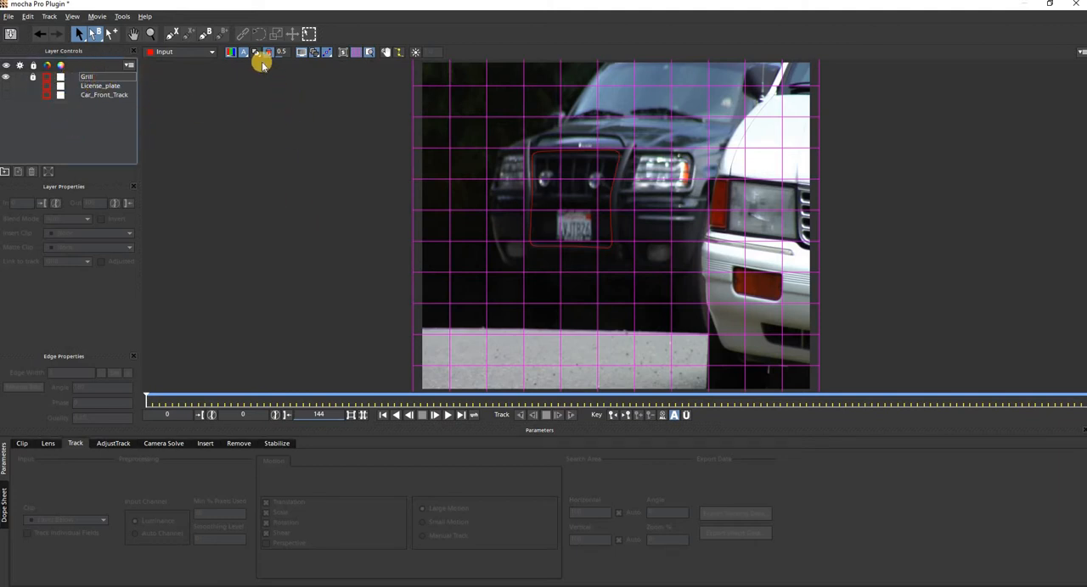
{"action": "left_click", "coordinate": [173, 32]}
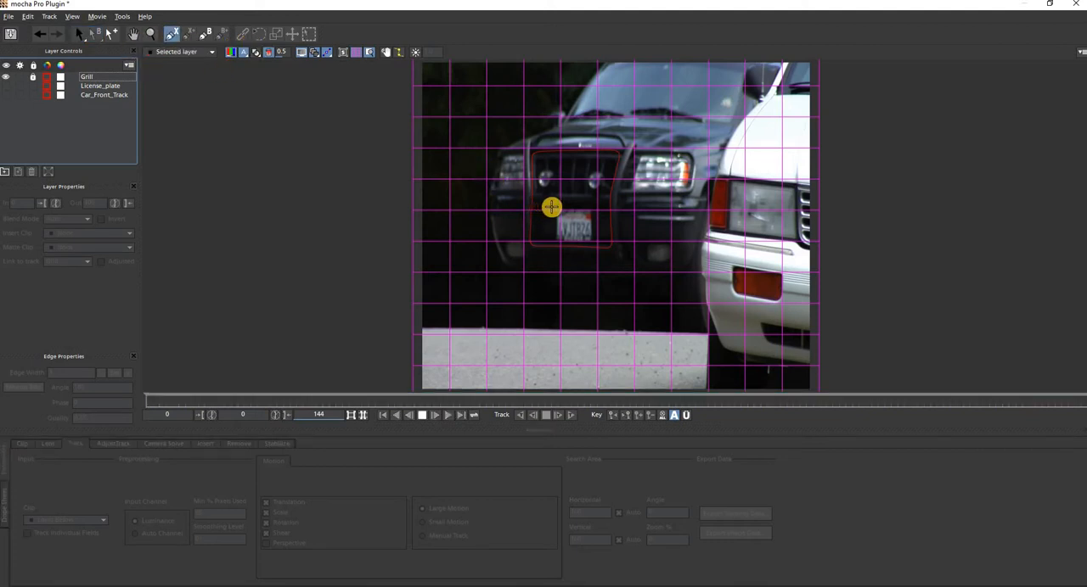
{"action": "left_click", "coordinate": [557, 210]}
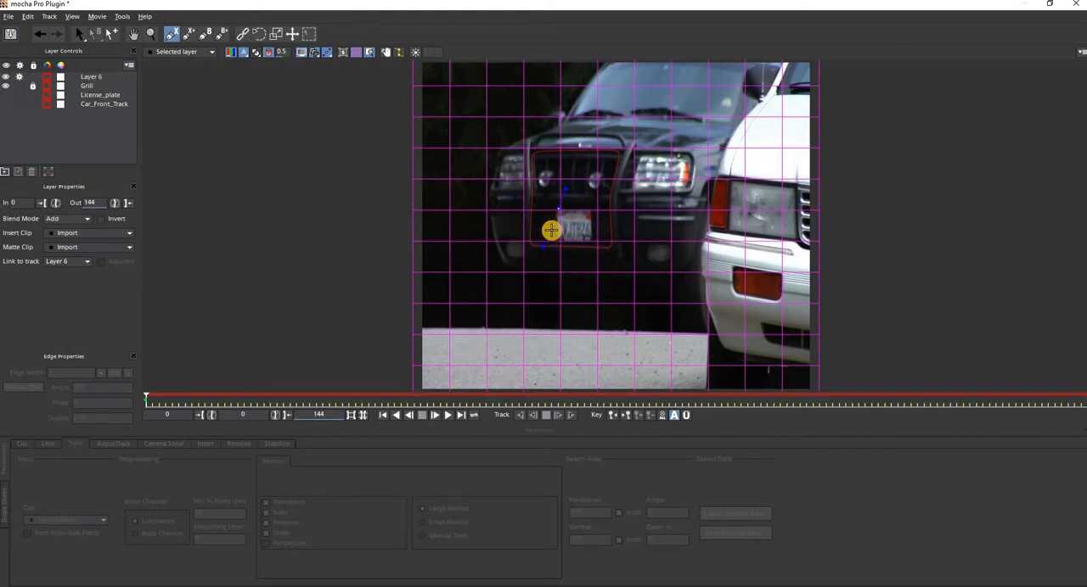
{"action": "key", "text": "ctrl+z"}
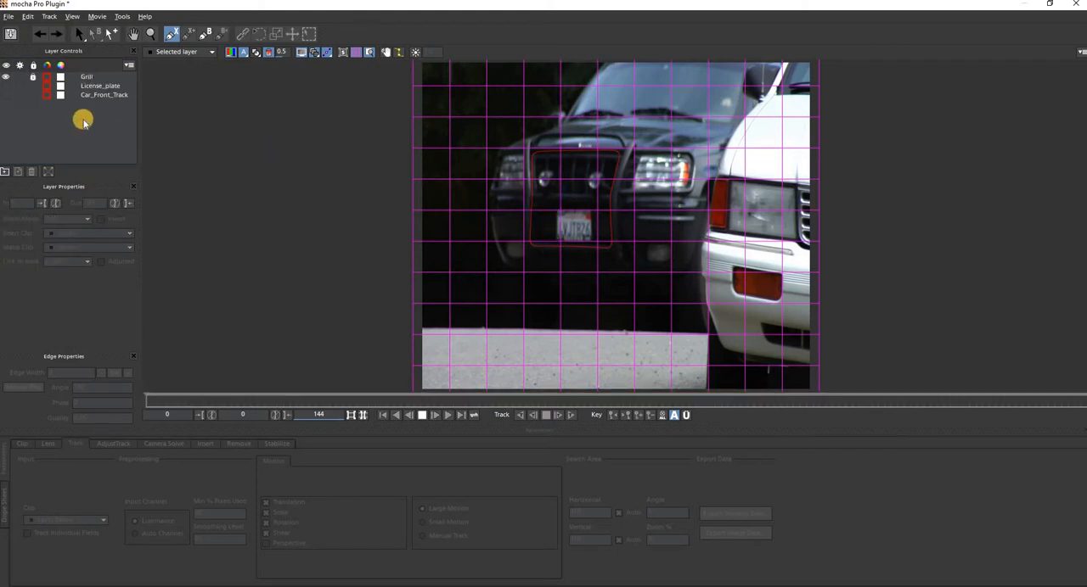
Draw a closed four-point X-spline tightly around the black car's license plate at frame 0.
{"action": "left_click", "coordinate": [171, 34]}
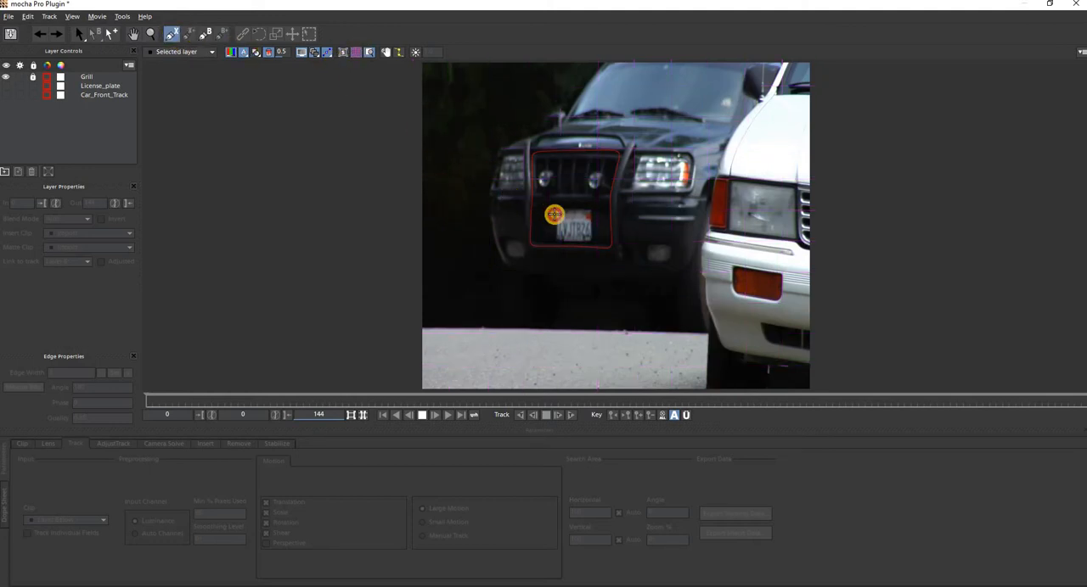
{"action": "left_click", "coordinate": [554, 214]}
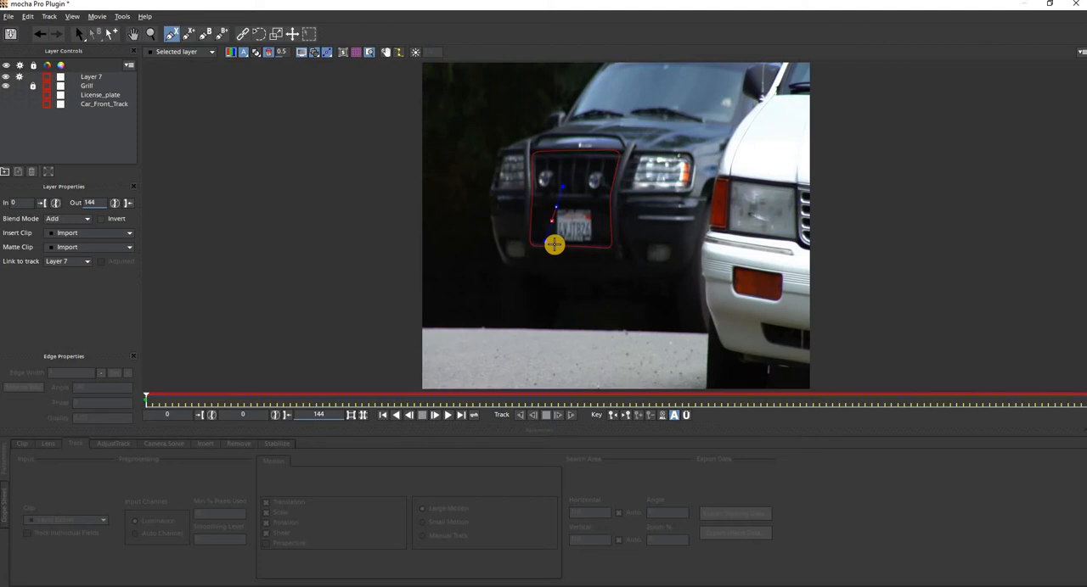
{"action": "left_click", "coordinate": [564, 244]}
{"action": "left_click", "coordinate": [595, 244]}
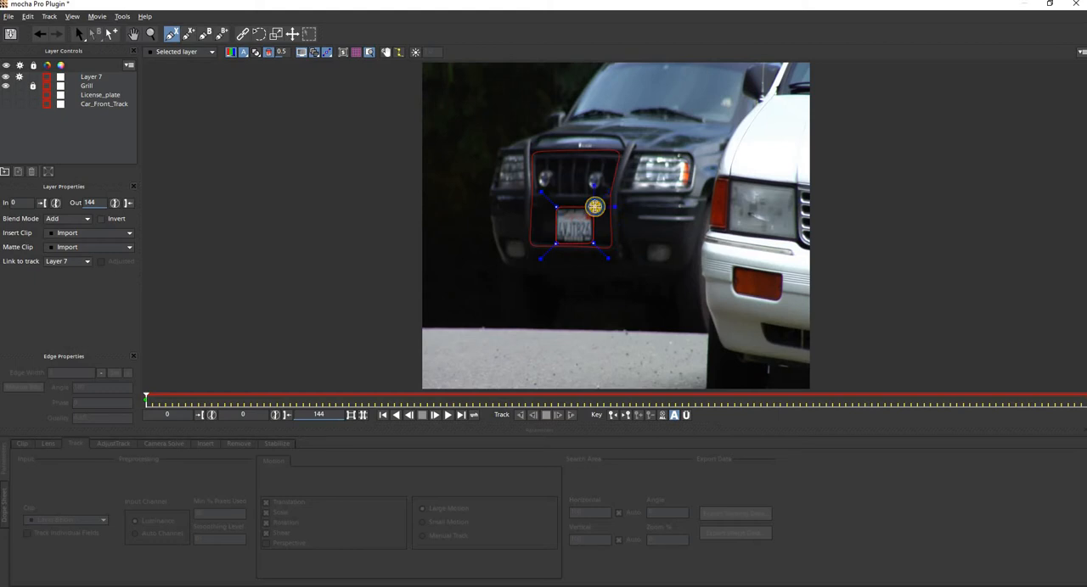
{"action": "right_click", "coordinate": [595, 206]}
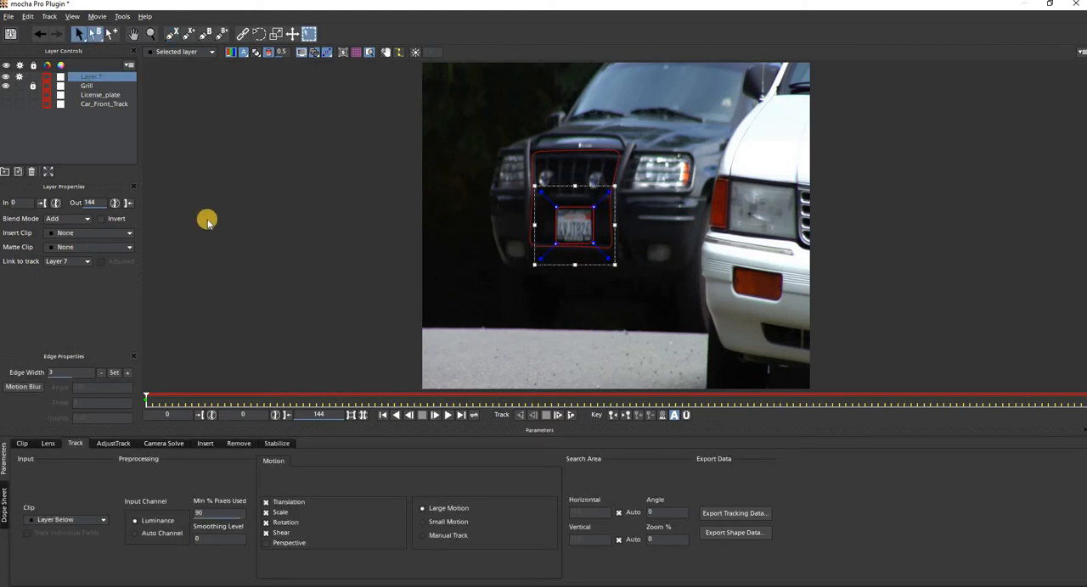
Rename the new license plate spline layer as Plate1 and link it to the Grill track.
{"action": "double_click", "coordinate": [90, 74]}
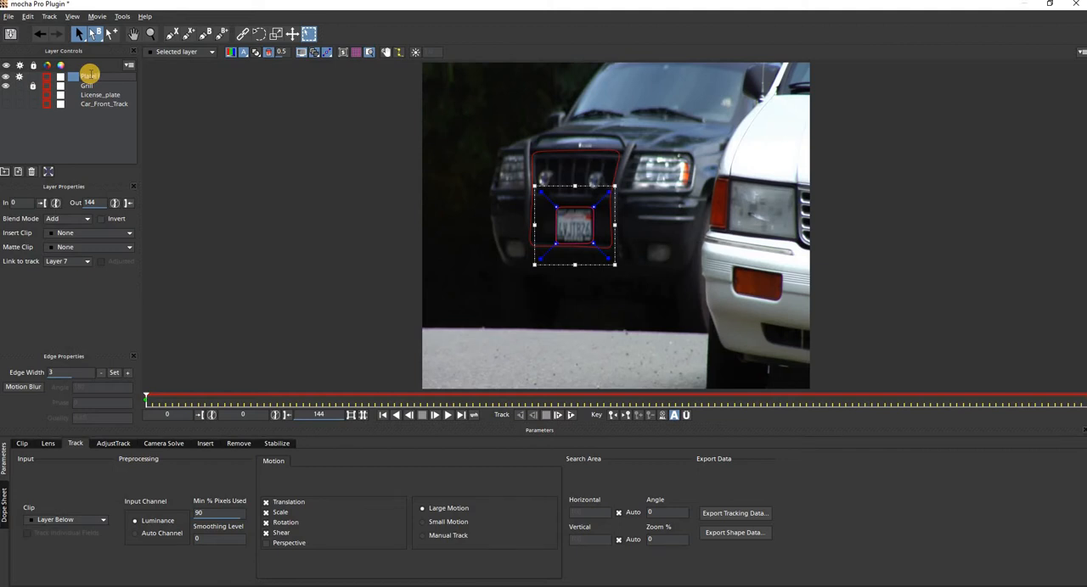
{"action": "key", "text": "Return"}
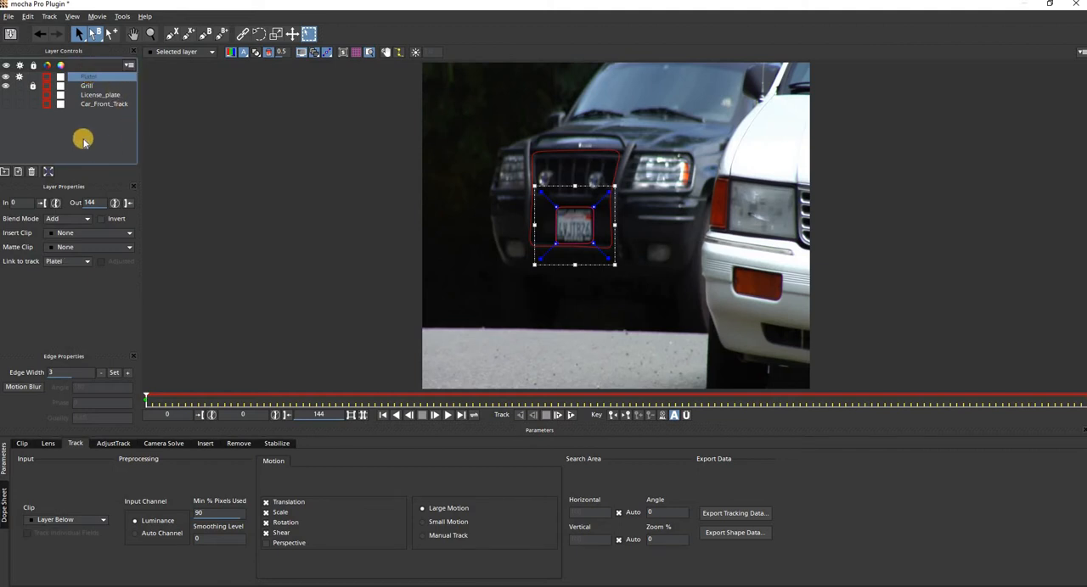
{"action": "left_click", "coordinate": [71, 265]}
{"action": "left_click", "coordinate": [54, 286]}
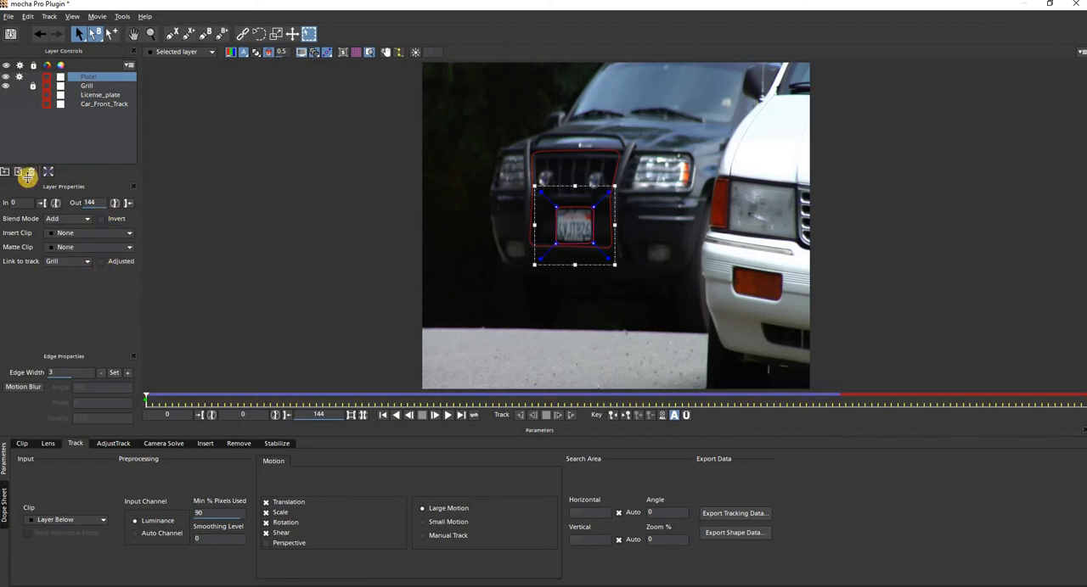
Display the planar grid on the Plate1 layer and play through the frames to check how it follows the car.
{"action": "left_click", "coordinate": [84, 77]}
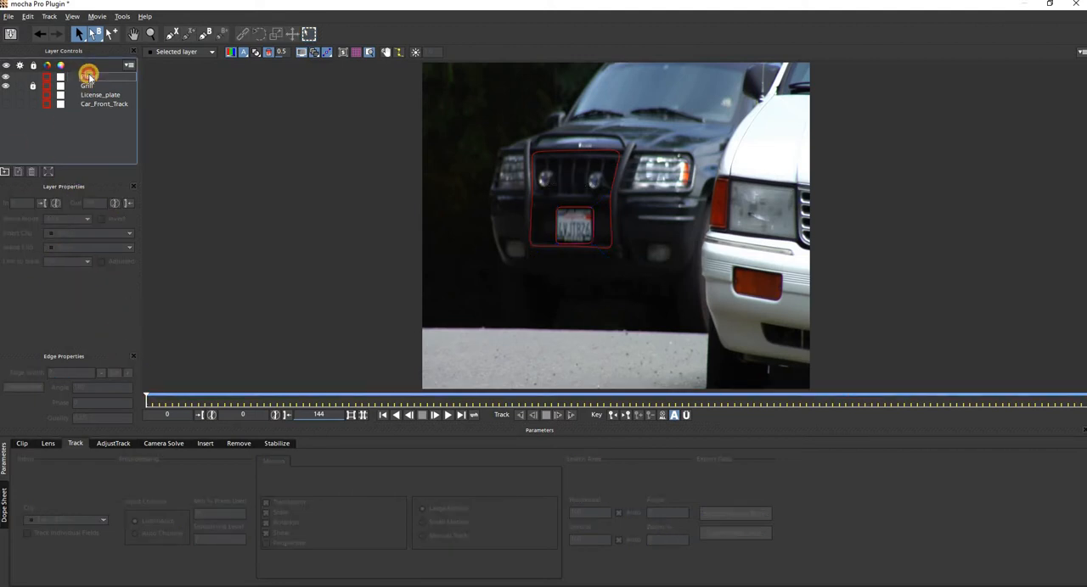
{"action": "left_click", "coordinate": [88, 76]}
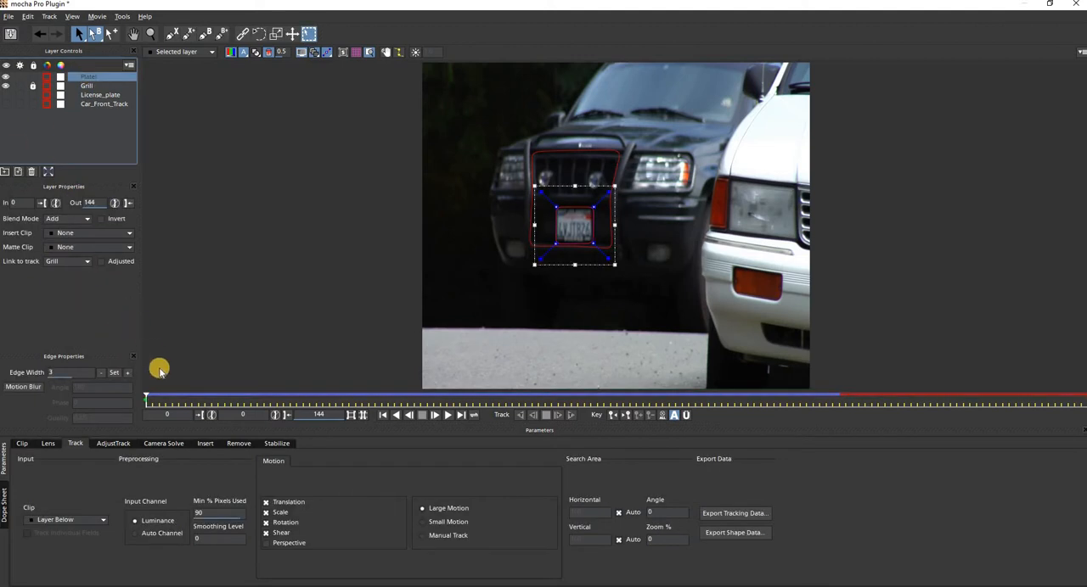
{"action": "left_click", "coordinate": [343, 53]}
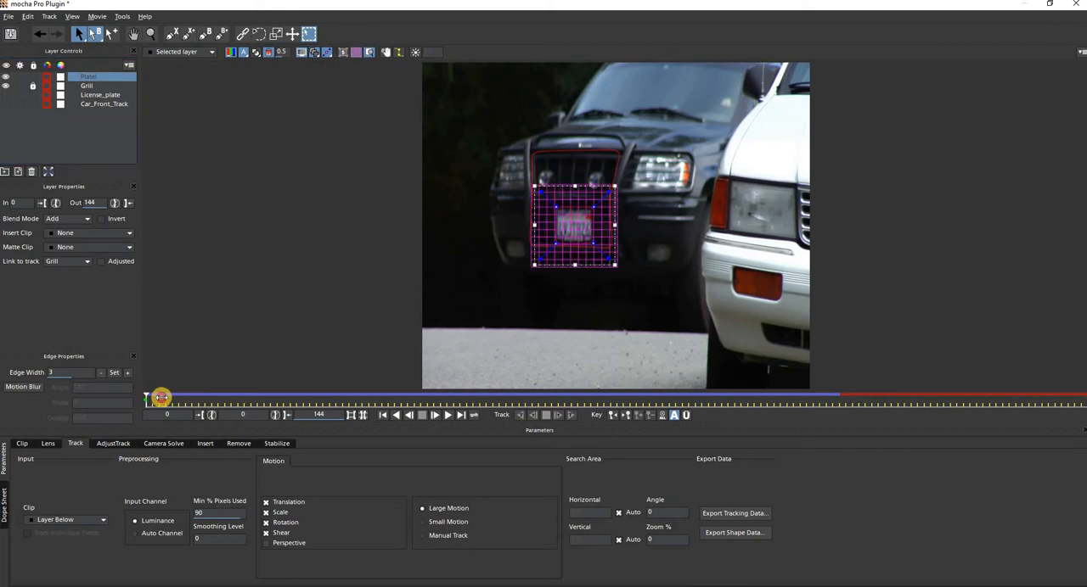
{"action": "left_click_drag", "start_coordinate": [161, 397], "coordinate": [235, 397]}
{"action": "left_click", "coordinate": [434, 415]}
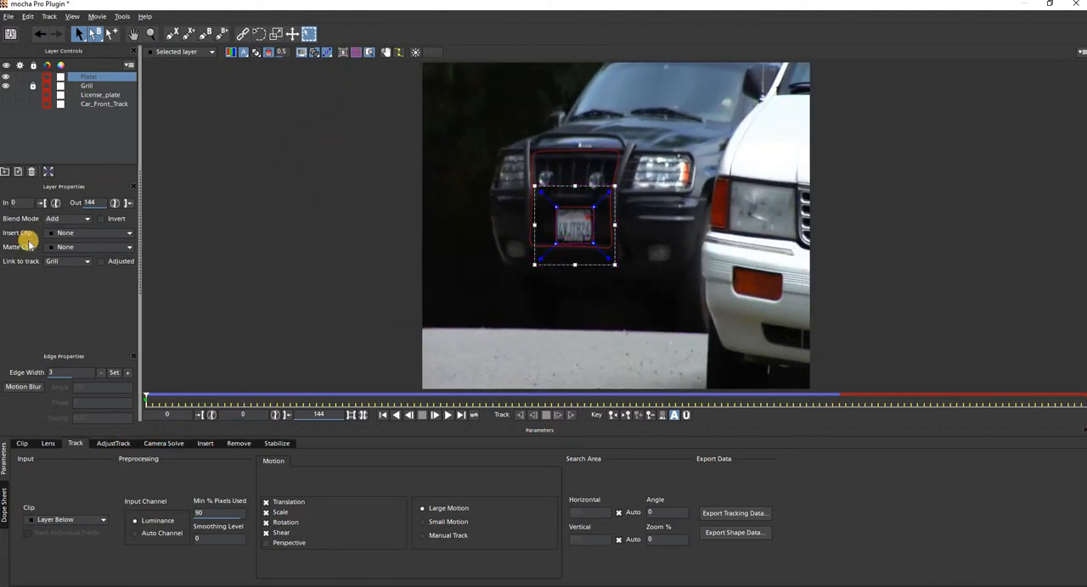
Try the Logo insert clip on the Plate1 layer, replace it with Grid8x8, and review it across the timeline.
{"action": "left_click", "coordinate": [67, 235]}
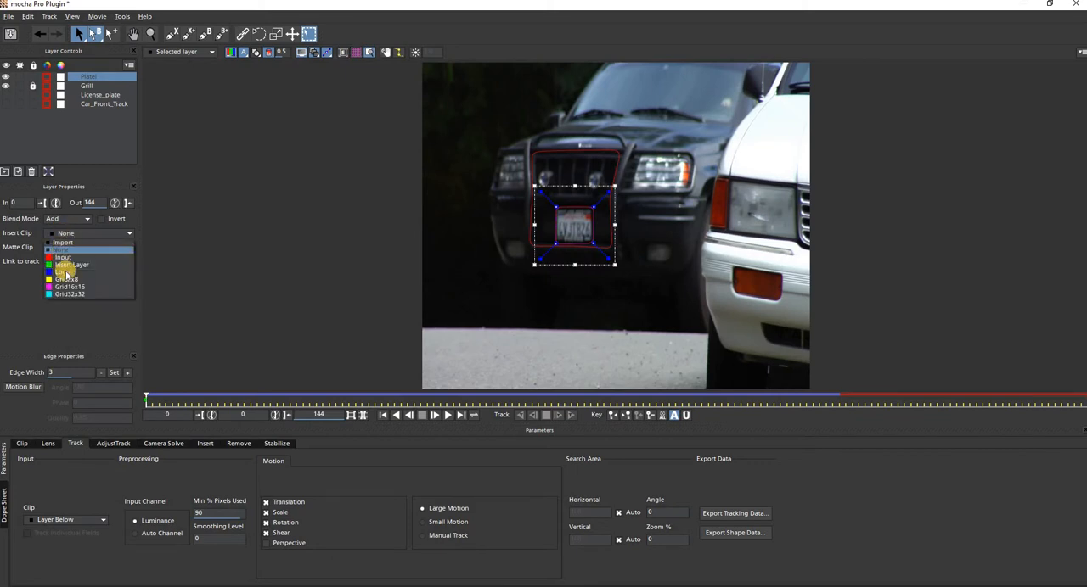
{"action": "left_click", "coordinate": [68, 272]}
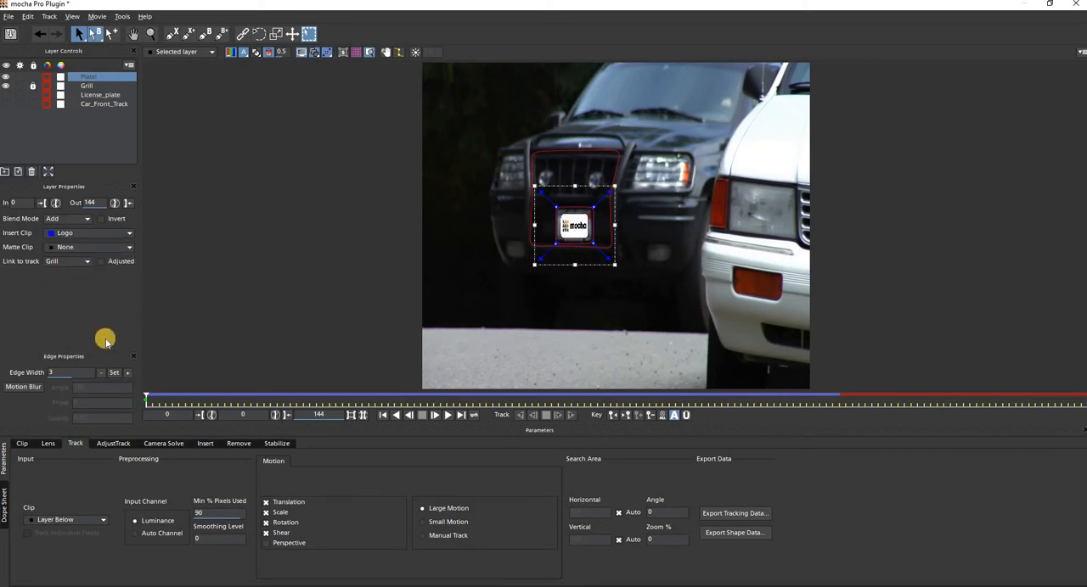
{"action": "left_click", "coordinate": [85, 233]}
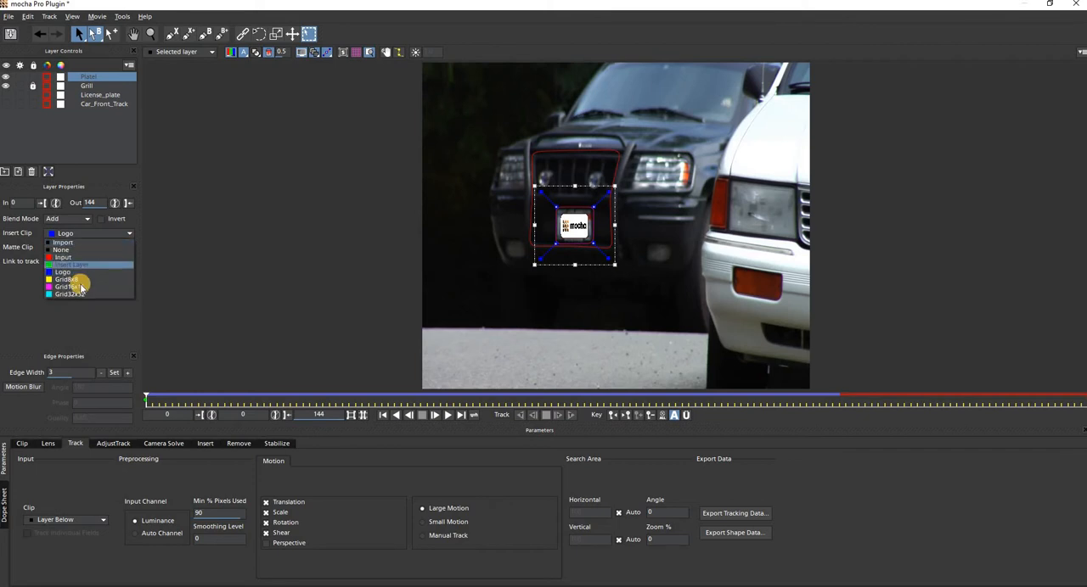
{"action": "left_click", "coordinate": [80, 281]}
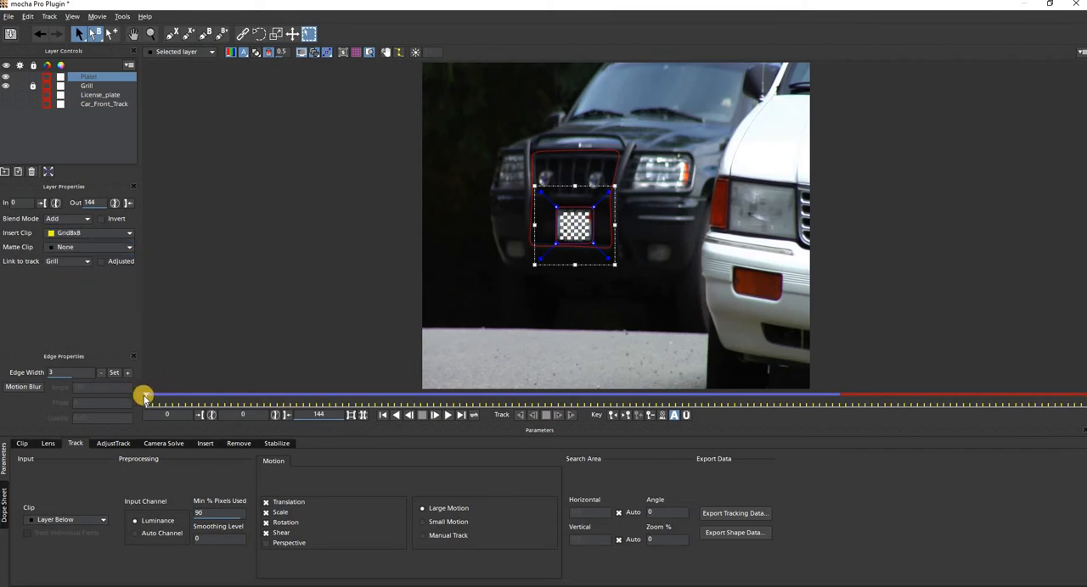
{"action": "mouse_move", "coordinate": [147, 397]}
{"action": "left_mouse_down"}
{"action": "mouse_move", "coordinate": [562, 429]}
{"action": "mouse_move", "coordinate": [848, 434]}
{"action": "mouse_move", "coordinate": [215, 402]}
{"action": "mouse_move", "coordinate": [752, 422]}
{"action": "mouse_move", "coordinate": [141, 381]}
{"action": "left_mouse_up"}
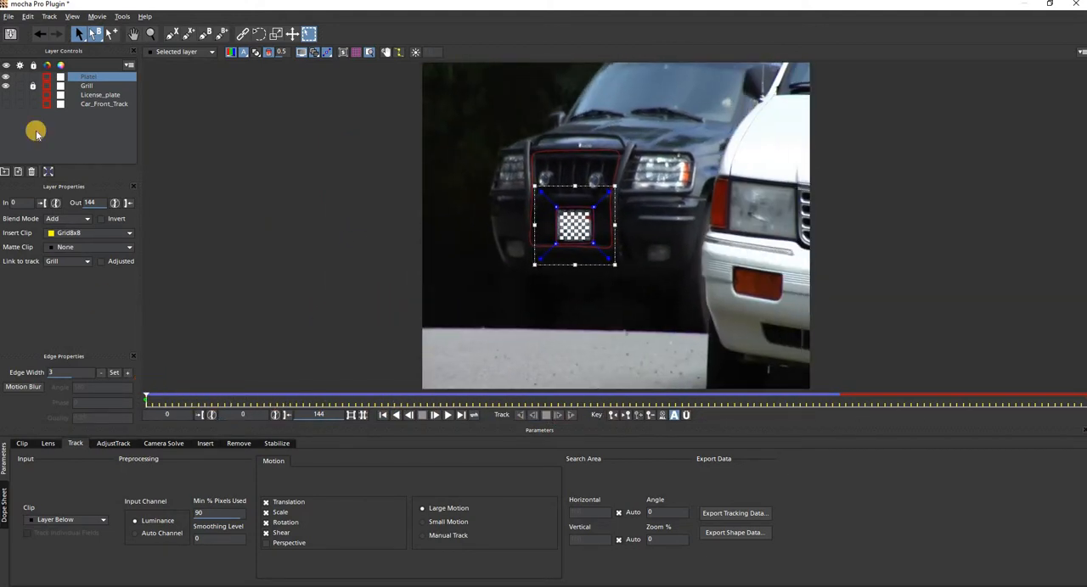
Unlock the Grill layer and delete both the Grill and Plate1 layers.
{"action": "left_click", "coordinate": [61, 112]}
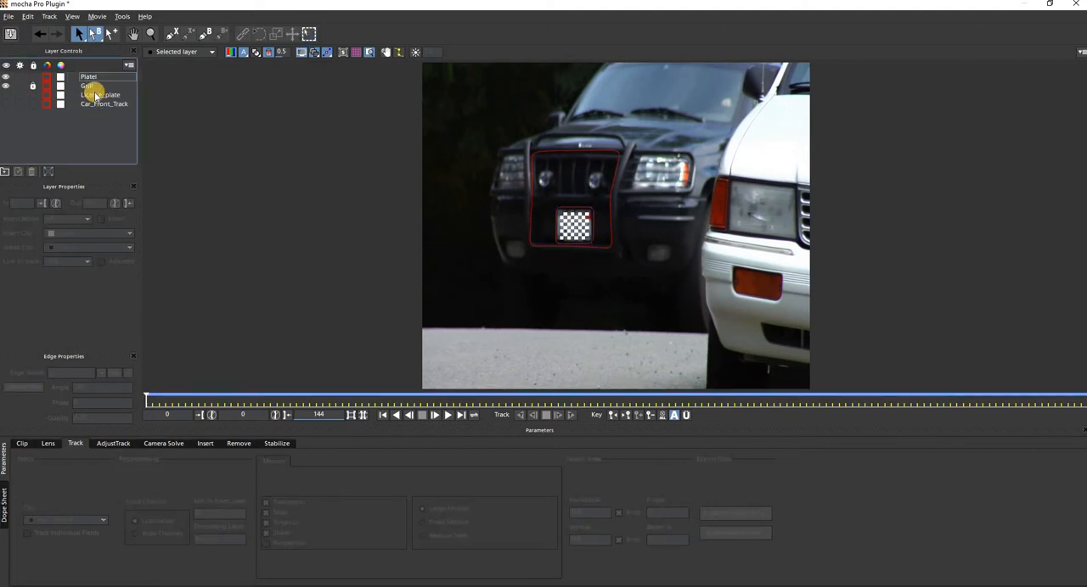
{"action": "left_click", "coordinate": [93, 87]}
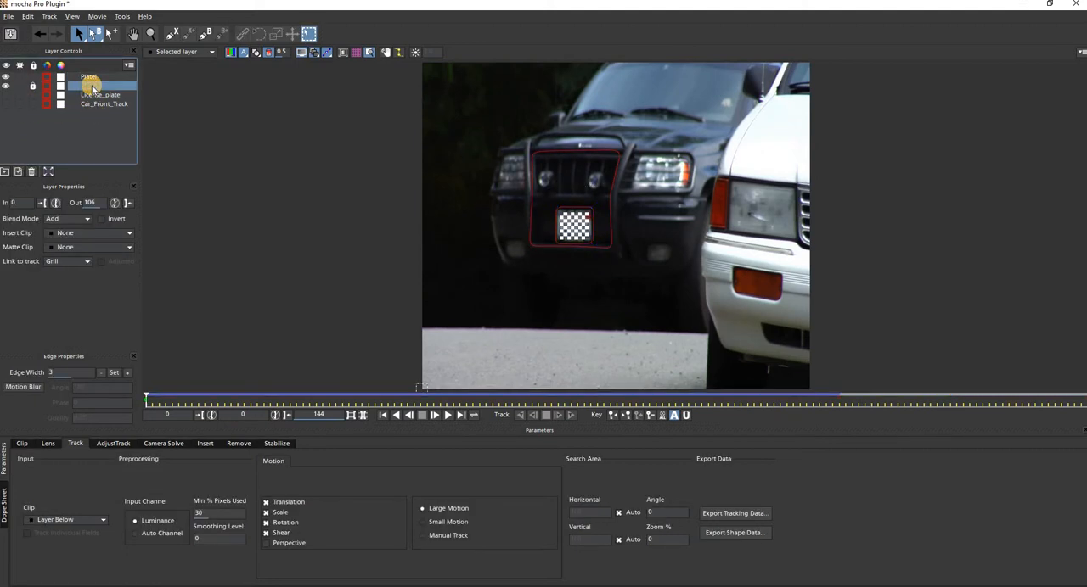
{"action": "left_click", "coordinate": [34, 86]}
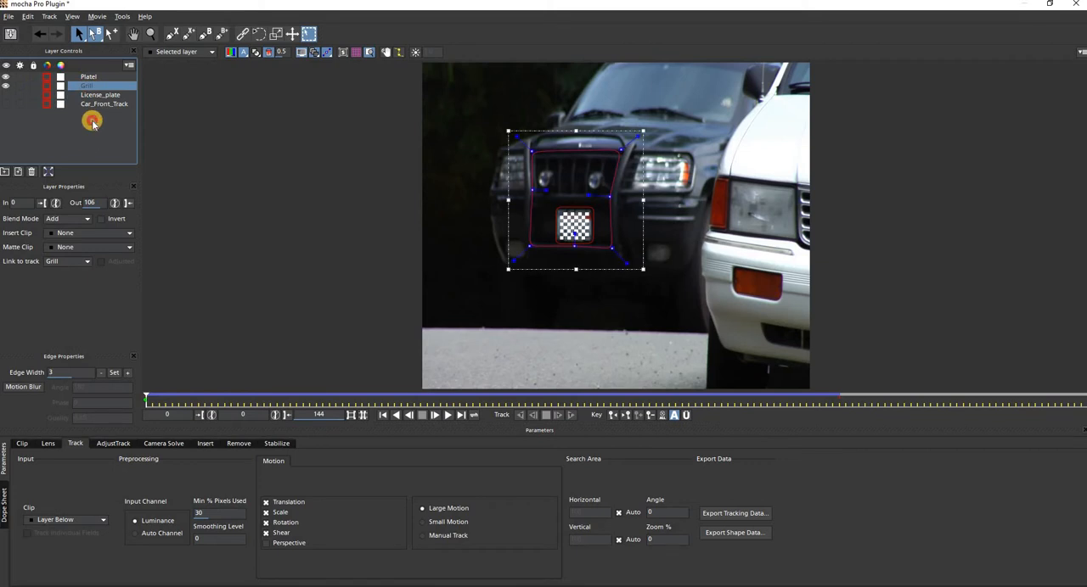
{"action": "left_click", "coordinate": [90, 119]}
{"action": "left_click", "coordinate": [96, 83]}
{"action": "key", "text": "Delete"}
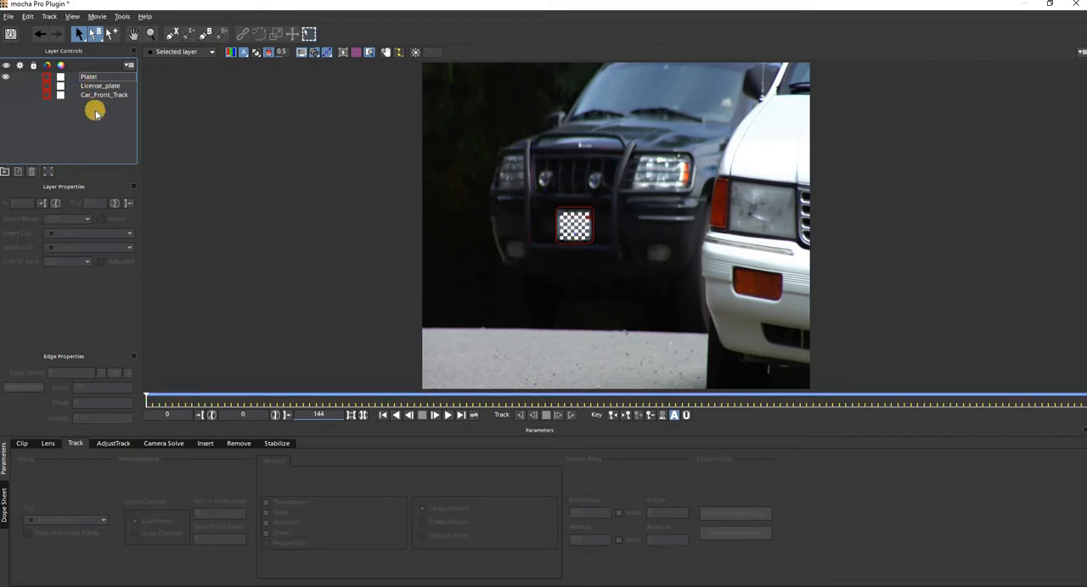
{"action": "left_click", "coordinate": [90, 77]}
{"action": "key", "text": "Delete"}
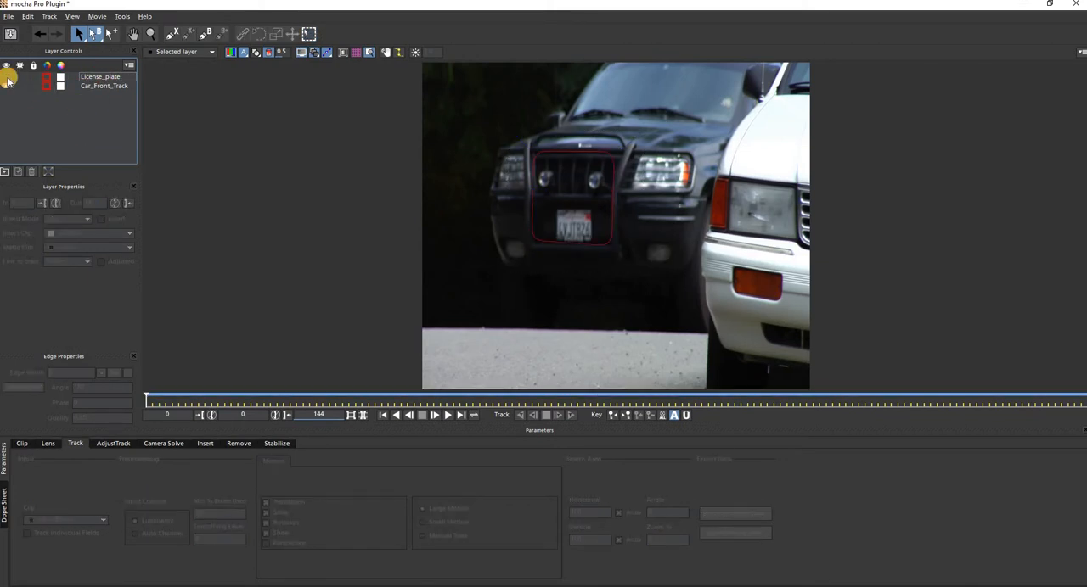
Inspect the License_plate and Car_Front_Track layers, leaving License_plate shown and Car_Front_Track hidden.
{"action": "left_click", "coordinate": [5, 77]}
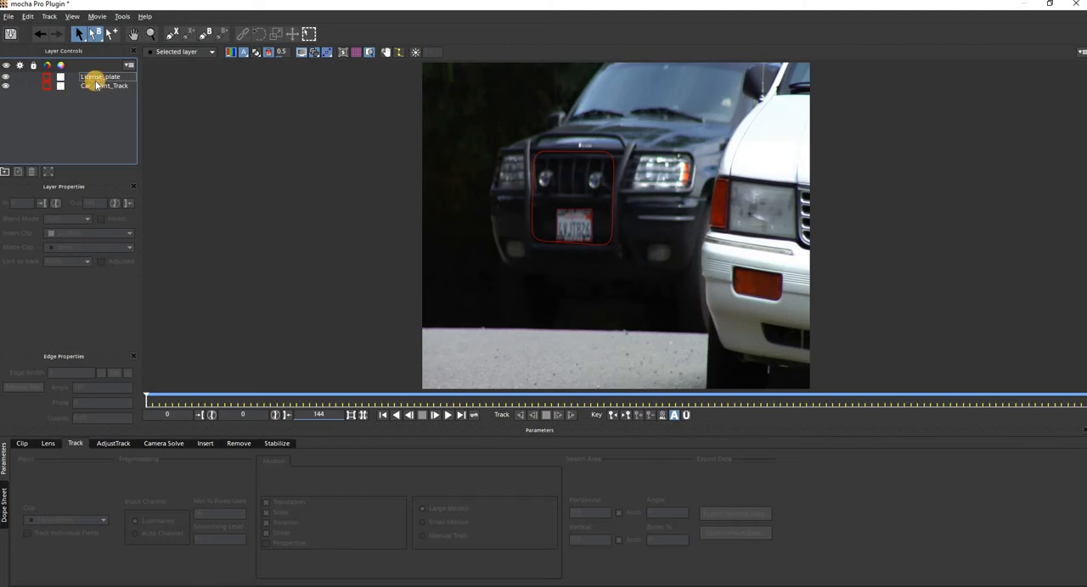
{"action": "left_click", "coordinate": [96, 78]}
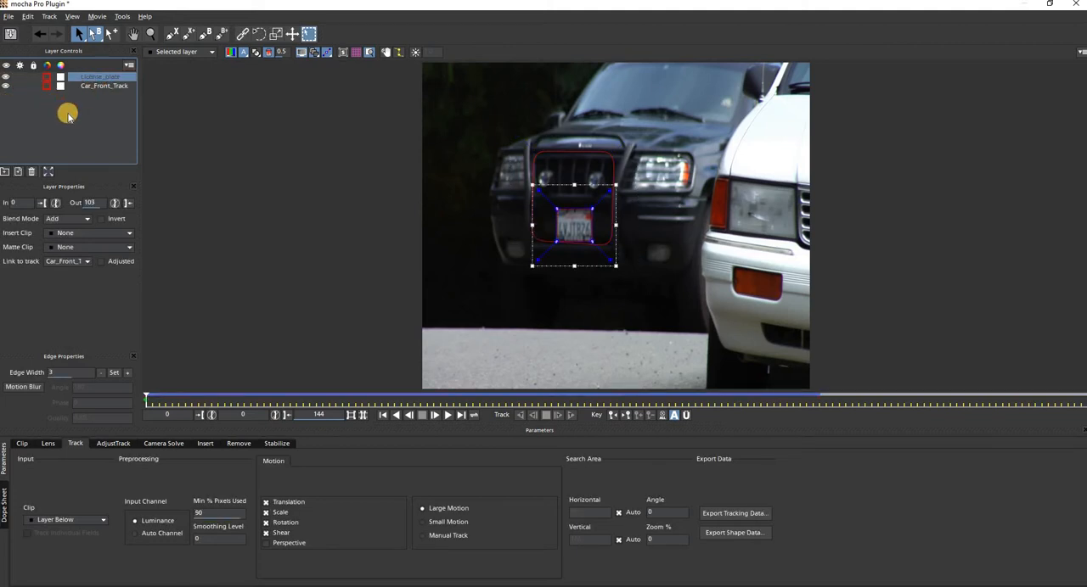
{"action": "left_click", "coordinate": [79, 85]}
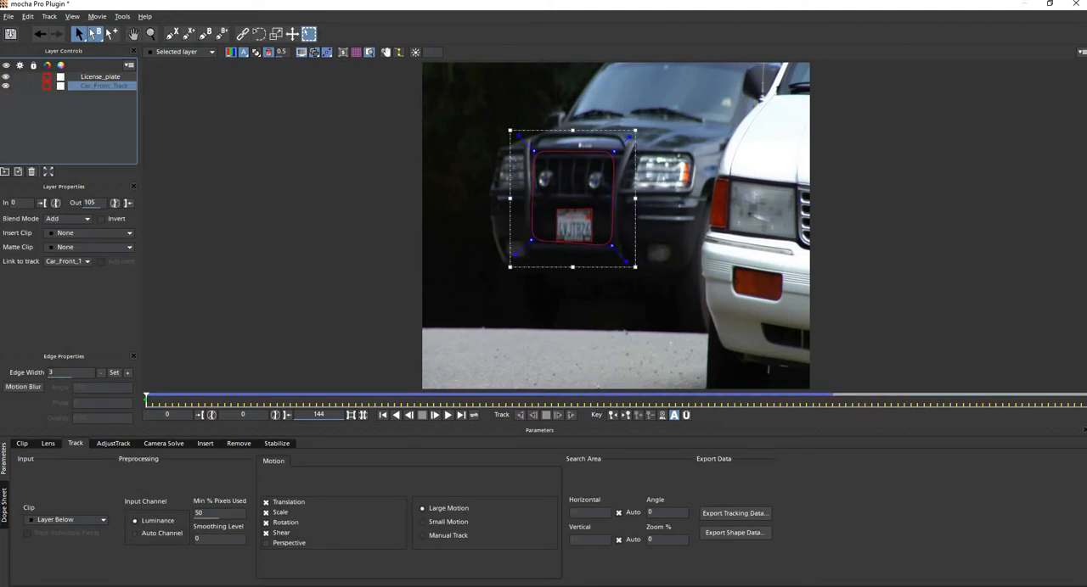
{"action": "left_click", "coordinate": [5, 85]}
{"action": "left_click", "coordinate": [92, 79]}
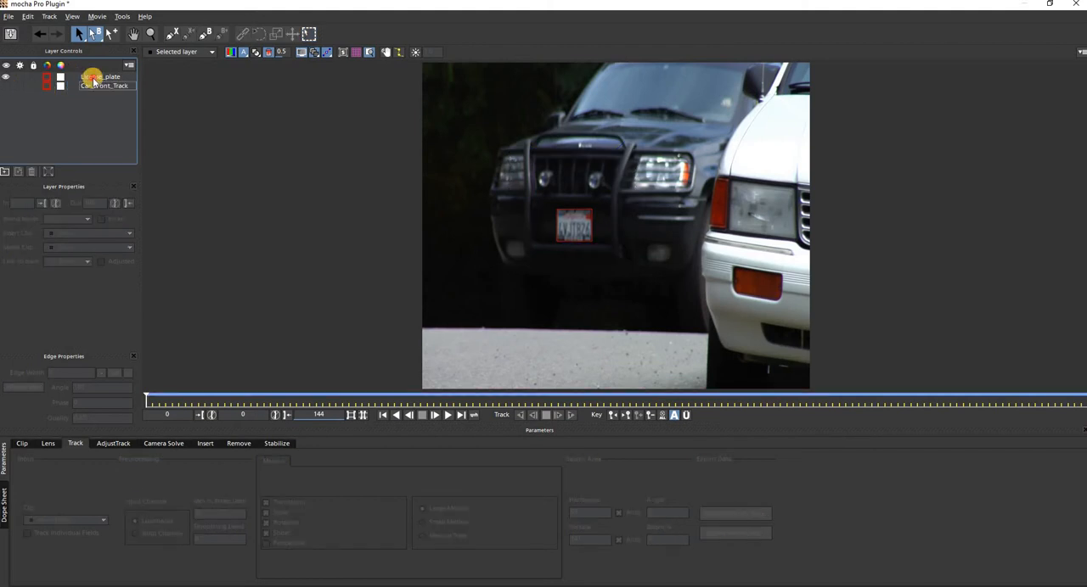
Copy the License_plate layer's shape data to the clipboard in Nuke Roto [Basic] (*.nk) format, exporting selected layers only.
{"action": "left_click", "coordinate": [93, 79]}
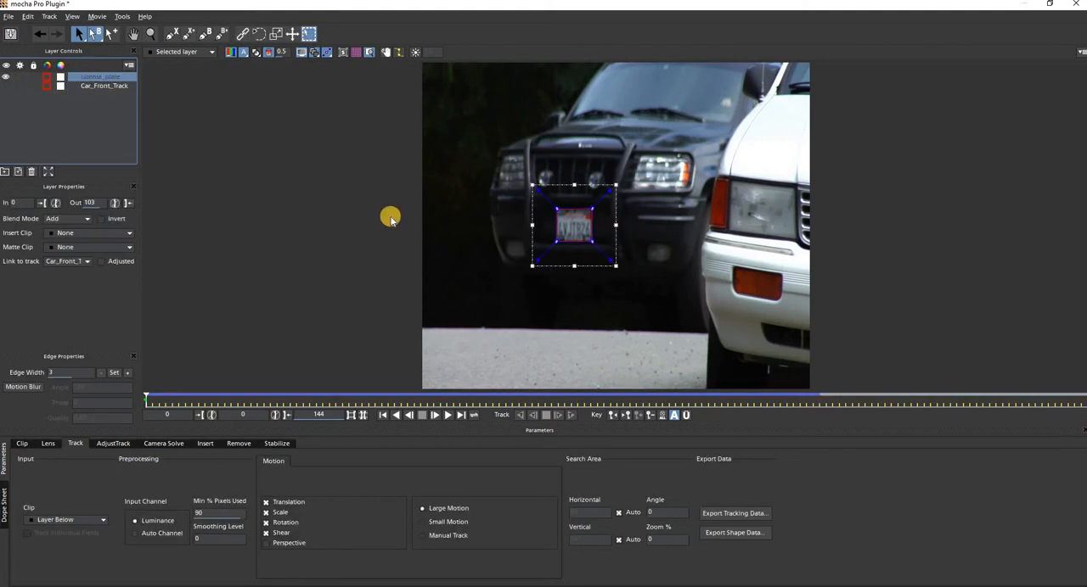
{"action": "left_click", "coordinate": [726, 532]}
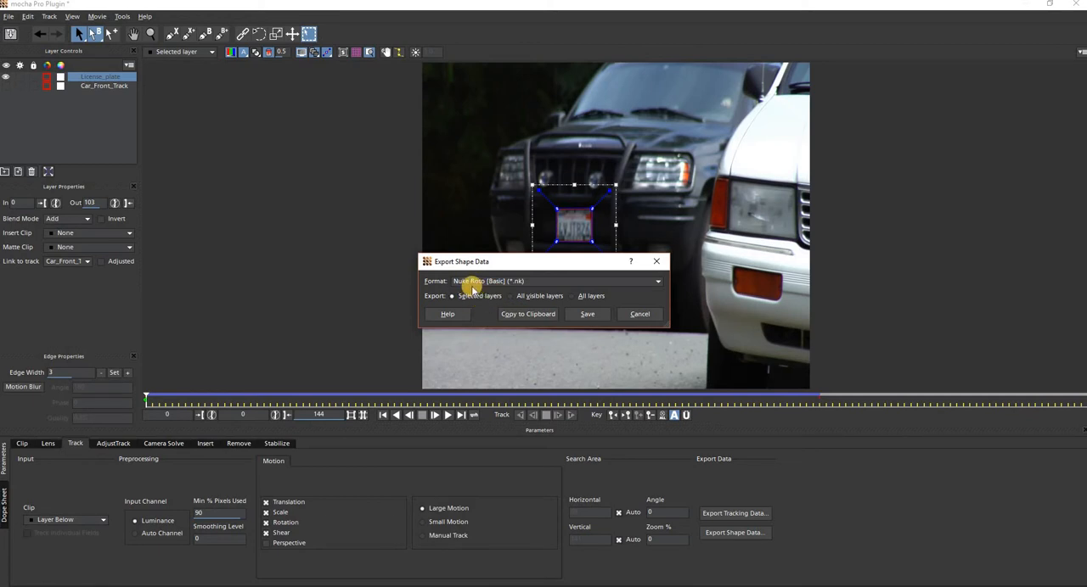
{"action": "left_click", "coordinate": [526, 314]}
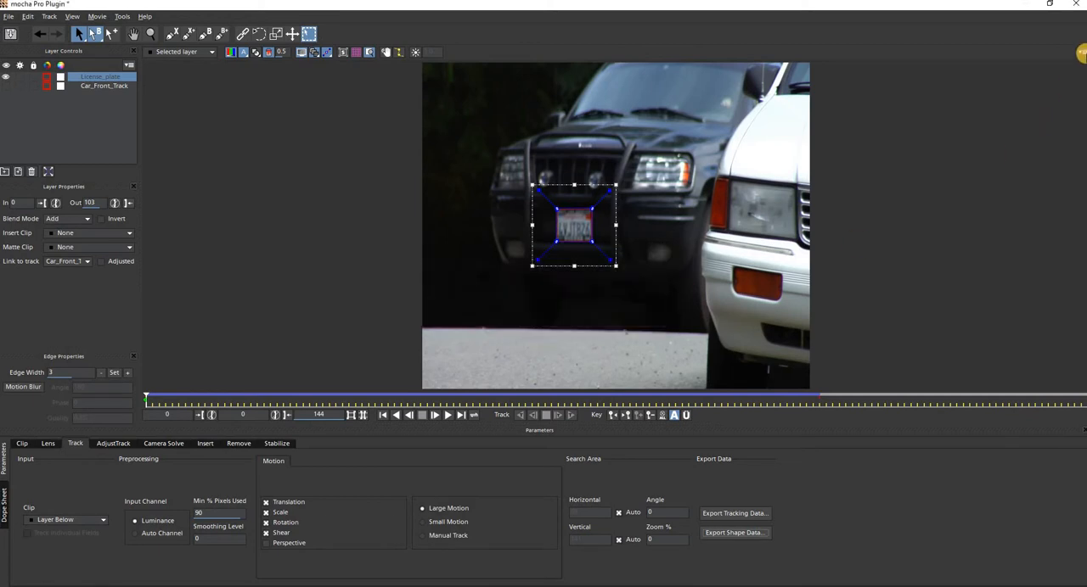
Close mocha Pro, saving the project changes, and paste the copied License_plate Roto node into empty space in the node graph.
{"action": "left_click", "coordinate": [1079, 6]}
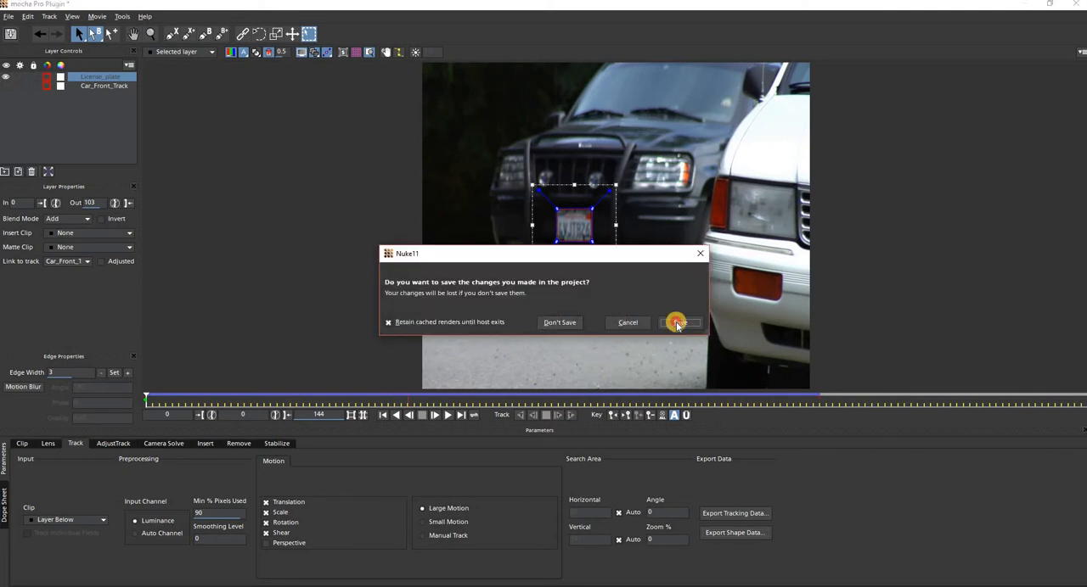
{"action": "left_click", "coordinate": [677, 323]}
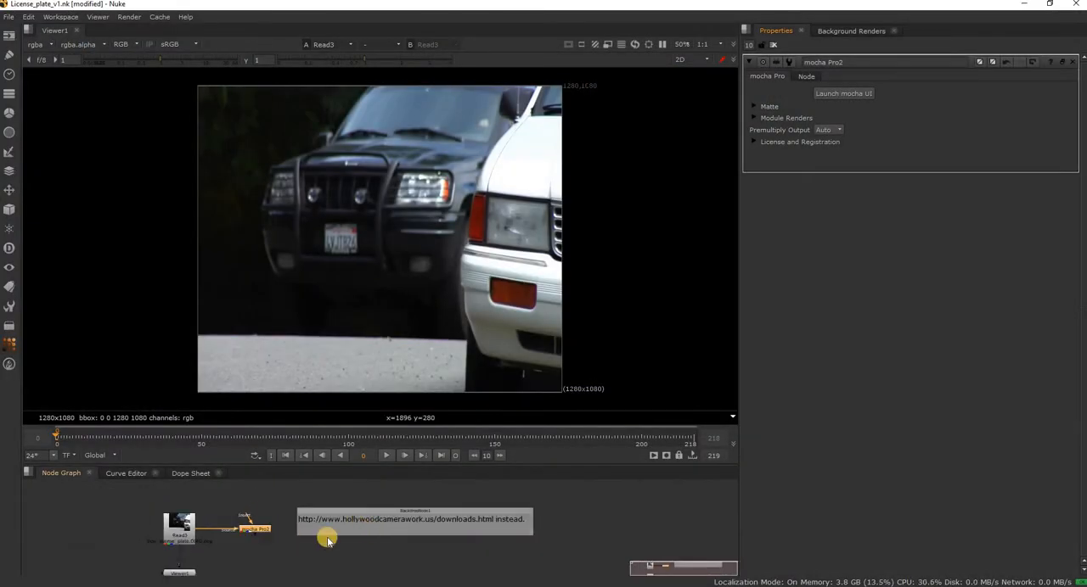
{"action": "left_click", "coordinate": [264, 526]}
{"action": "key", "text": "ctrl+v"}
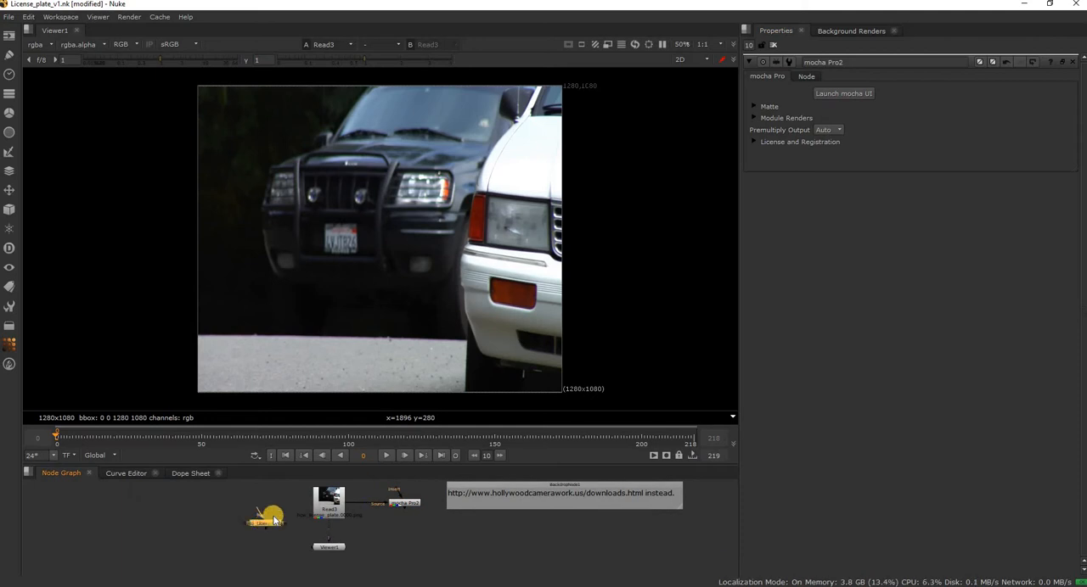
{"action": "scroll", "coordinate": [272, 530], "scroll_direction": "up", "scroll_amount": 5}
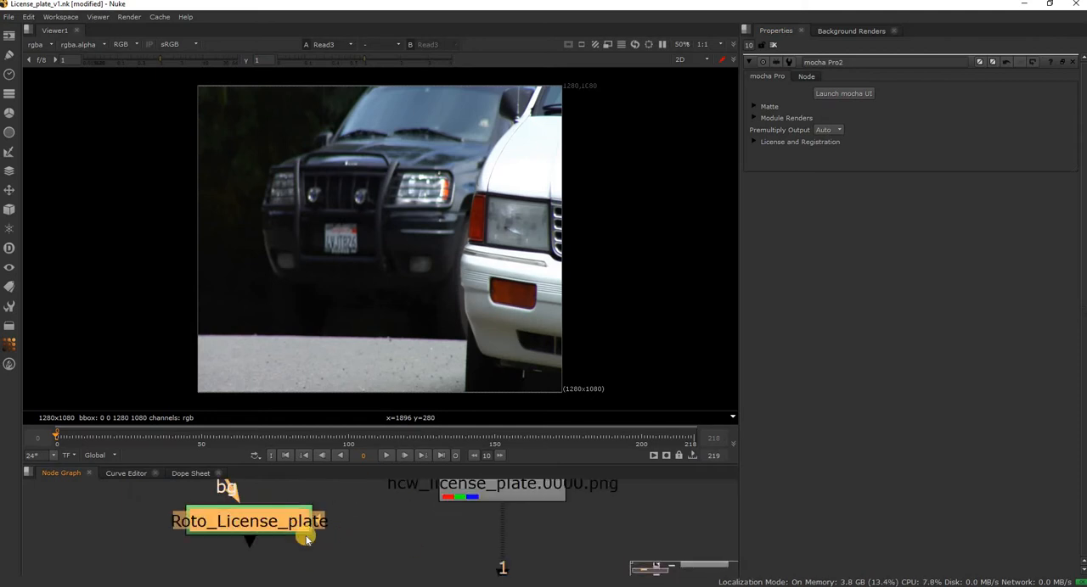
Set the feather of the Root layer in Roto_License_plate to 5, and clear all node property panels.
{"action": "double_click", "coordinate": [298, 528]}
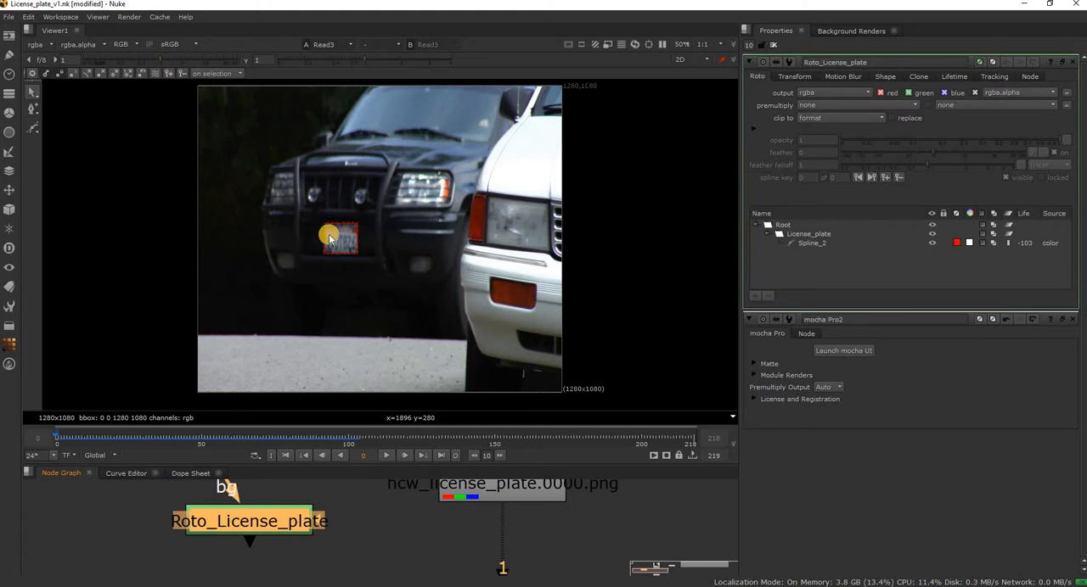
{"action": "left_click", "coordinate": [782, 225]}
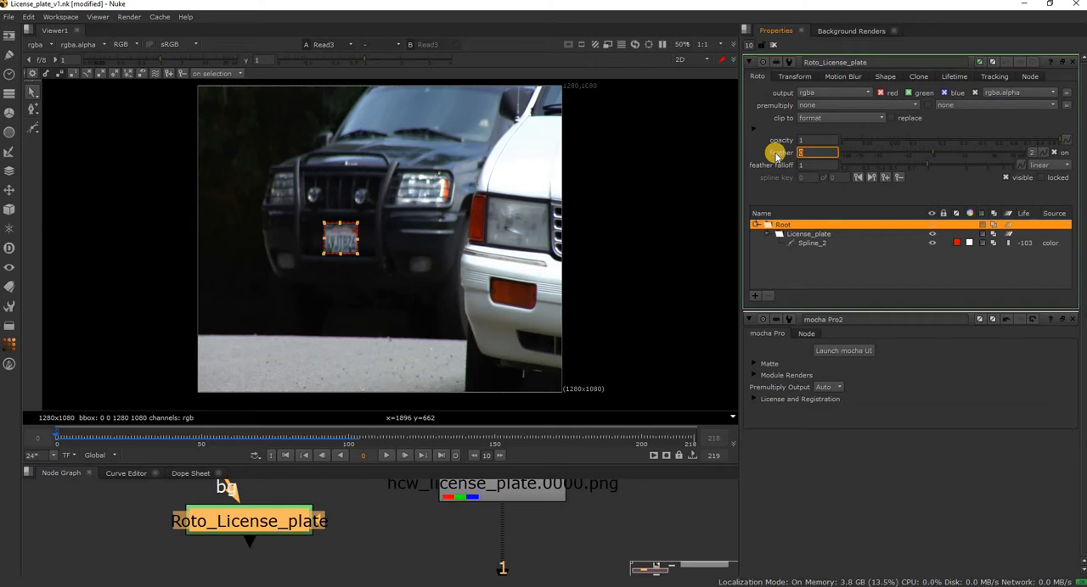
{"action": "key", "text": "Return"}
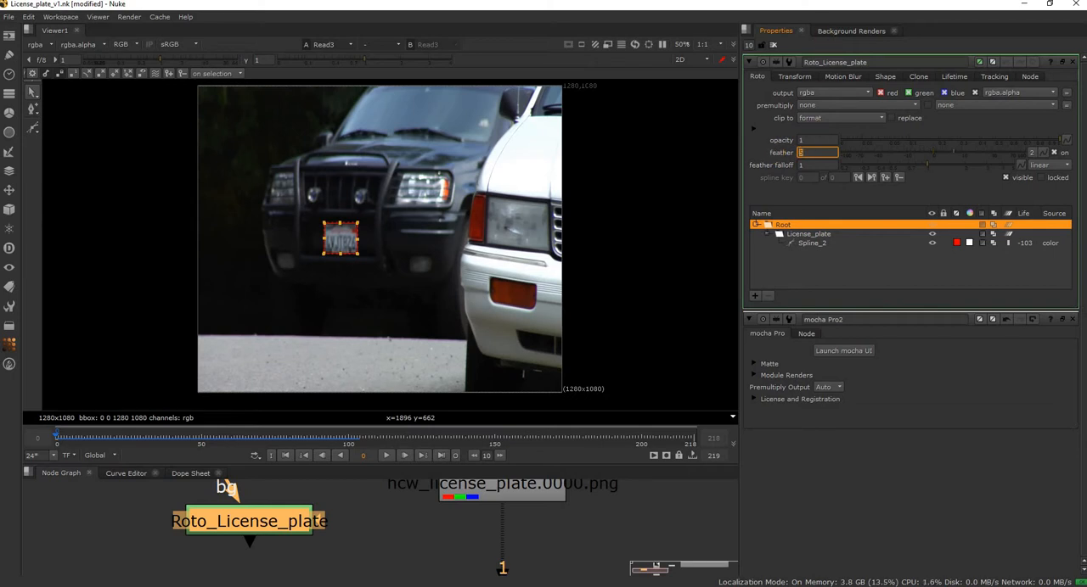
{"action": "left_click", "coordinate": [773, 45]}
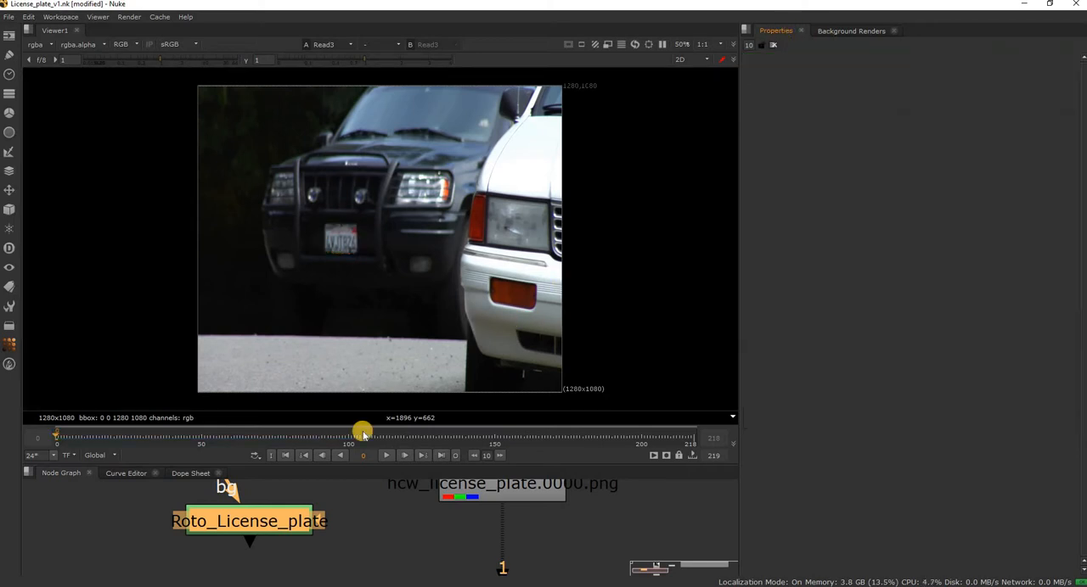
Add a Grade node between the Read3 plate and Viewer1.
{"action": "left_click", "coordinate": [391, 509]}
{"action": "middle_click_drag", "start_coordinate": [341, 532], "coordinate": [321, 466]}
{"action": "scroll", "coordinate": [354, 545], "scroll_direction": "down", "scroll_amount": 4}
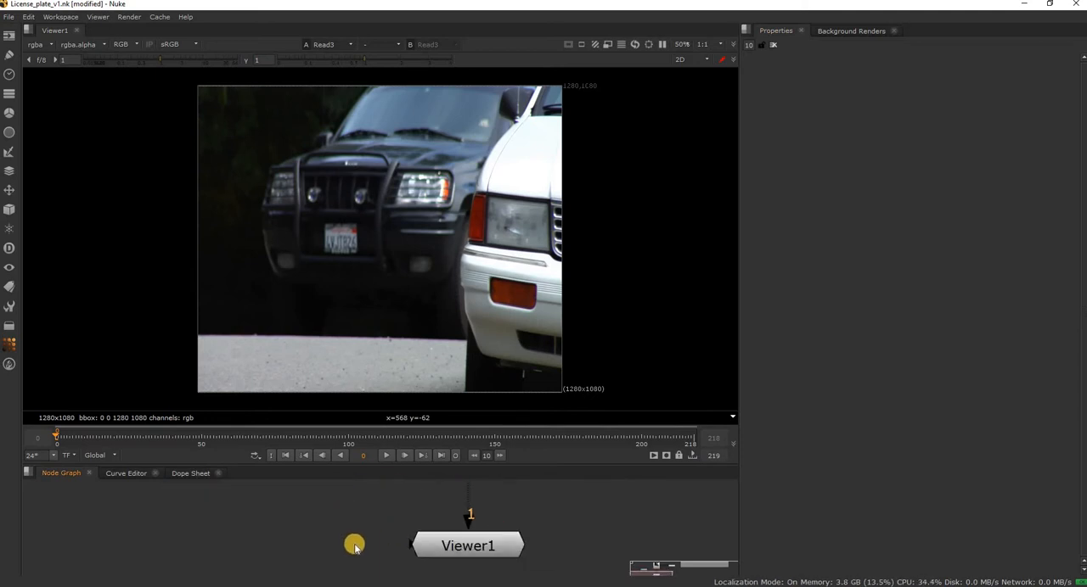
{"action": "middle_click_drag", "start_coordinate": [435, 495], "coordinate": [439, 542]}
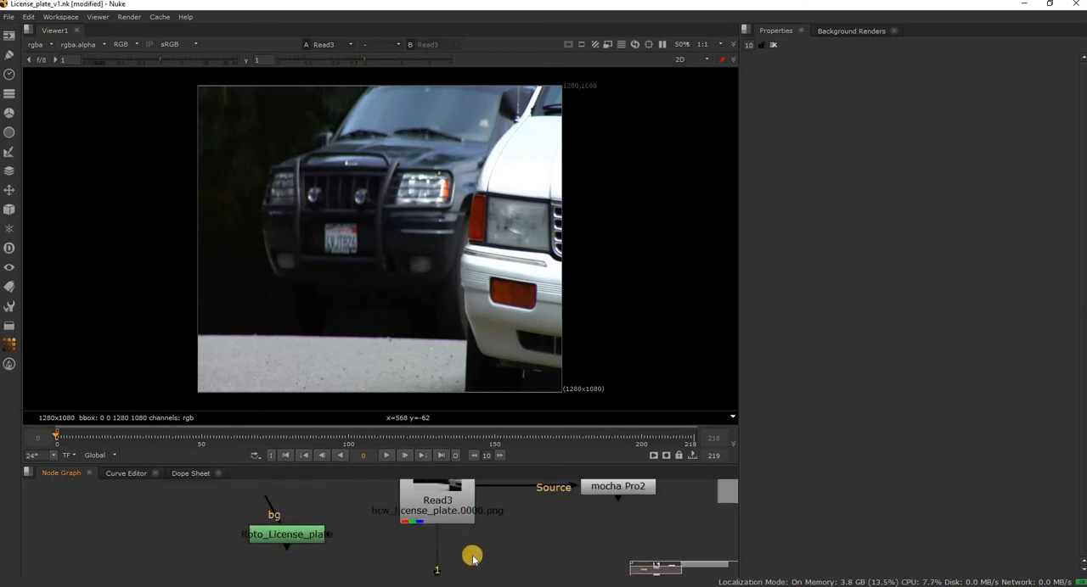
{"action": "key", "text": "g"}
{"action": "left_click_drag", "start_coordinate": [452, 562], "coordinate": [438, 563]}
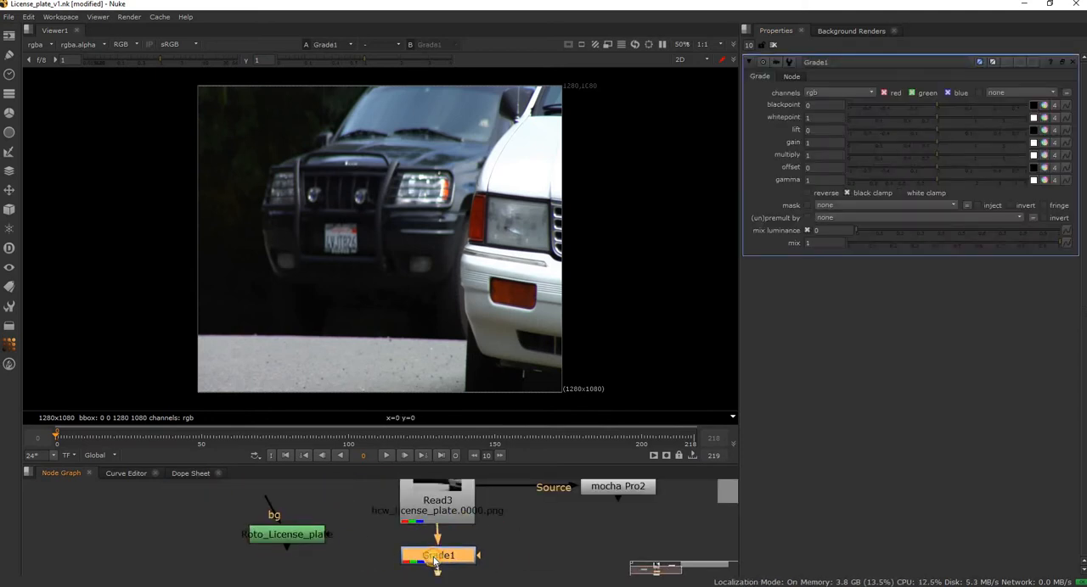
Line up Roto_License_plate with the Grade node and connect it to the Grade's mask input.
{"action": "middle_click_drag", "start_coordinate": [329, 539], "coordinate": [320, 505]}
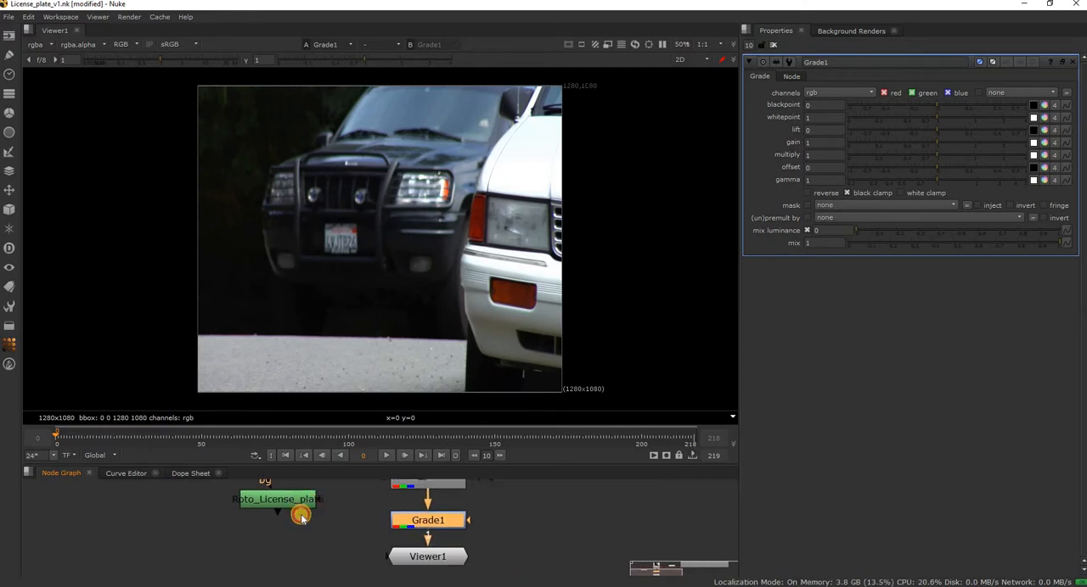
{"action": "left_click_drag", "start_coordinate": [297, 507], "coordinate": [291, 524]}
{"action": "left_click_drag", "start_coordinate": [473, 525], "coordinate": [289, 520]}
{"action": "left_click", "coordinate": [424, 522]}
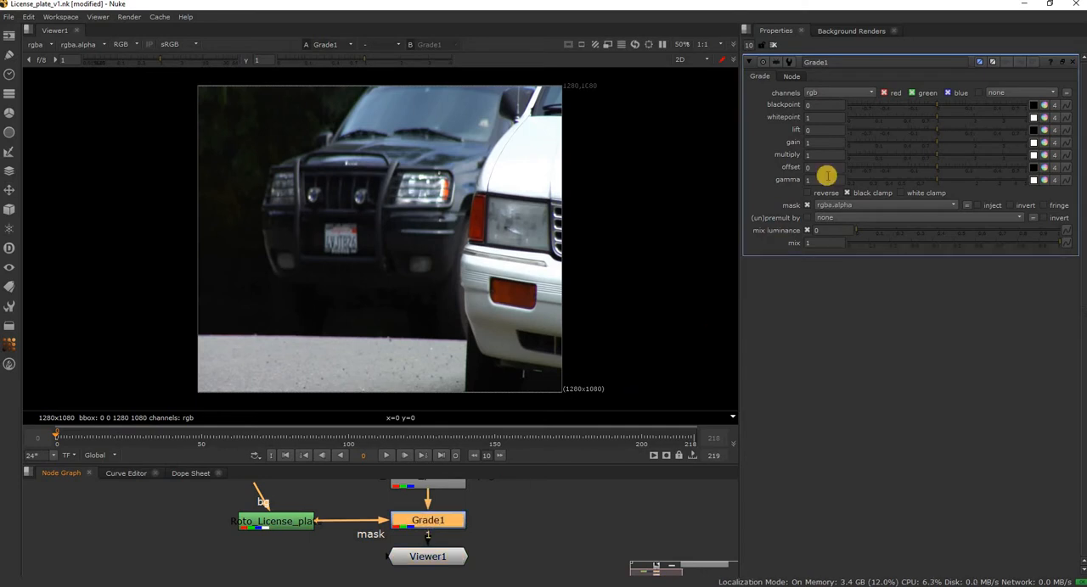
Split the Grade's gain into four channels and set green, blue and alpha to 0, keeping red at 1.
{"action": "left_click", "coordinate": [1044, 143]}
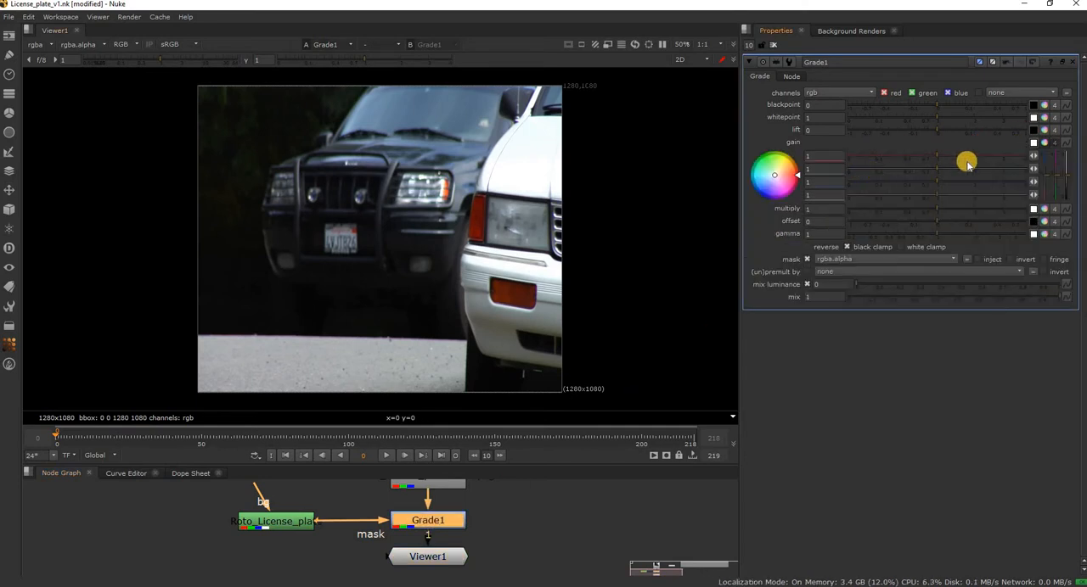
{"action": "left_click", "coordinate": [1045, 143]}
{"action": "left_click", "coordinate": [1053, 142]}
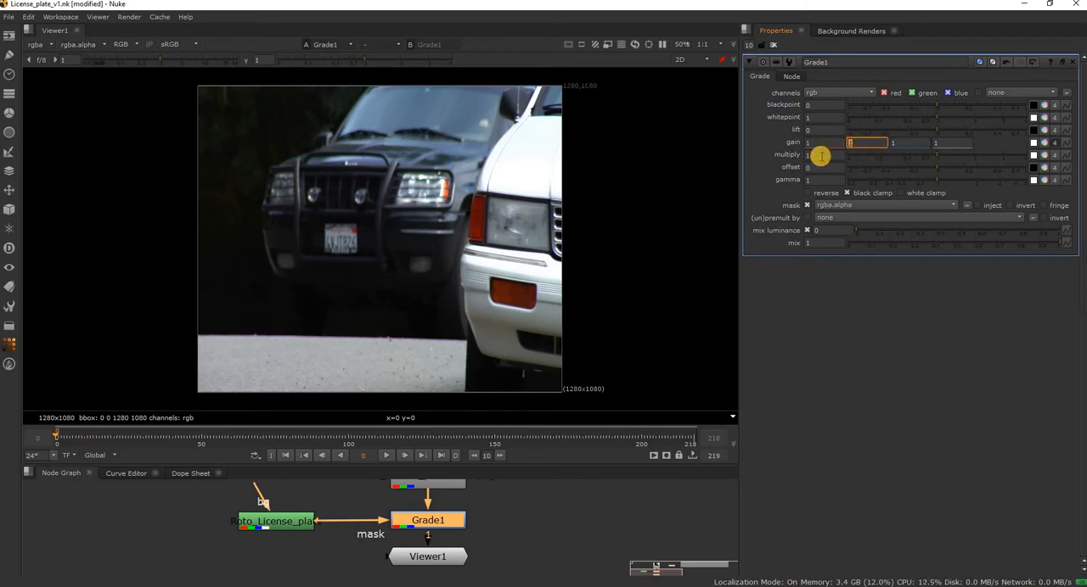
{"action": "type", "text": "0"}
{"action": "key", "text": "Tab"}
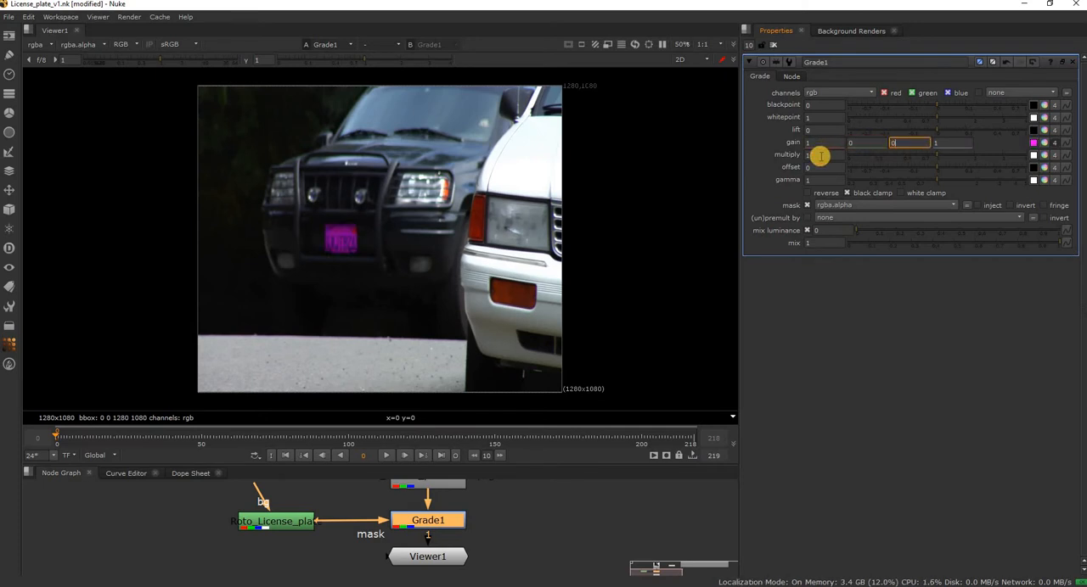
{"action": "key", "text": "Tab"}
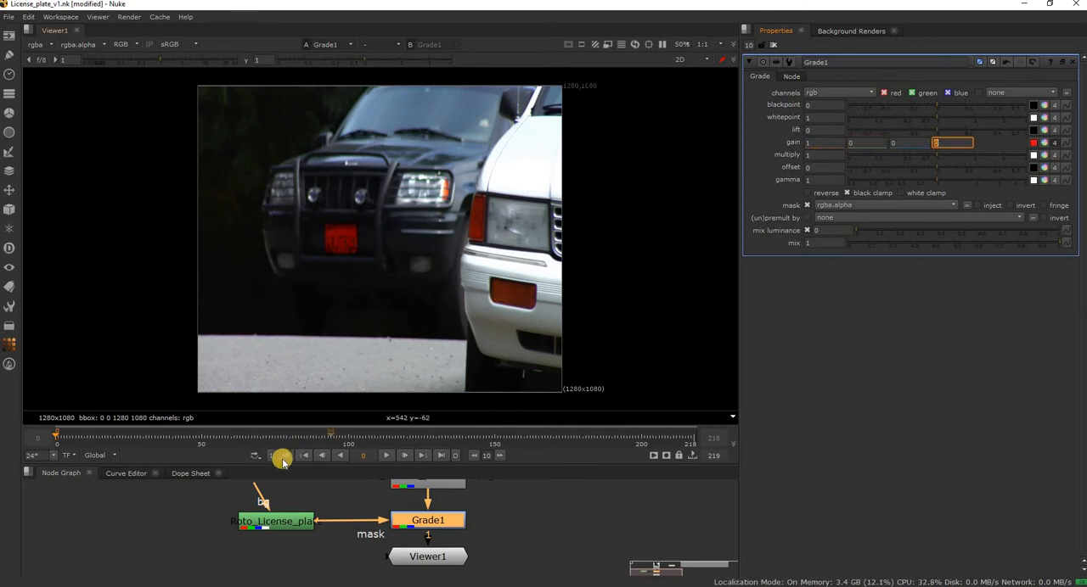
Play the graded clip to check how the plate mask follows the car, and return to the first frame.
{"action": "left_click", "coordinate": [349, 486]}
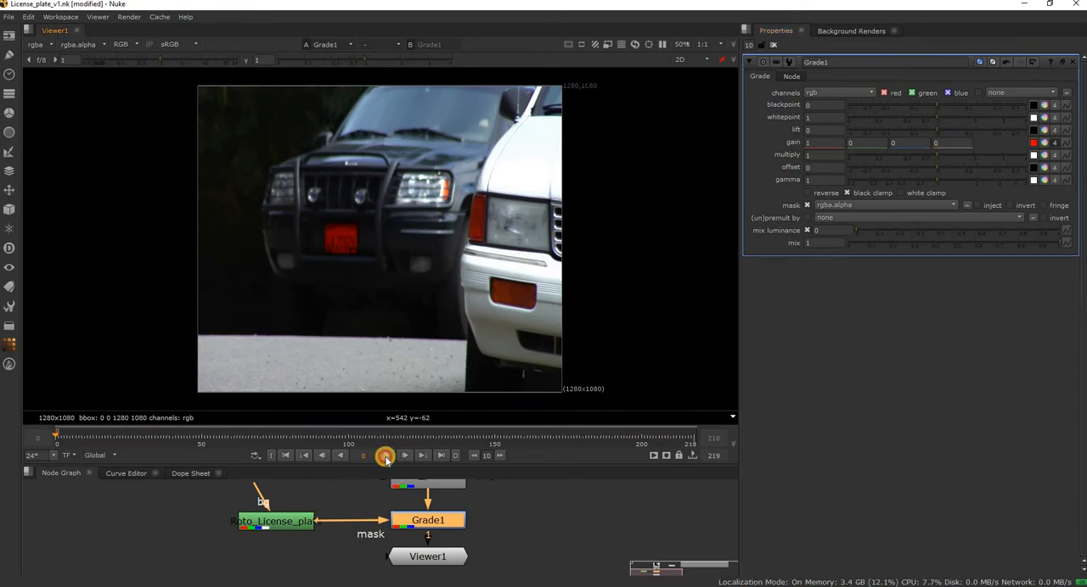
{"action": "left_click", "coordinate": [385, 457]}
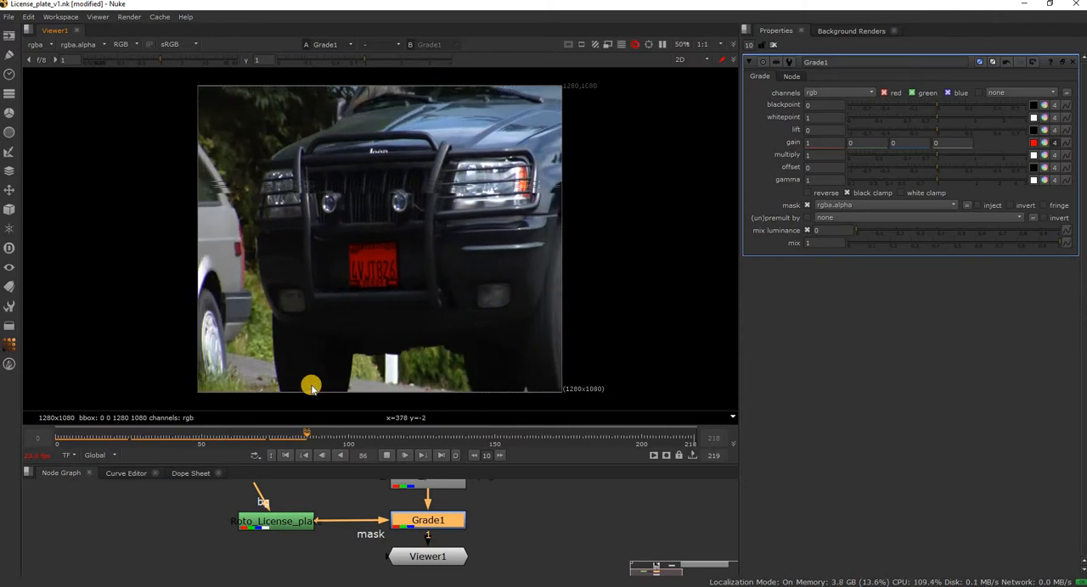
{"action": "left_click", "coordinate": [387, 457]}
{"action": "left_click", "coordinate": [285, 455]}
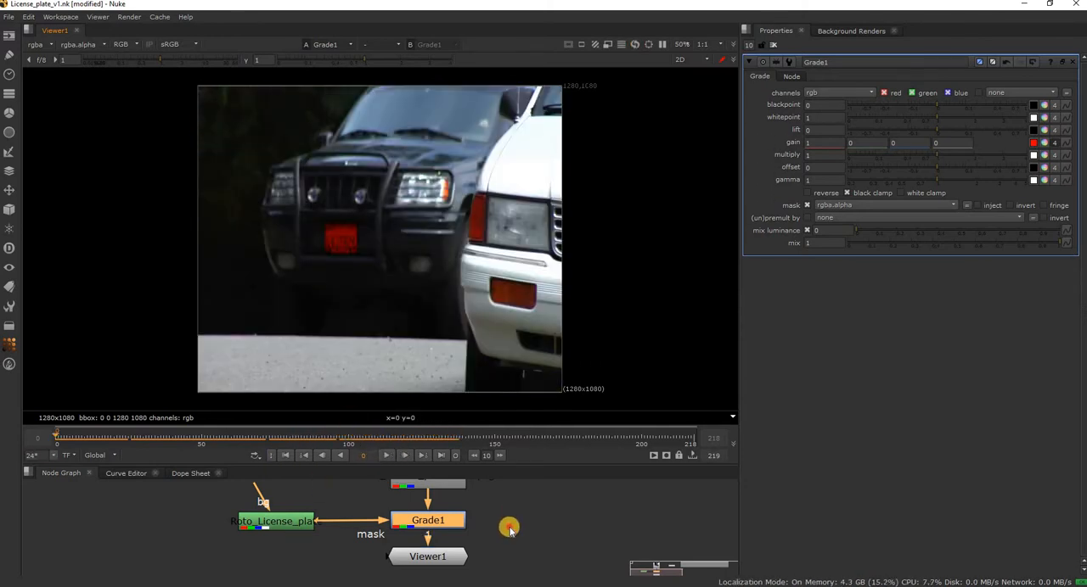
Enlarge the node graph area and space Roto_License_plate farther from the Grade node.
{"action": "left_click", "coordinate": [507, 528]}
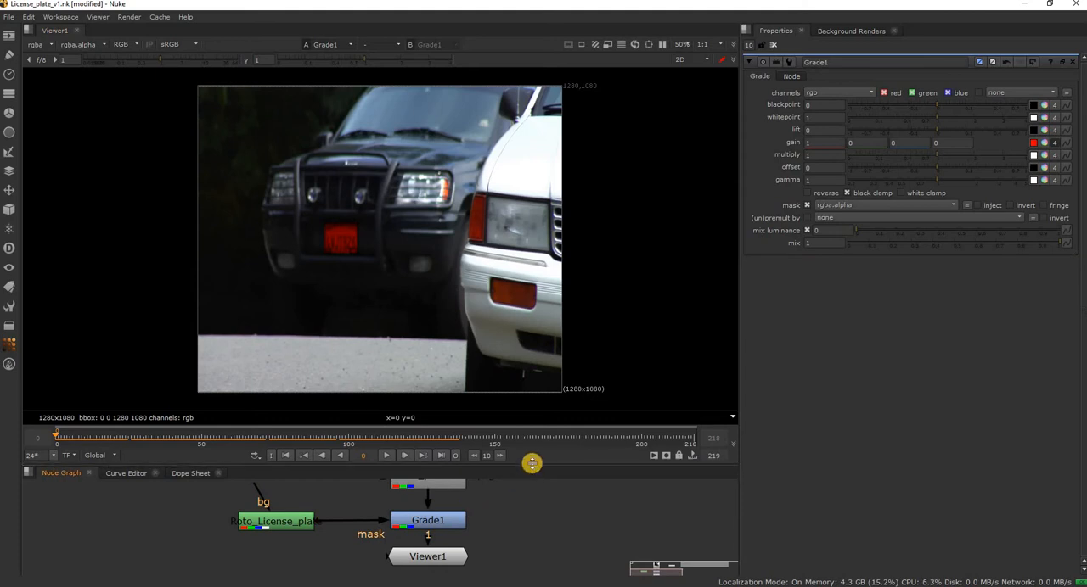
{"action": "left_click_drag", "start_coordinate": [531, 462], "coordinate": [532, 371]}
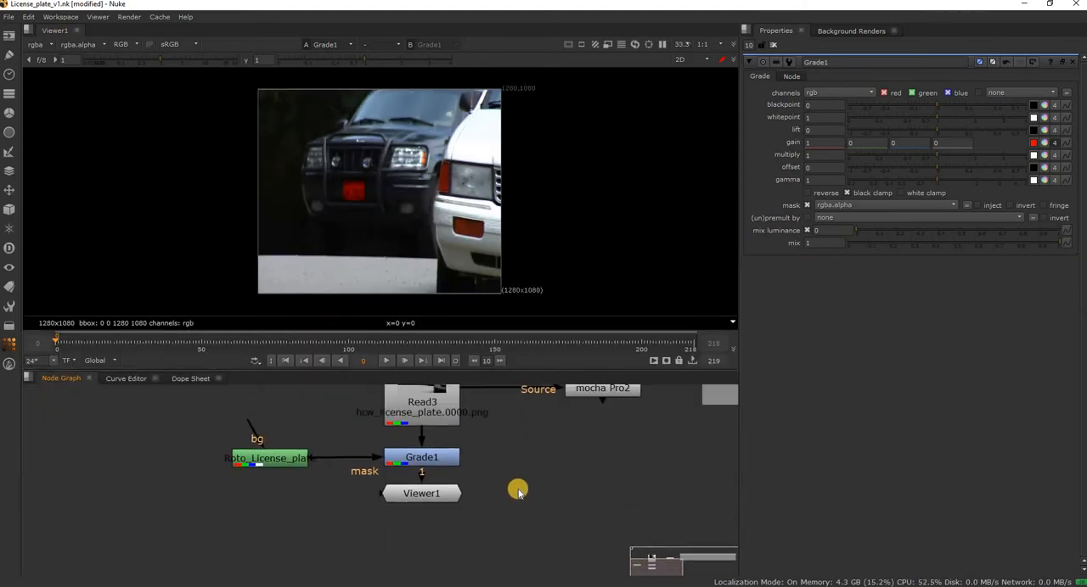
{"action": "left_click_drag", "start_coordinate": [294, 524], "coordinate": [254, 523]}
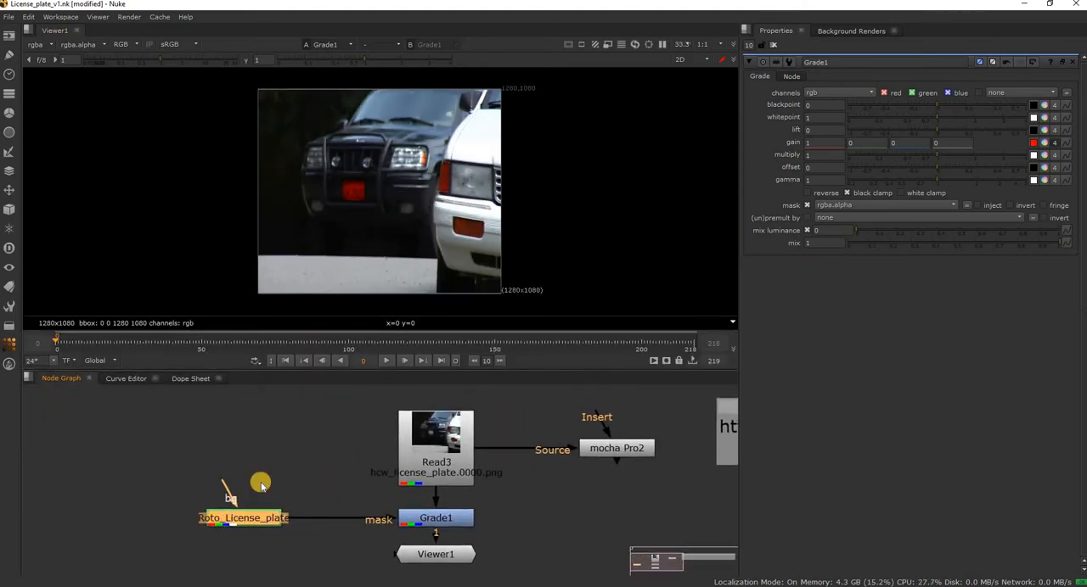
{"action": "left_click", "coordinate": [411, 493]}
{"action": "middle_click_drag", "start_coordinate": [518, 476], "coordinate": [390, 468]}
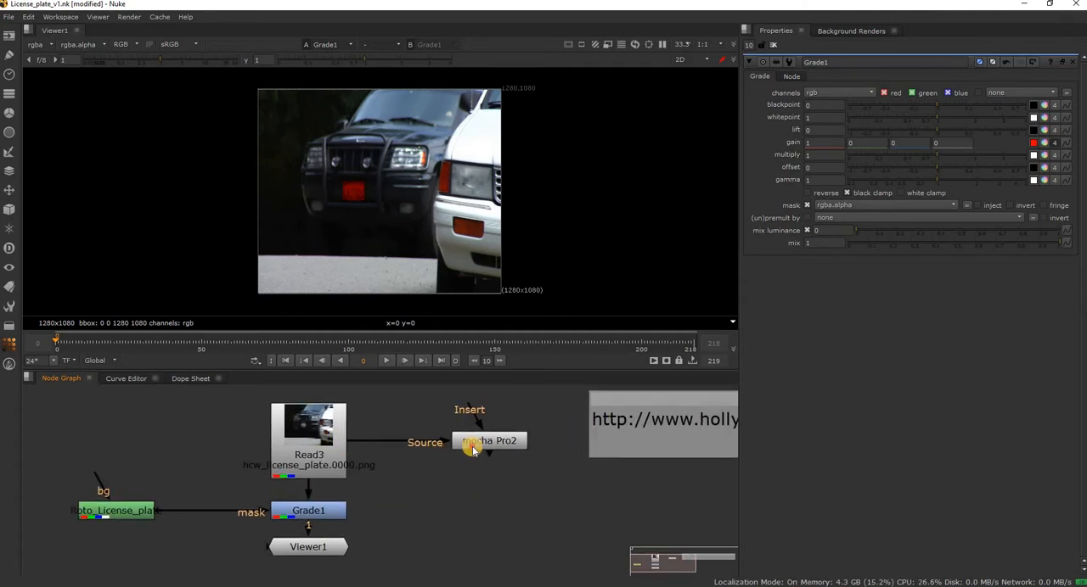
Relaunch mocha from mocha Pro2, copy the License_plate layer's tracking data to the clipboard as Nuke 7 Tracker (*.nk), and close mocha.
{"action": "double_click", "coordinate": [475, 442]}
{"action": "left_click", "coordinate": [844, 94]}
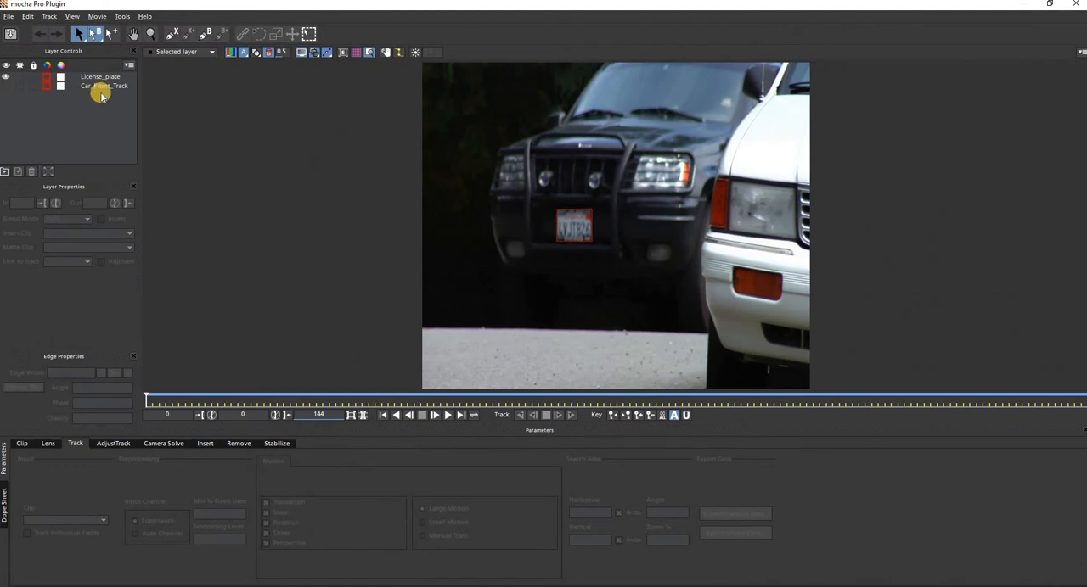
{"action": "left_click", "coordinate": [104, 78]}
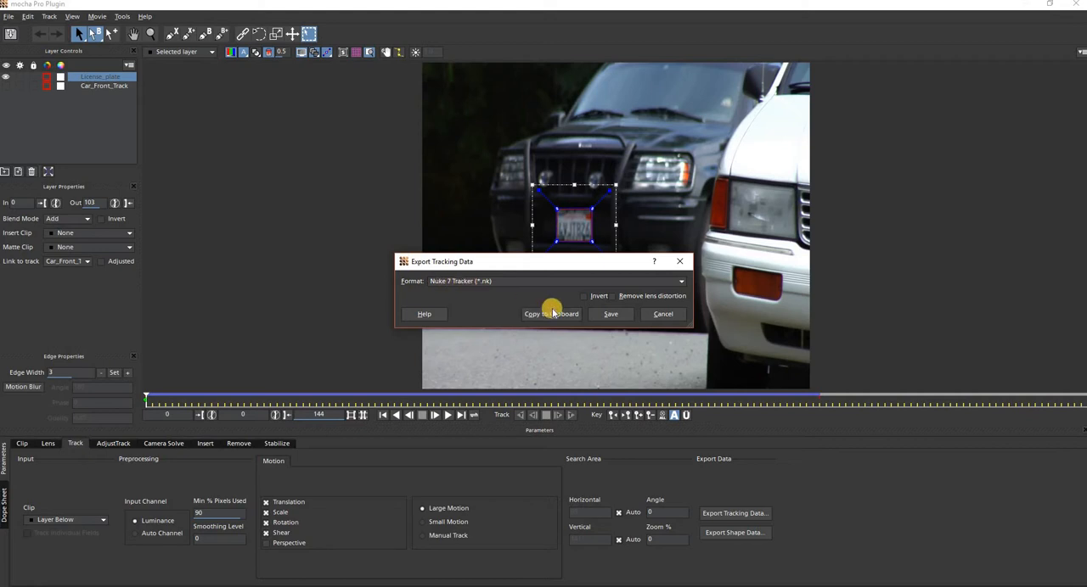
{"action": "left_click", "coordinate": [554, 315]}
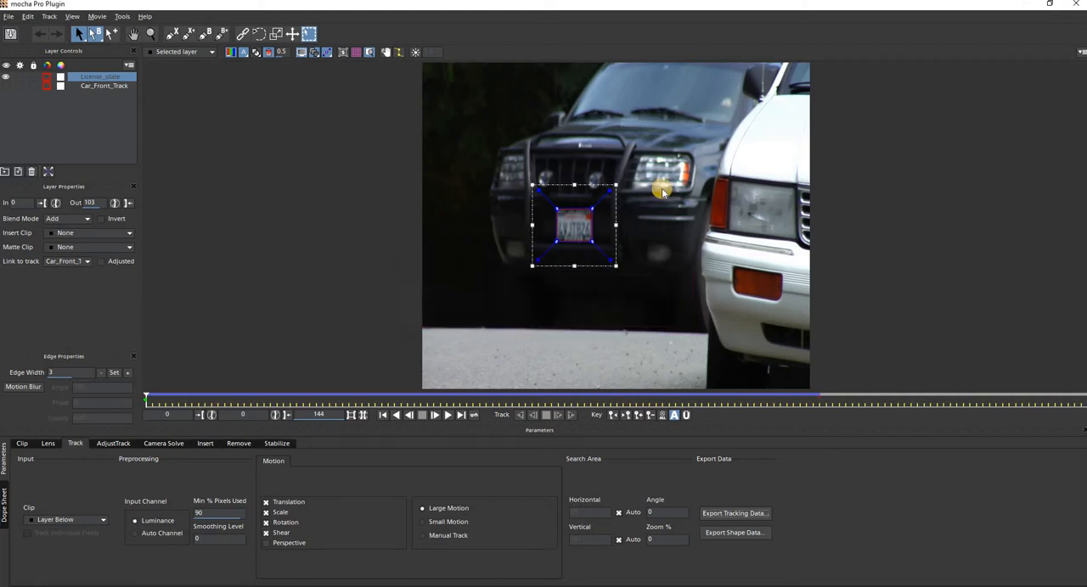
{"action": "left_click", "coordinate": [1078, 6]}
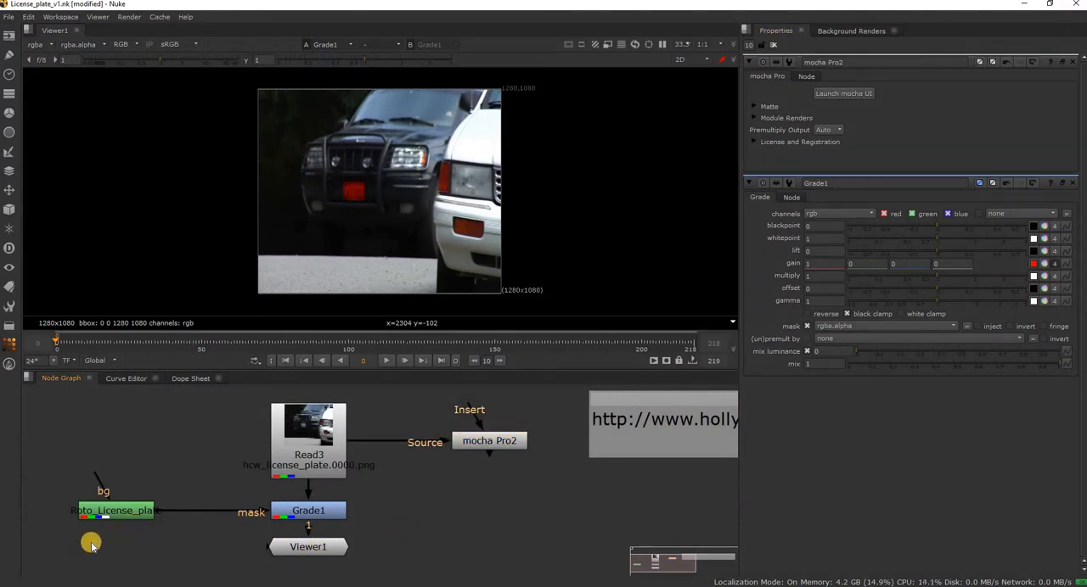
Paste the copied tracking data as a Tracker node and place it beside Roto_License_plate, on the side away from the Grade node.
{"action": "scroll", "coordinate": [91, 546], "scroll_direction": "down", "scroll_amount": 2}
{"action": "middle_click_drag", "start_coordinate": [92, 545], "coordinate": [241, 506]}
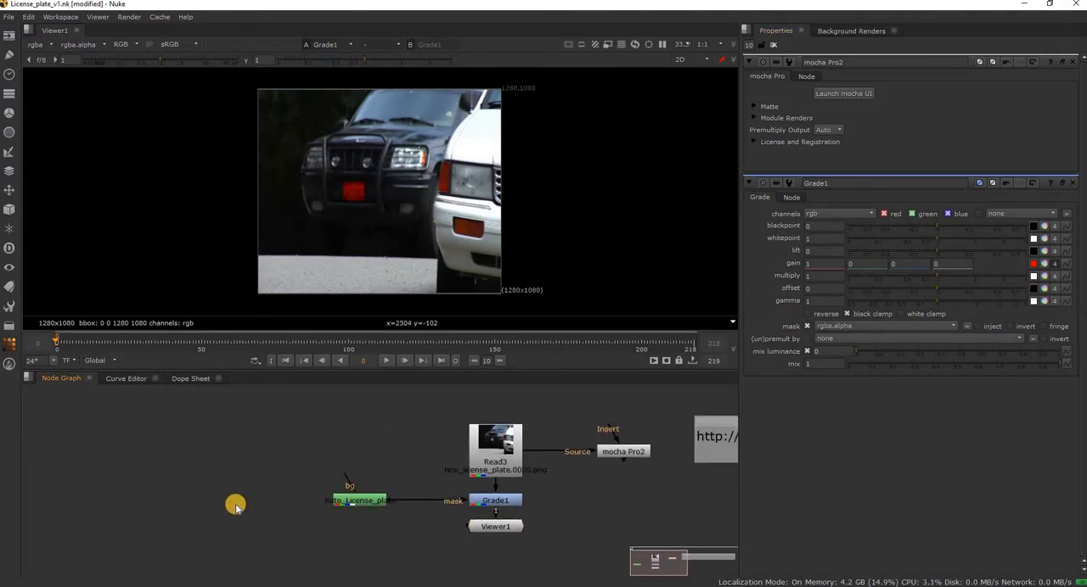
{"action": "key", "text": "ctrl+v"}
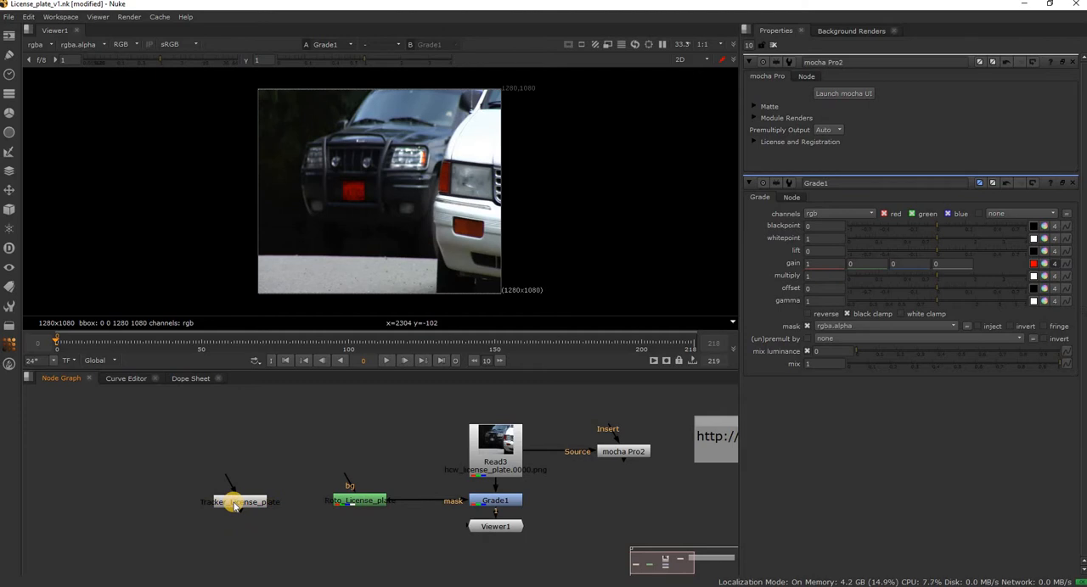
{"action": "left_click_drag", "start_coordinate": [272, 513], "coordinate": [253, 507]}
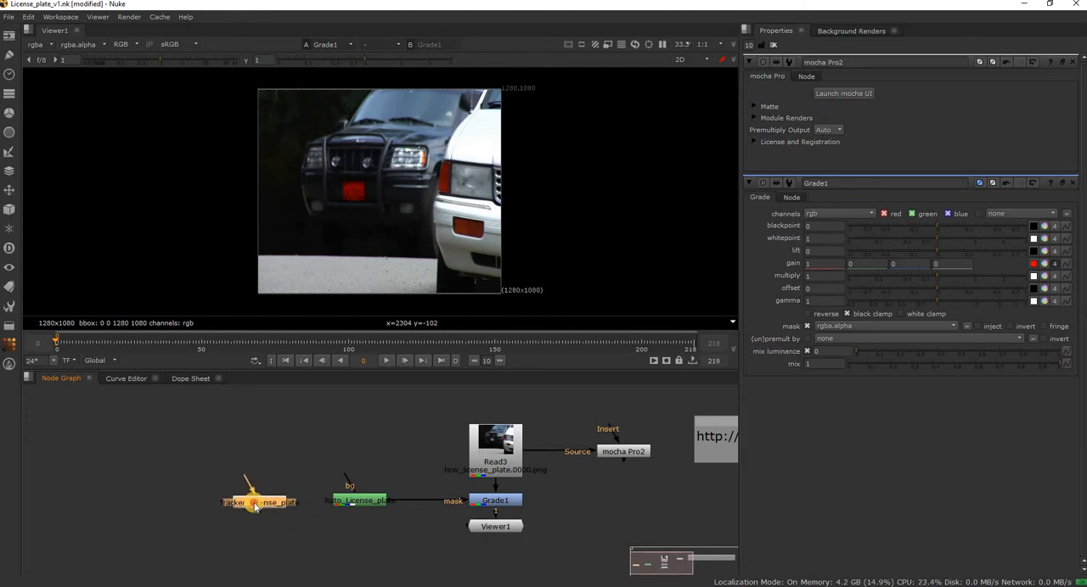
Open Tracker_License_plate's properties and enable translate, rotate and scale (T, R, S) for all four tracks.
{"action": "double_click", "coordinate": [254, 504]}
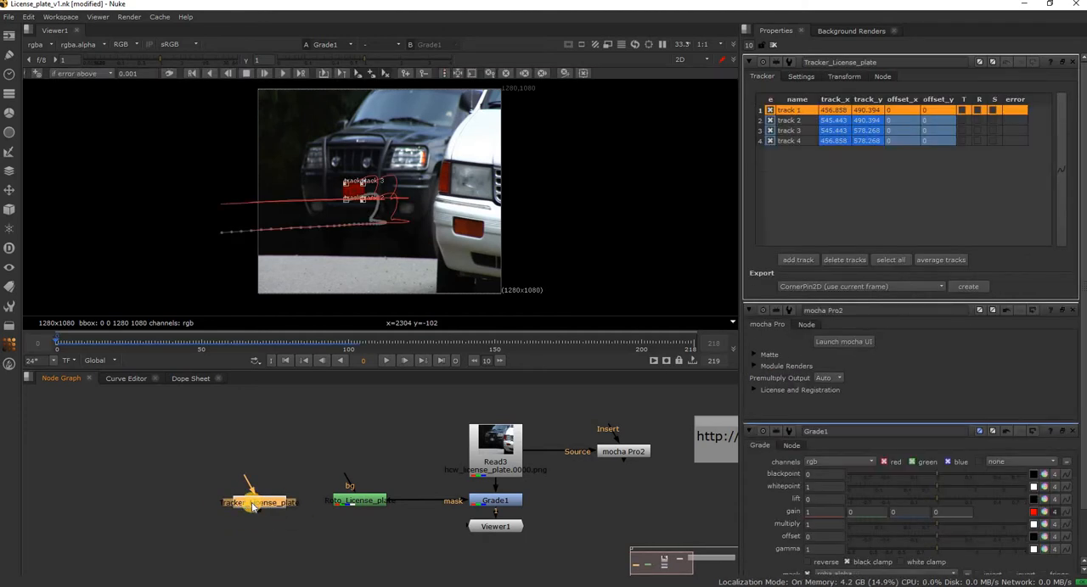
{"action": "left_click", "coordinate": [962, 121]}
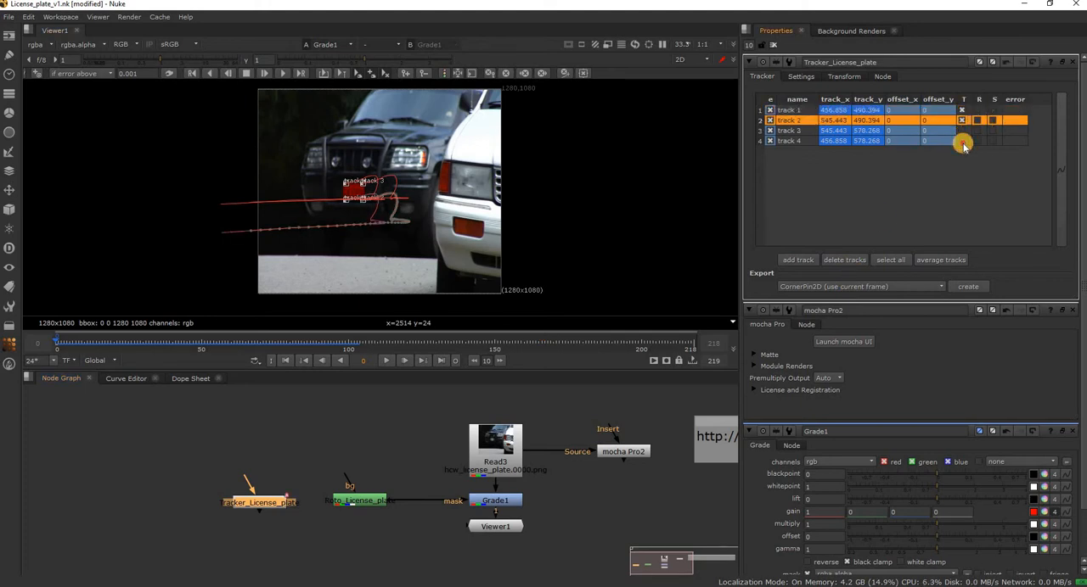
{"action": "left_click", "coordinate": [961, 131]}
{"action": "left_click", "coordinate": [963, 143]}
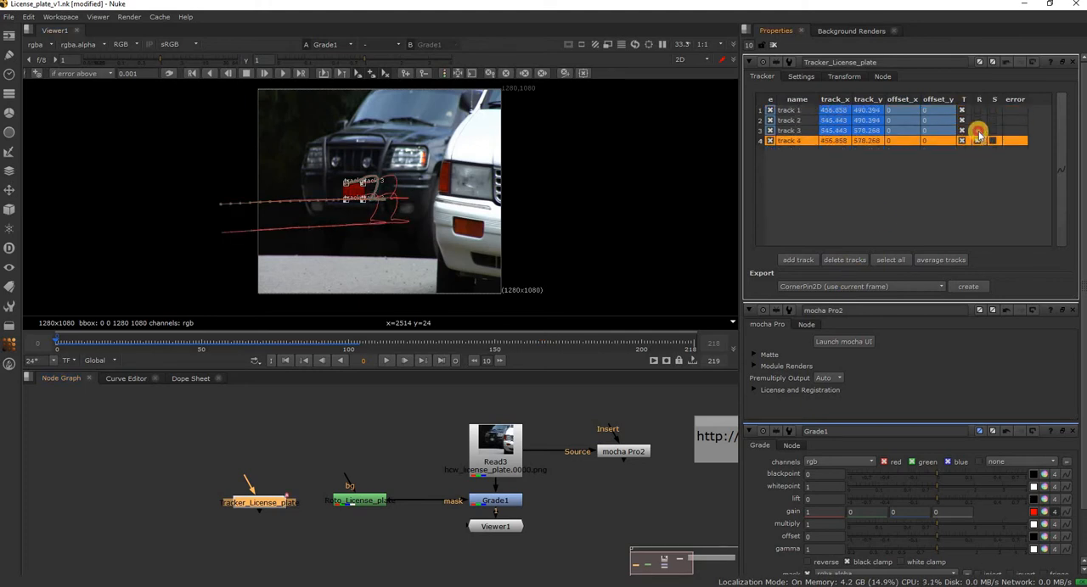
{"action": "left_click", "coordinate": [978, 132]}
{"action": "left_click", "coordinate": [978, 122]}
{"action": "left_click", "coordinate": [978, 111]}
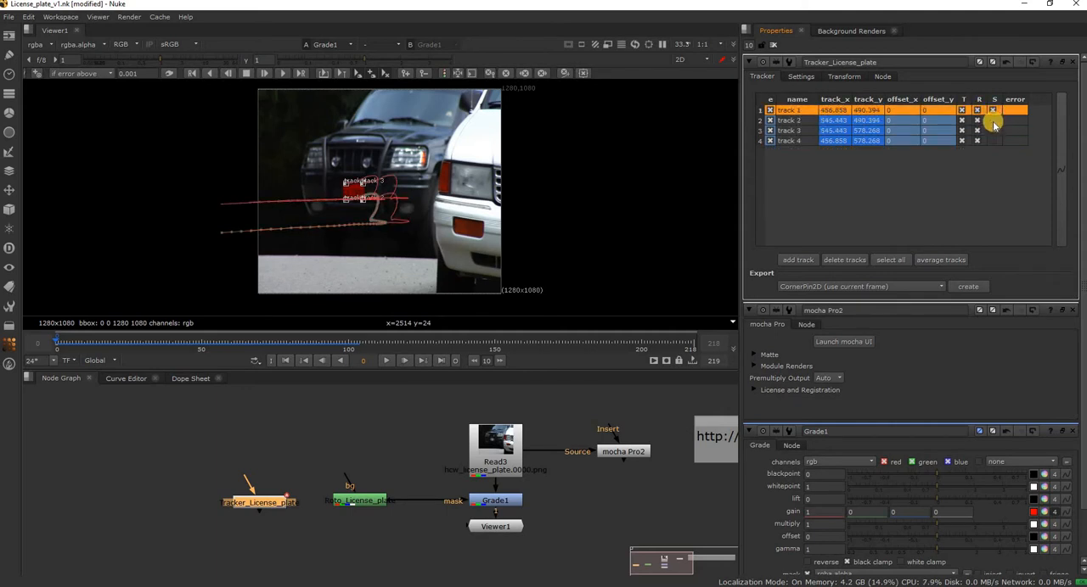
{"action": "left_click", "coordinate": [992, 122]}
{"action": "left_click", "coordinate": [992, 132]}
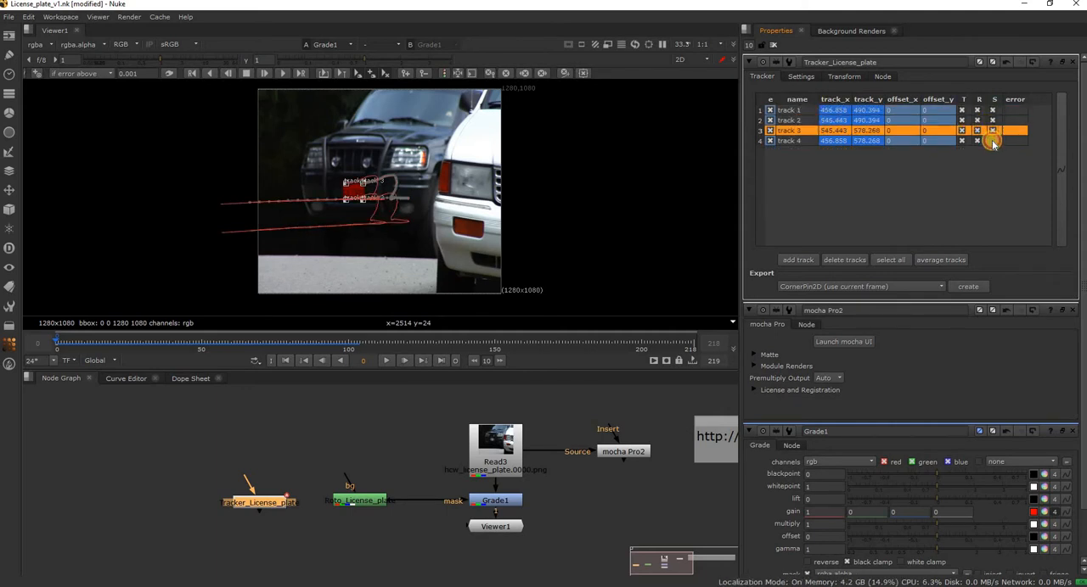
{"action": "left_click", "coordinate": [992, 141]}
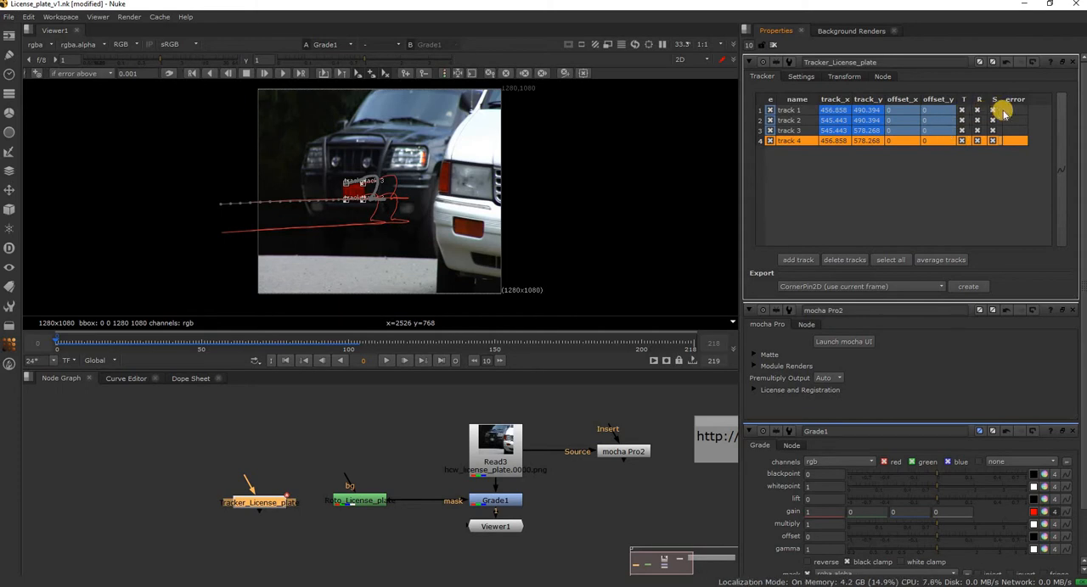
Set Tracker_License_plate's transform to match-move, move the node slightly away from Roto_License_plate, and close all open node properties.
{"action": "left_click", "coordinate": [801, 77]}
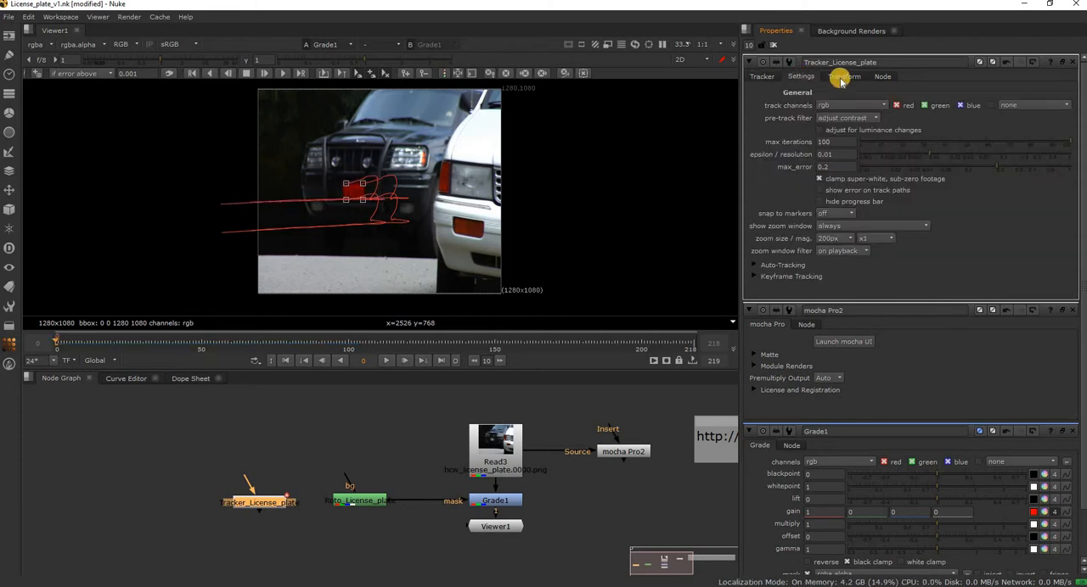
{"action": "left_click", "coordinate": [841, 78]}
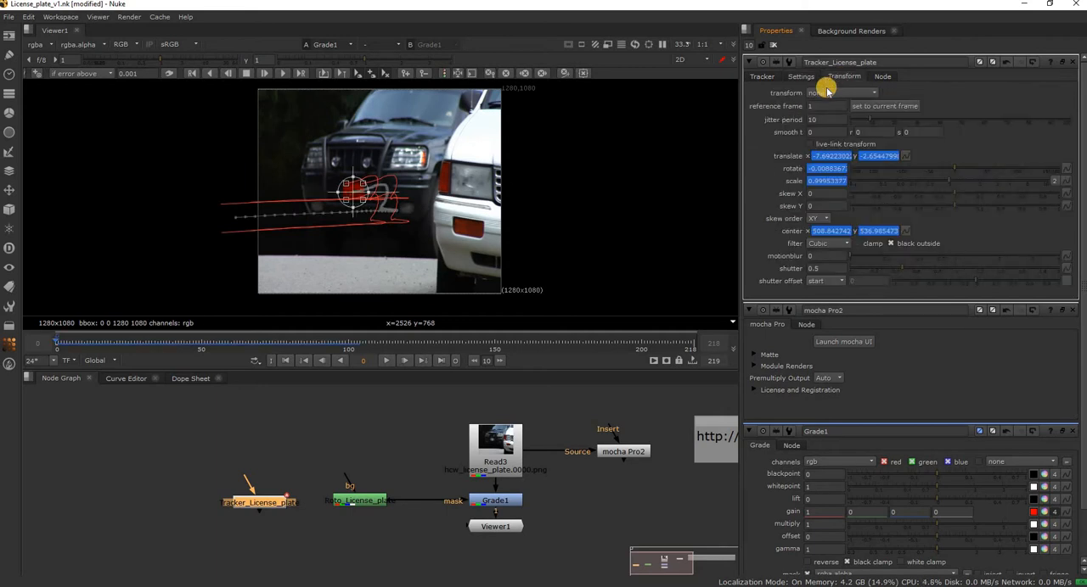
{"action": "left_click", "coordinate": [827, 91]}
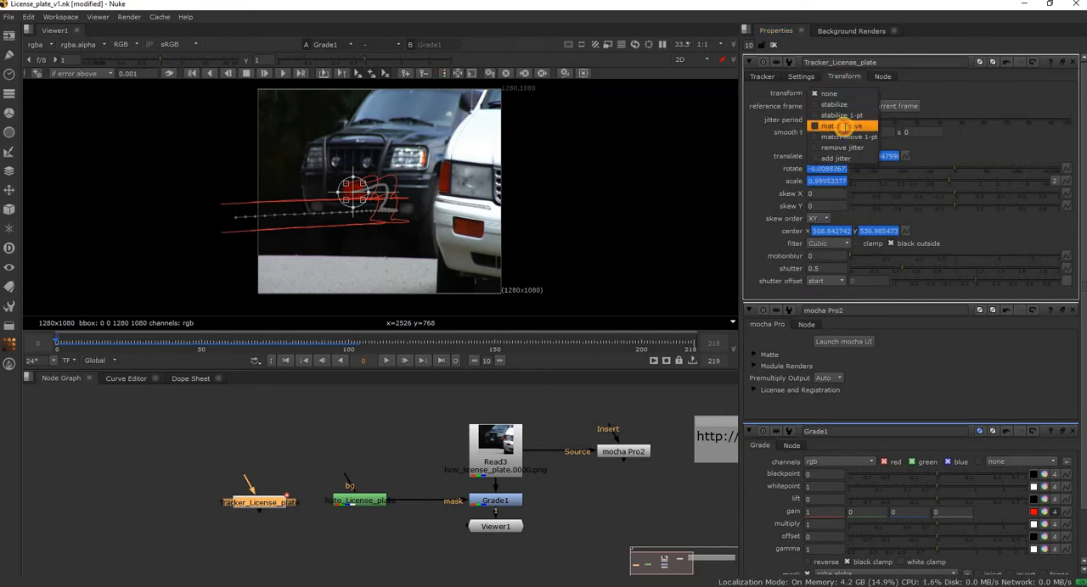
{"action": "left_click", "coordinate": [840, 126]}
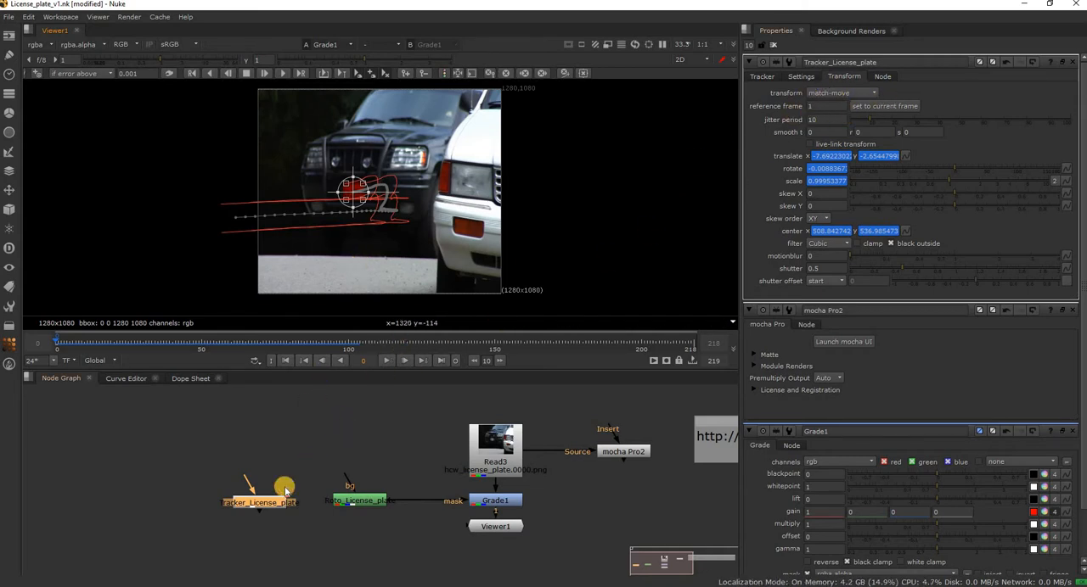
{"action": "mouse_move", "coordinate": [272, 496]}
{"action": "left_mouse_down"}
{"action": "mouse_move", "coordinate": [319, 443]}
{"action": "mouse_move", "coordinate": [251, 508]}
{"action": "mouse_move", "coordinate": [259, 502]}
{"action": "left_mouse_up"}
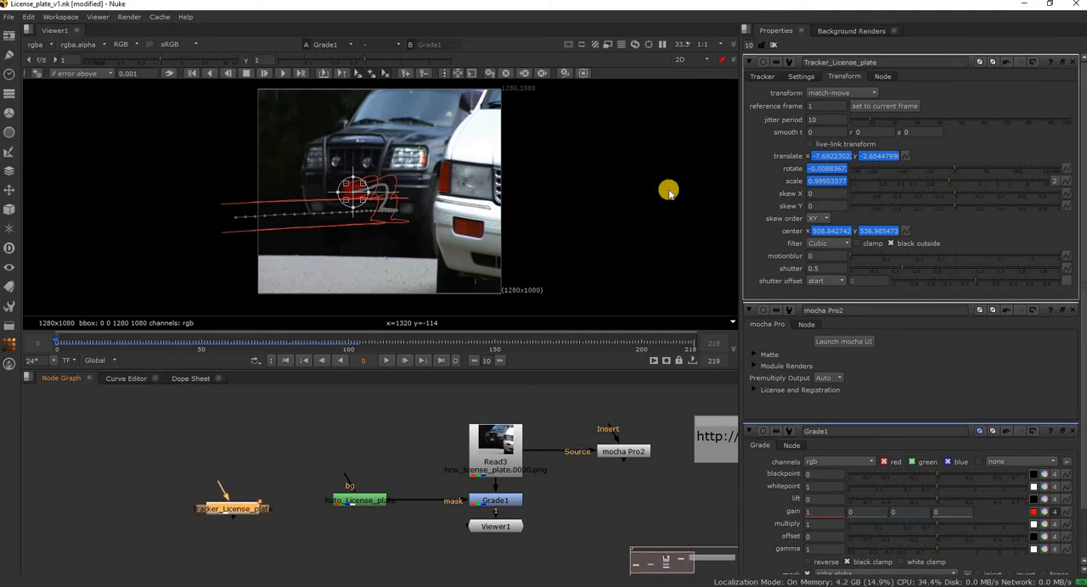
{"action": "left_click", "coordinate": [773, 44]}
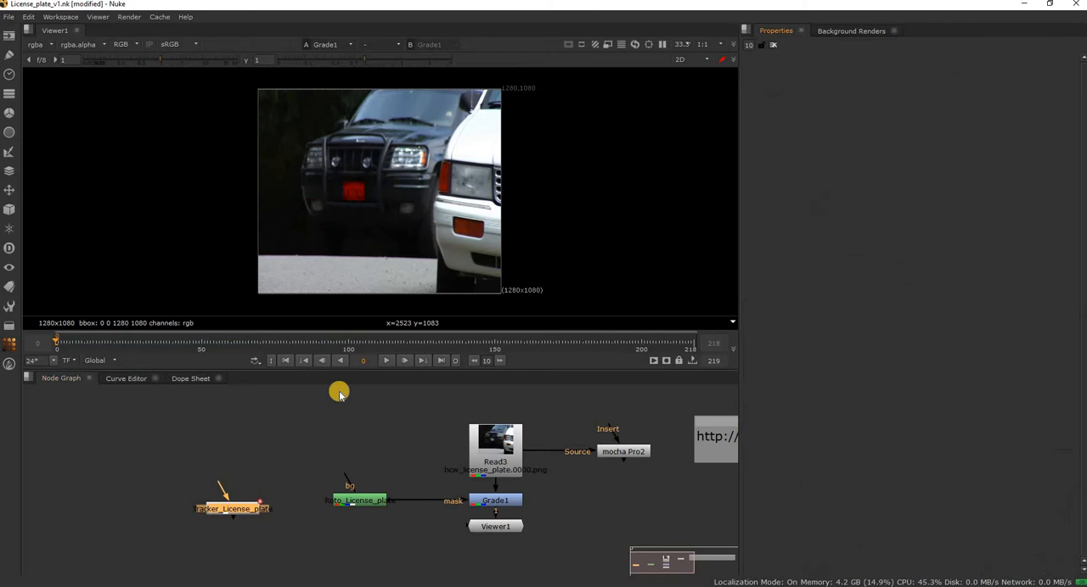
Add a CheckerBoard node above Tracker_License_plate and show it in the viewer.
{"action": "left_click", "coordinate": [254, 439]}
{"action": "key", "text": "Tab"}
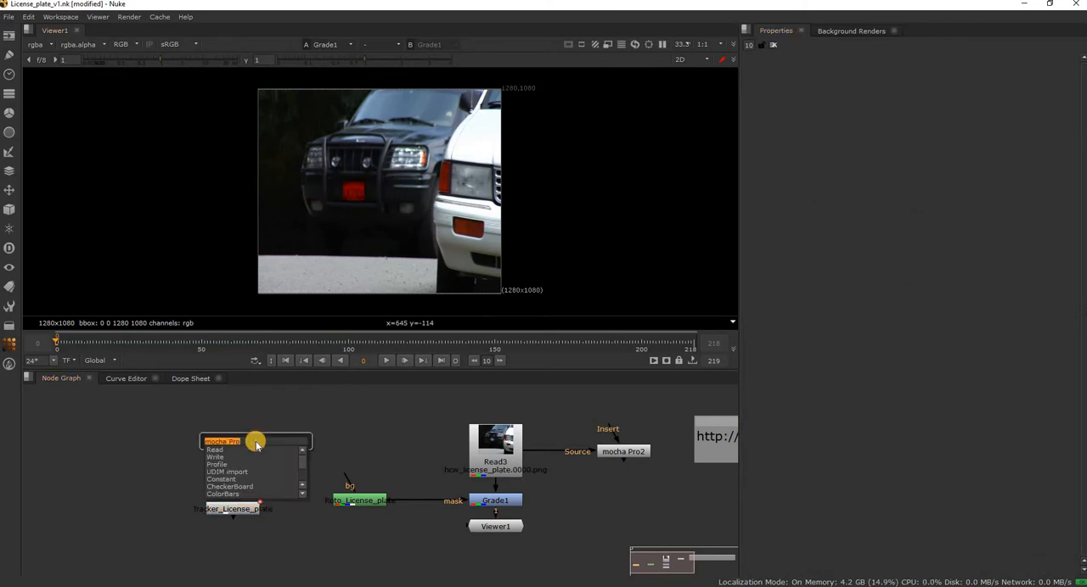
{"action": "type", "text": "ch"}
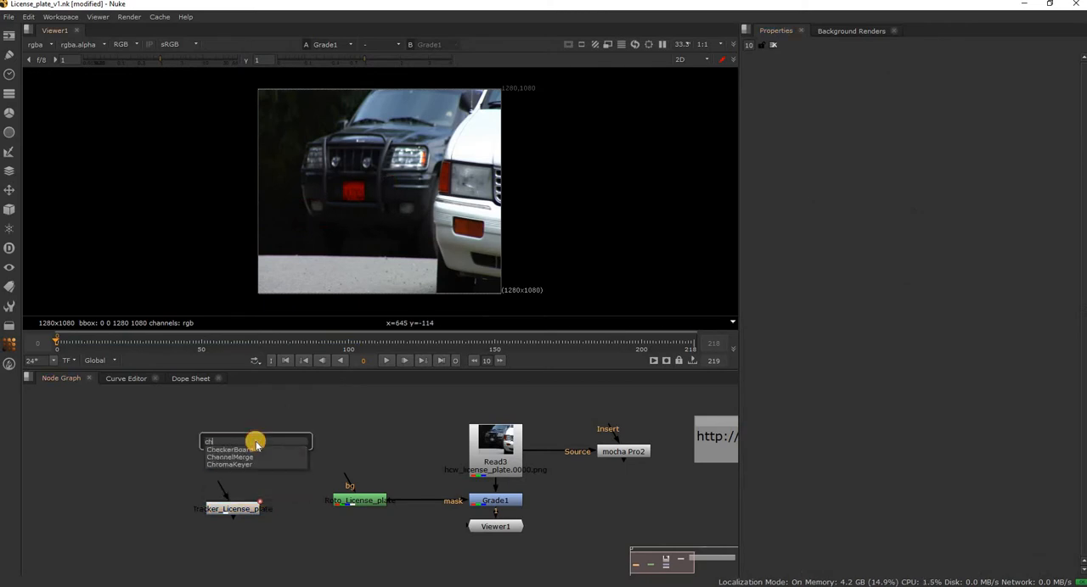
{"action": "key", "text": "Down"}
{"action": "key", "text": "Return"}
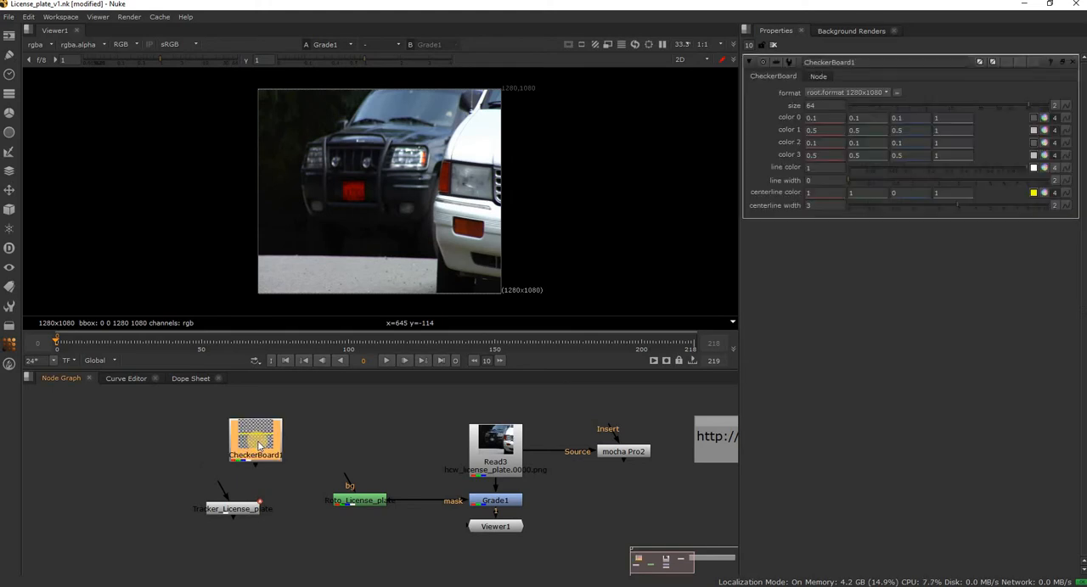
{"action": "left_click_drag", "start_coordinate": [253, 439], "coordinate": [247, 424]}
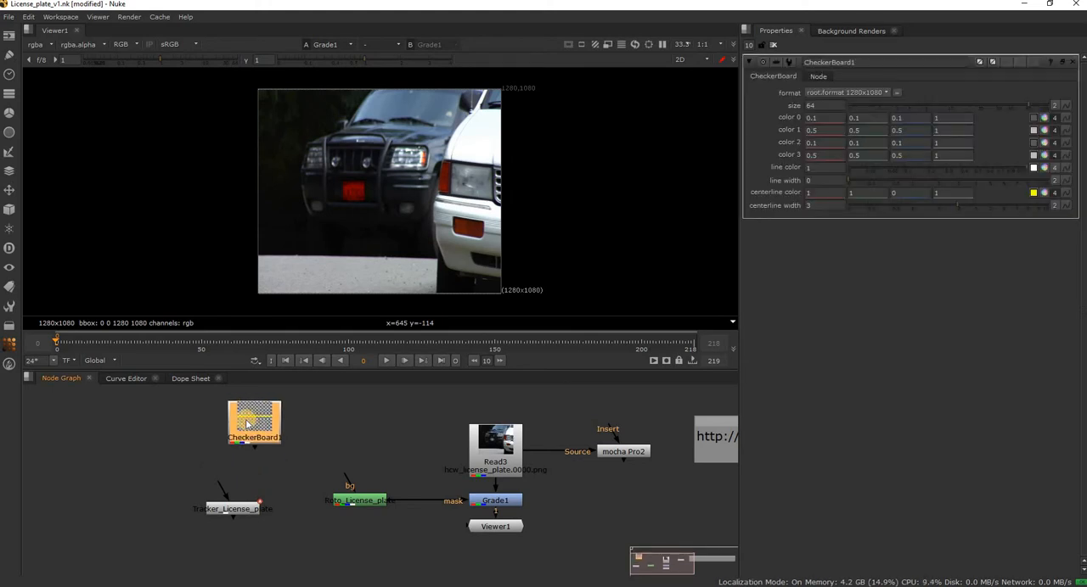
{"action": "key", "text": "1"}
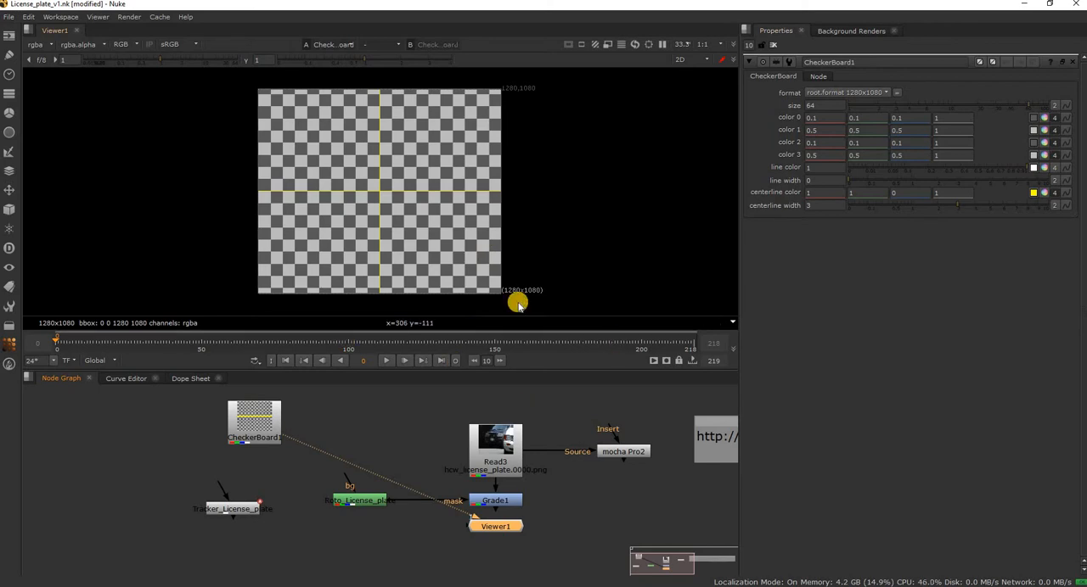
{"action": "left_click", "coordinate": [365, 445]}
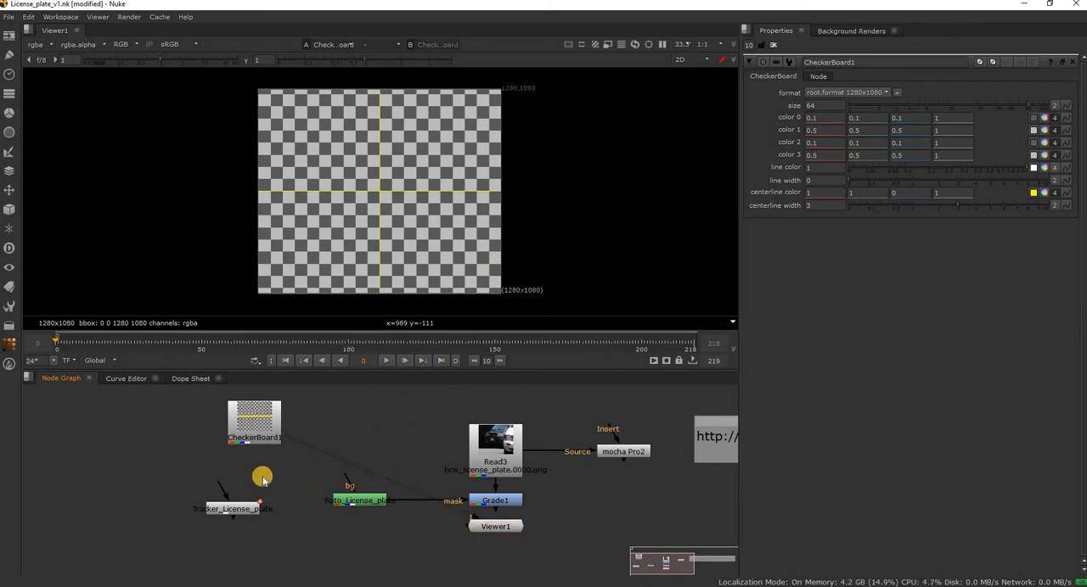
Add a Transform node after CheckerBoard1, connect Tracker_License_plate's input to it, and align the tracker underneath.
{"action": "mouse_move", "coordinate": [283, 420]}
{"action": "left_mouse_down"}
{"action": "mouse_move", "coordinate": [314, 402]}
{"action": "mouse_move", "coordinate": [291, 406]}
{"action": "left_mouse_up"}
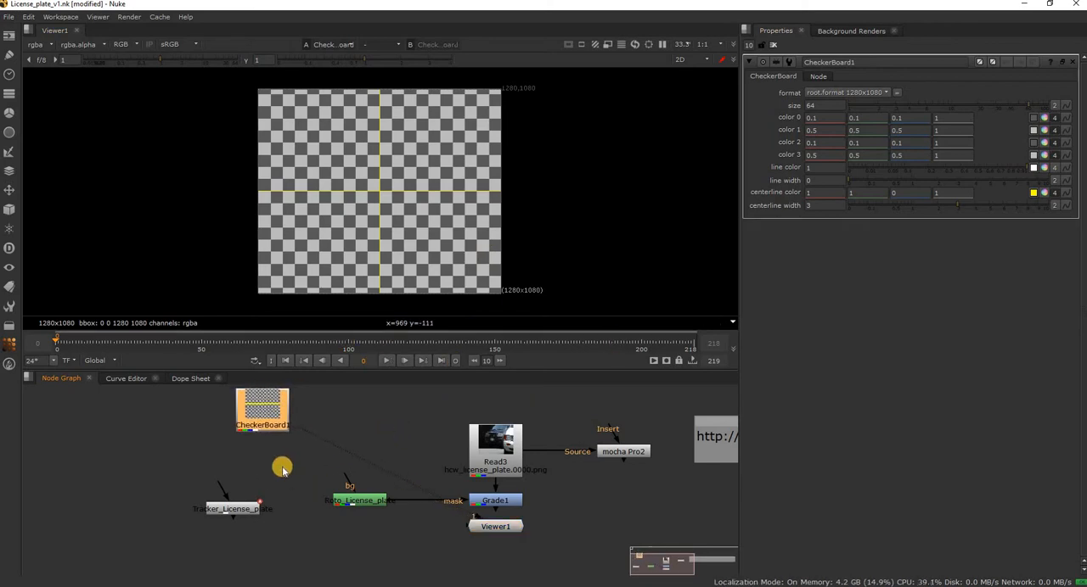
{"action": "left_click", "coordinate": [272, 459]}
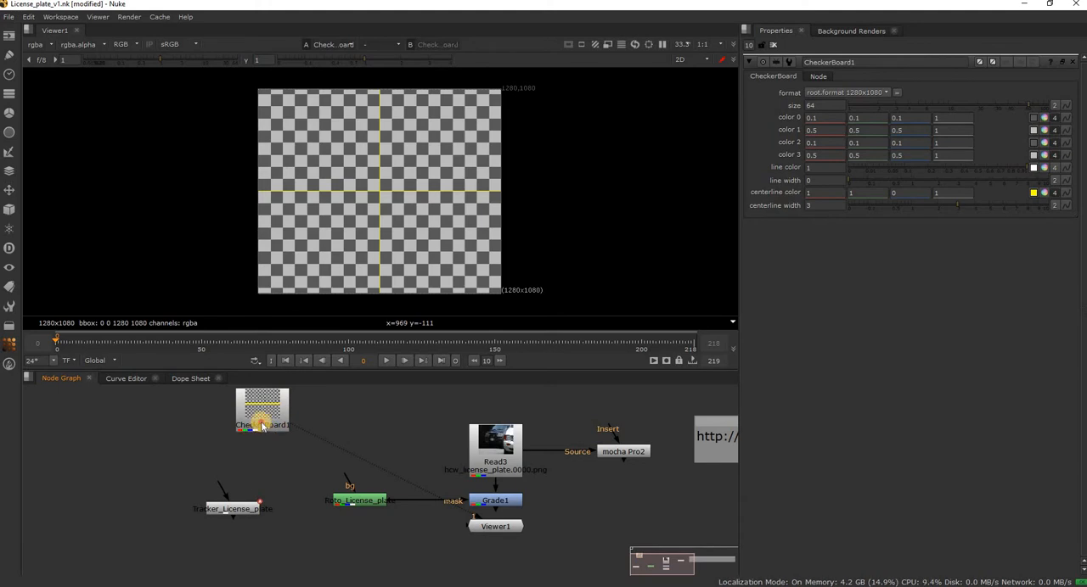
{"action": "left_click", "coordinate": [262, 426]}
{"action": "key", "text": "t"}
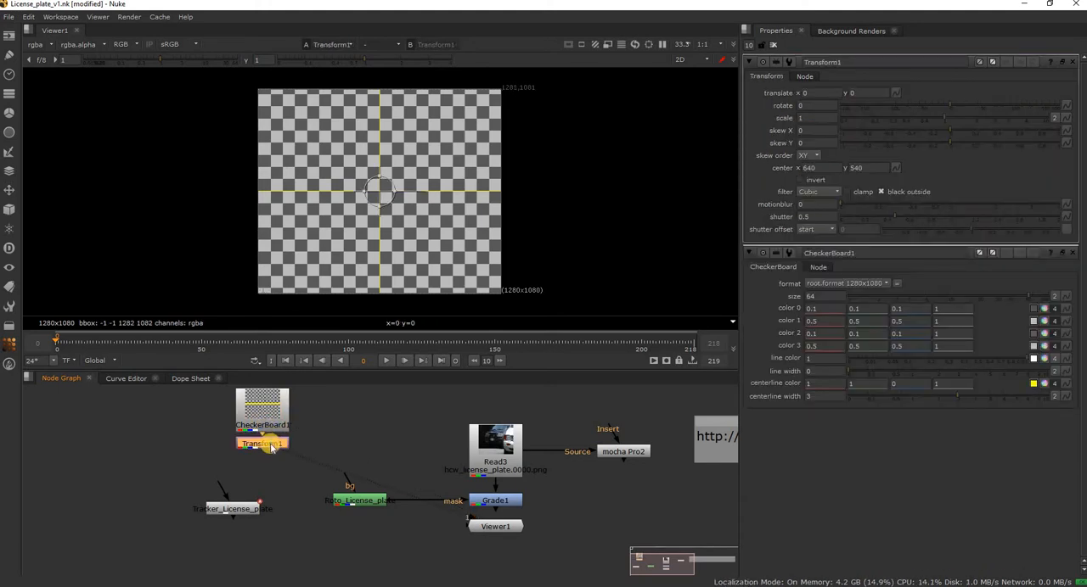
{"action": "left_click", "coordinate": [231, 508]}
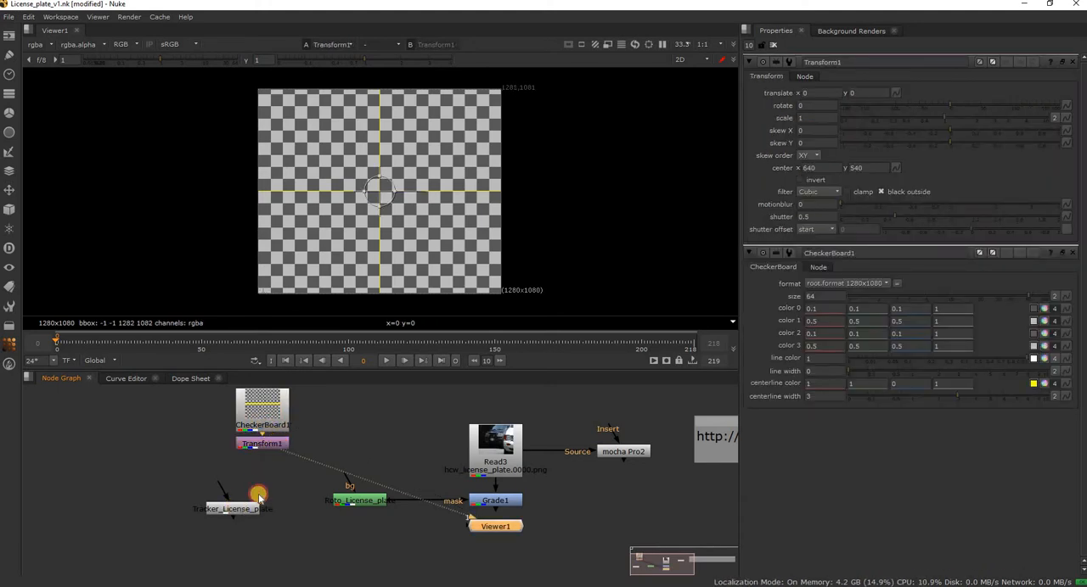
{"action": "left_click_drag", "start_coordinate": [224, 494], "coordinate": [259, 448]}
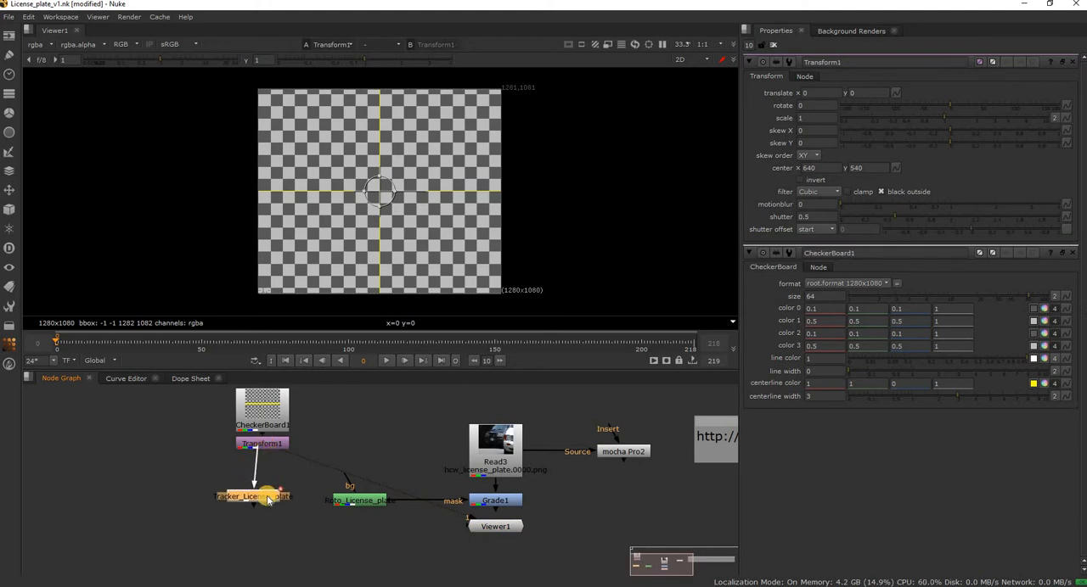
{"action": "left_click_drag", "start_coordinate": [269, 494], "coordinate": [261, 501]}
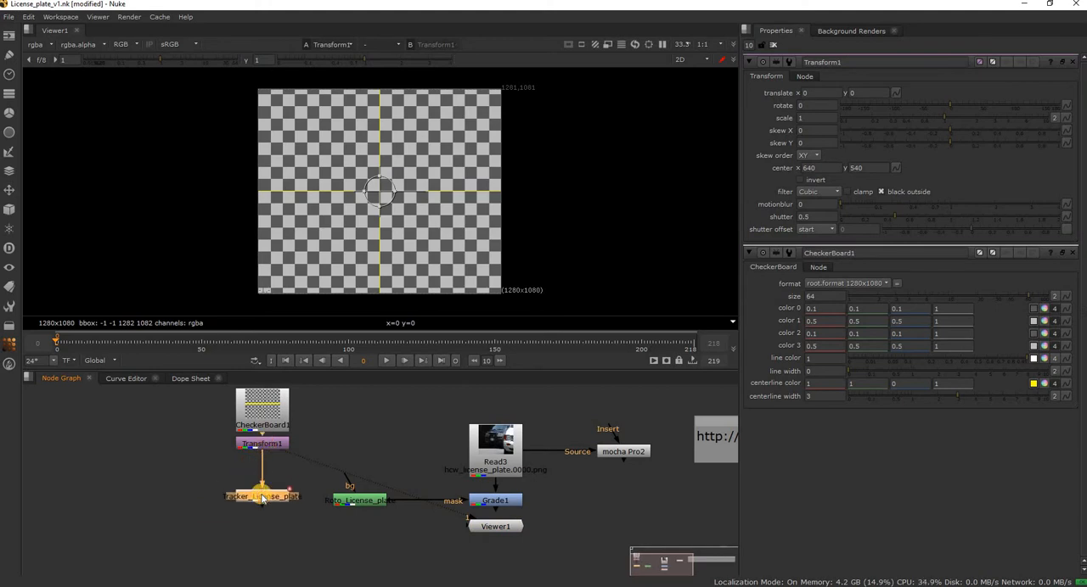
Show Tracker_License_plate's output in the viewer and move the Viewer1 node away from beneath Grade1.
{"action": "key", "text": "1"}
{"action": "left_click", "coordinate": [374, 451]}
{"action": "left_click_drag", "start_coordinate": [371, 477], "coordinate": [360, 495]}
{"action": "middle_click_drag", "start_coordinate": [504, 491], "coordinate": [498, 482]}
{"action": "left_click_drag", "start_coordinate": [497, 481], "coordinate": [349, 525]}
Add a Merge node below Grade1, with its B input connected to Grade1 and its A input to Tracker_License_plate.
{"action": "left_click", "coordinate": [480, 520]}
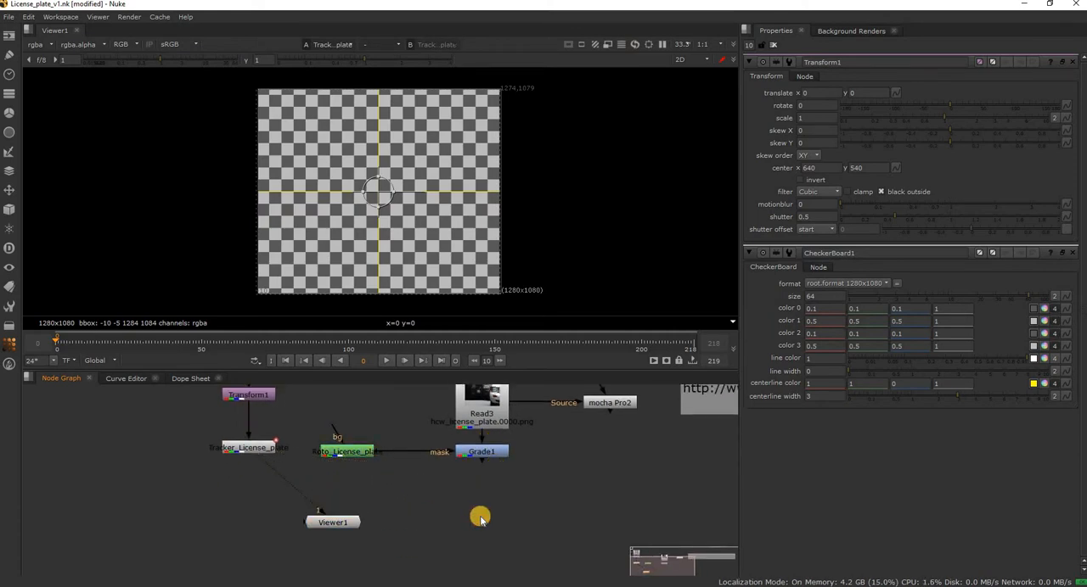
{"action": "key", "text": "m"}
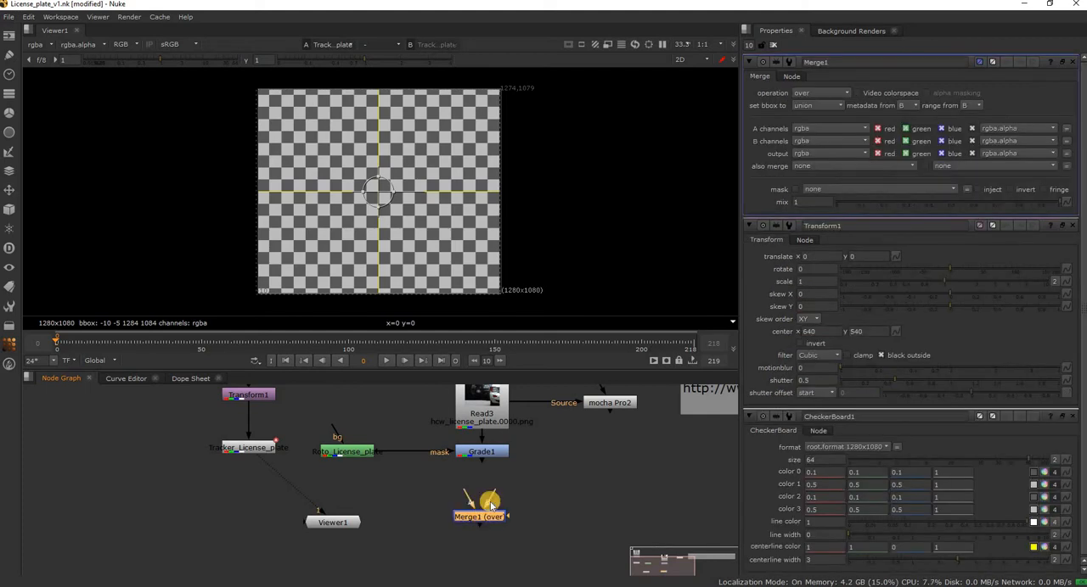
{"action": "left_click_drag", "start_coordinate": [480, 453], "coordinate": [481, 453]}
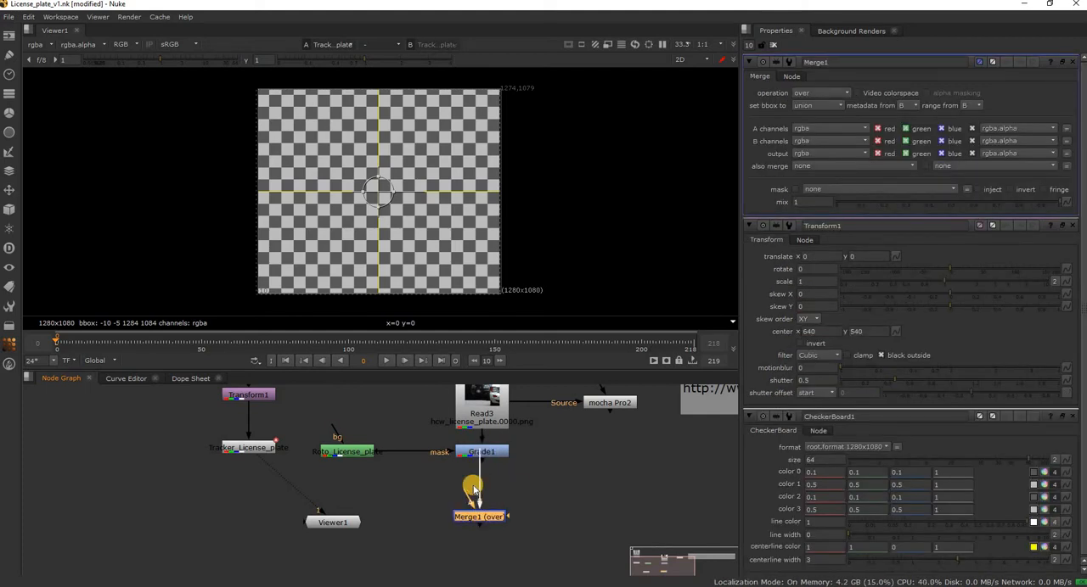
{"action": "left_click_drag", "start_coordinate": [466, 493], "coordinate": [272, 454]}
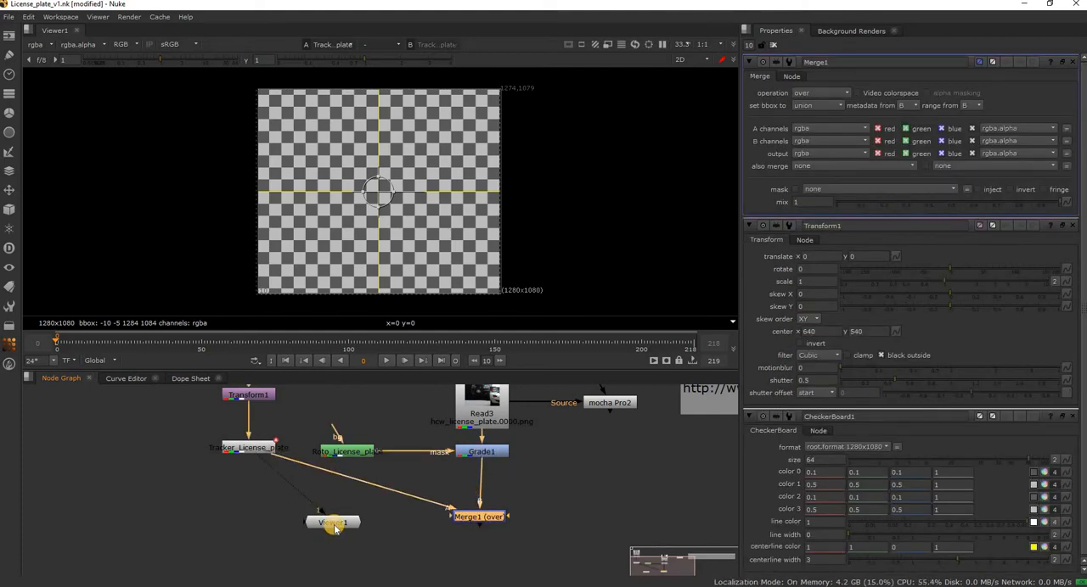
Place Merge1 between the tracker and grade branches, view its output, and put Viewer1 beneath it.
{"action": "left_click_drag", "start_coordinate": [349, 526], "coordinate": [173, 522]}
{"action": "left_click_drag", "start_coordinate": [494, 522], "coordinate": [374, 530]}
{"action": "left_click", "coordinate": [342, 525]}
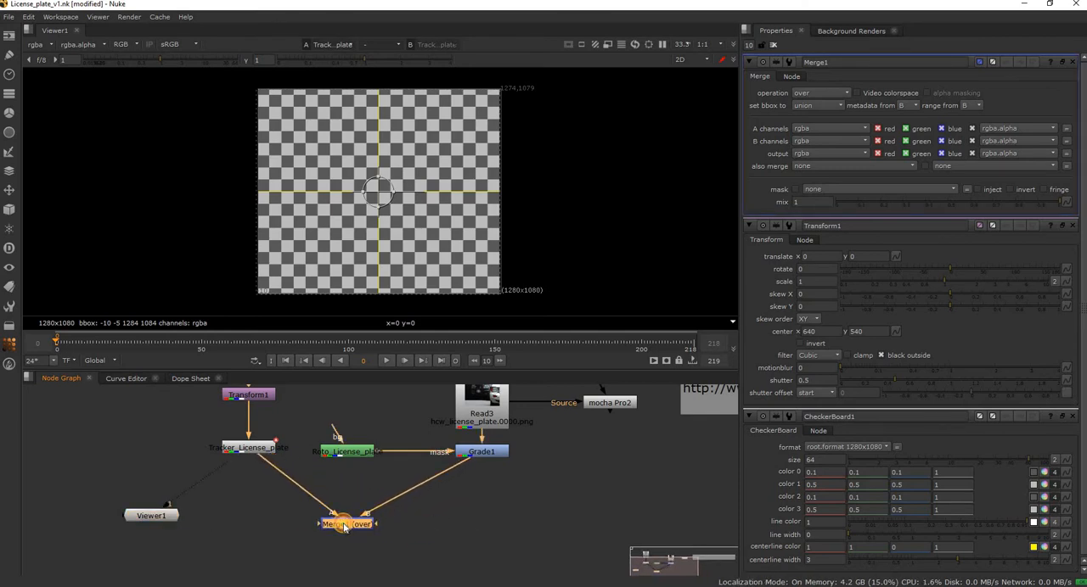
{"action": "key", "text": "1"}
{"action": "left_click_drag", "start_coordinate": [173, 536], "coordinate": [375, 582]}
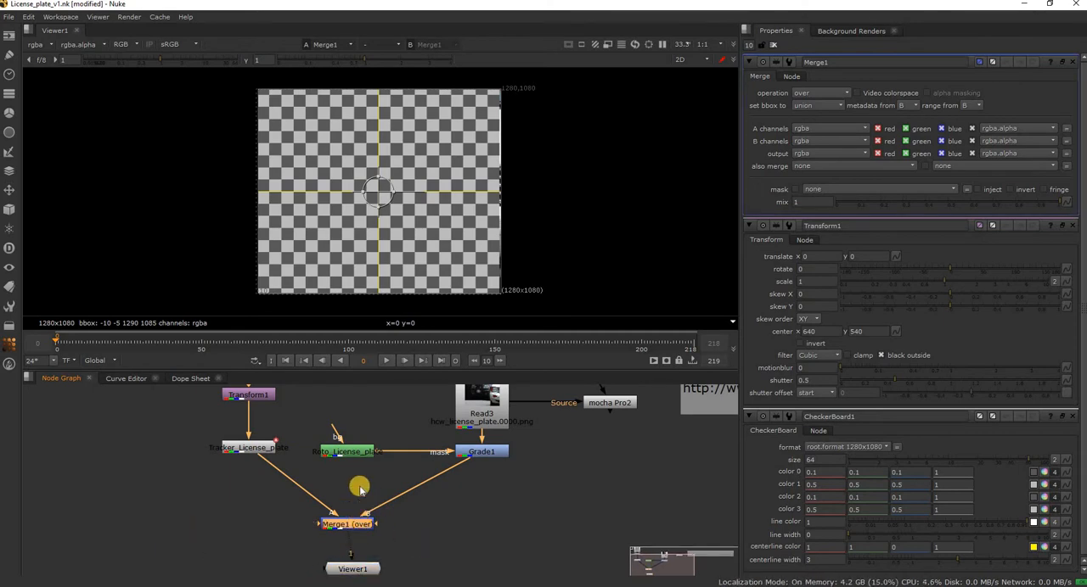
Move Roto_License_plate to the other side of Grade1, below mocha Pro2, and connect Merge1's mask input to it.
{"action": "left_click_drag", "start_coordinate": [348, 451], "coordinate": [544, 499]}
{"action": "left_click_drag", "start_coordinate": [467, 524], "coordinate": [611, 459]}
{"action": "left_click", "coordinate": [487, 455]}
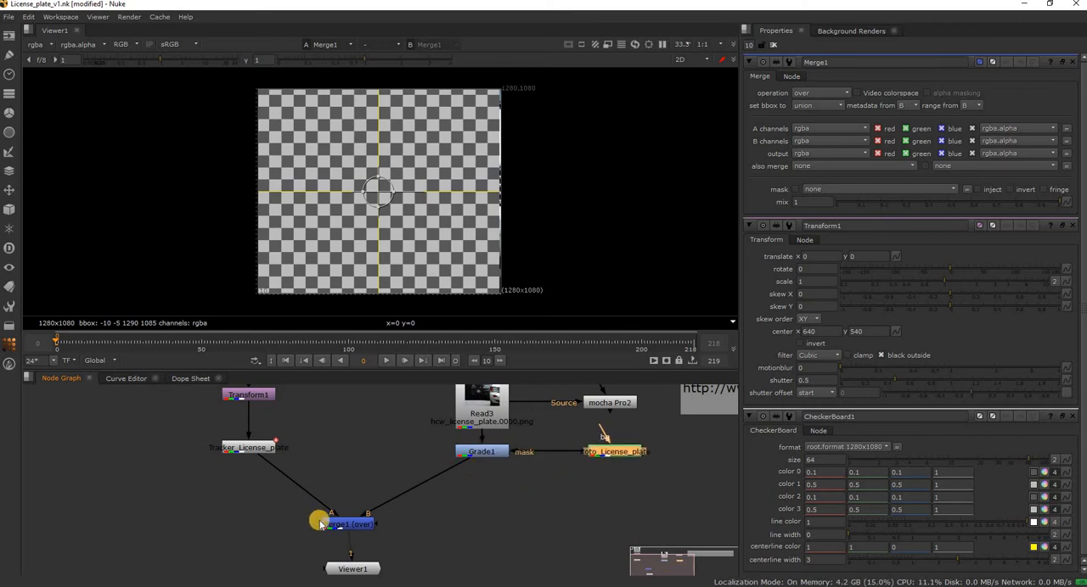
{"action": "left_click_drag", "start_coordinate": [319, 526], "coordinate": [282, 532]}
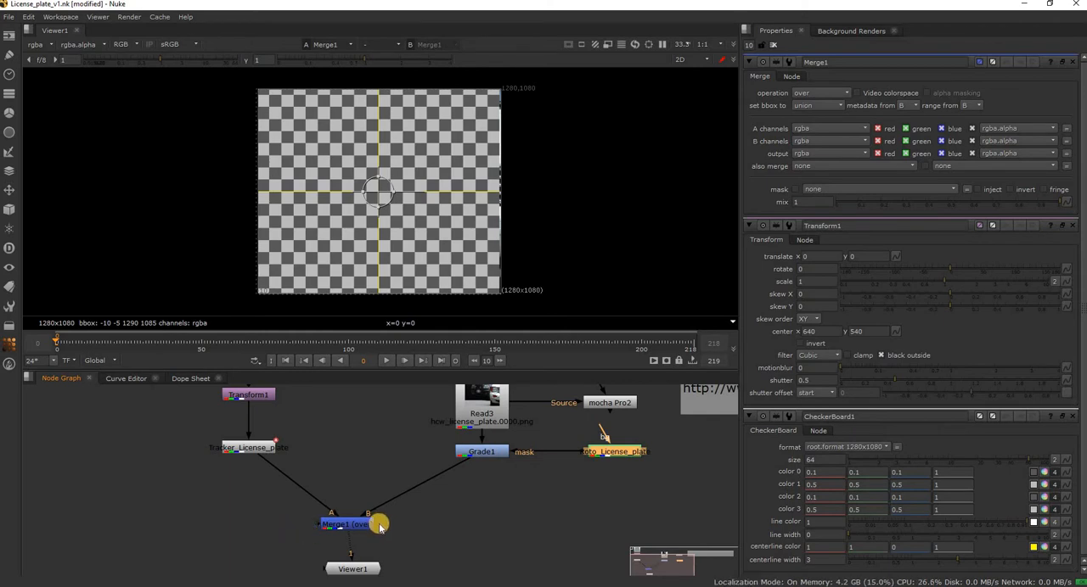
{"action": "left_click_drag", "start_coordinate": [376, 527], "coordinate": [587, 459]}
{"action": "left_click", "coordinate": [363, 524]}
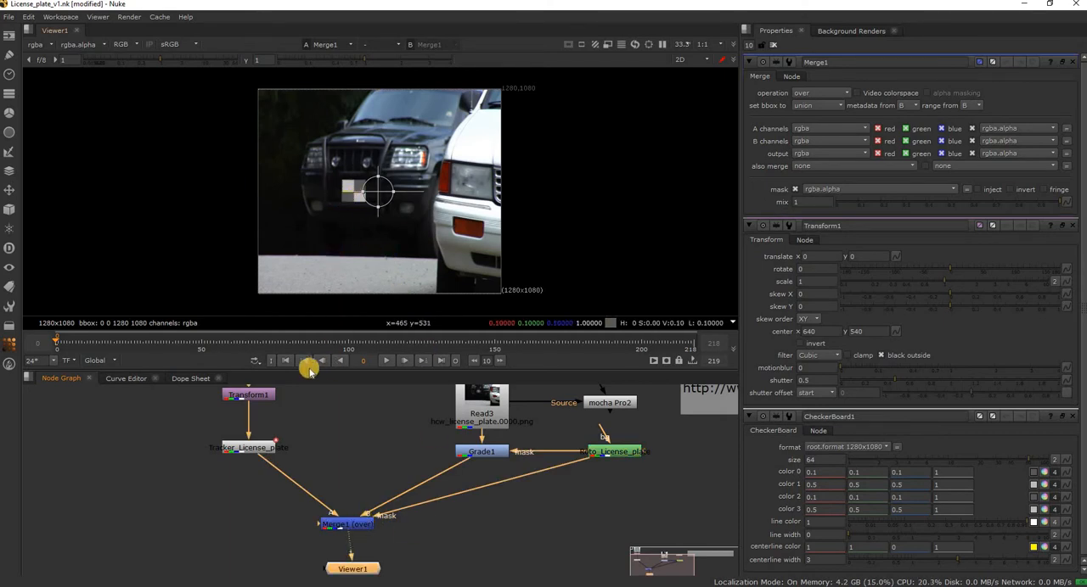
Play the merged shot to check how the checkerboard follows the license plate, with all node properties closed.
{"action": "left_click", "coordinate": [387, 360]}
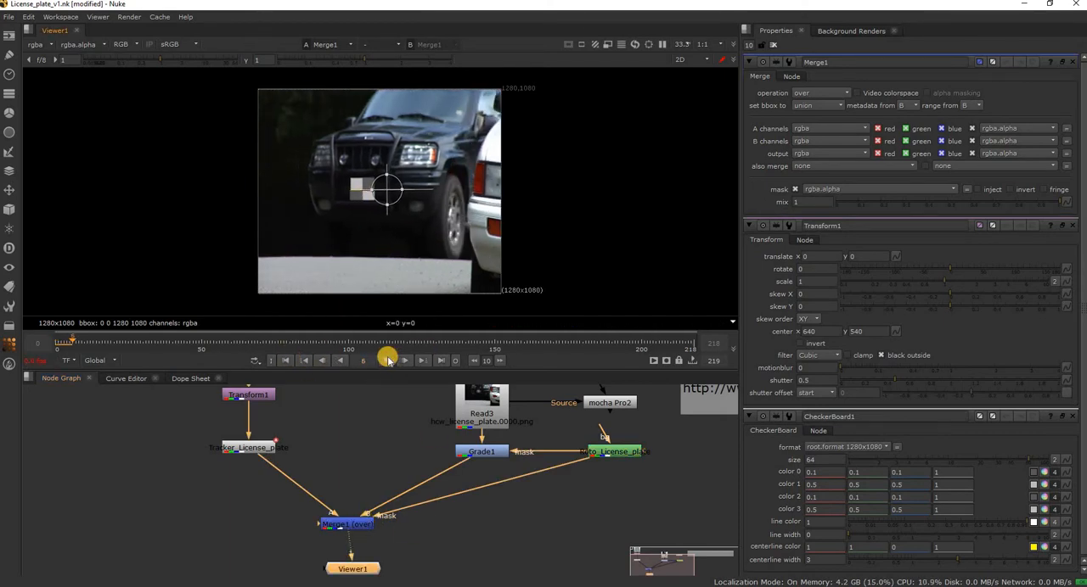
{"action": "left_click", "coordinate": [773, 44]}
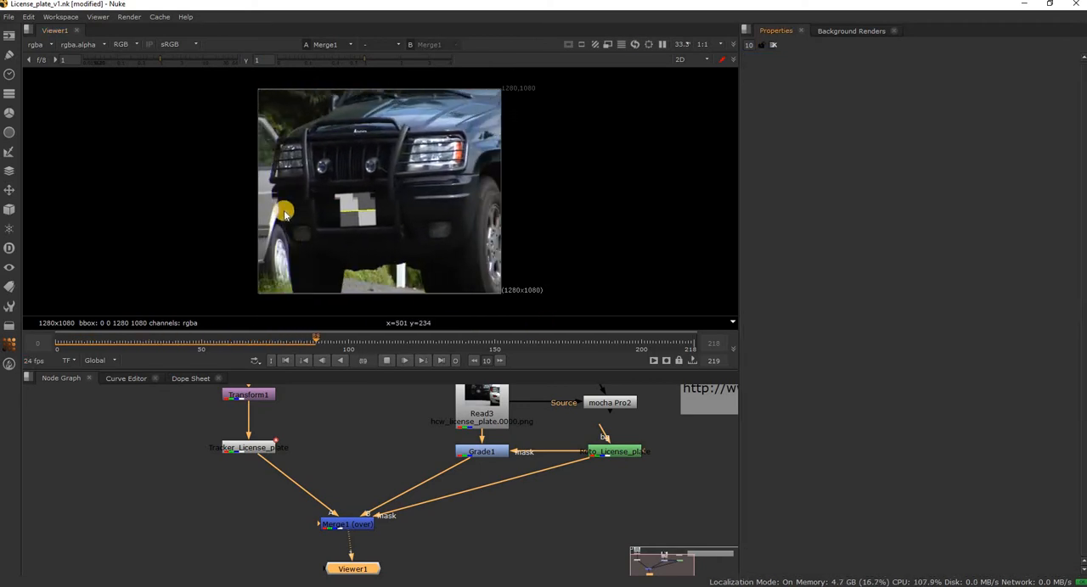
Return to the first frame and set Transform1's scale to 0.395 to shrink the checkerboard pattern.
{"action": "left_click", "coordinate": [387, 360]}
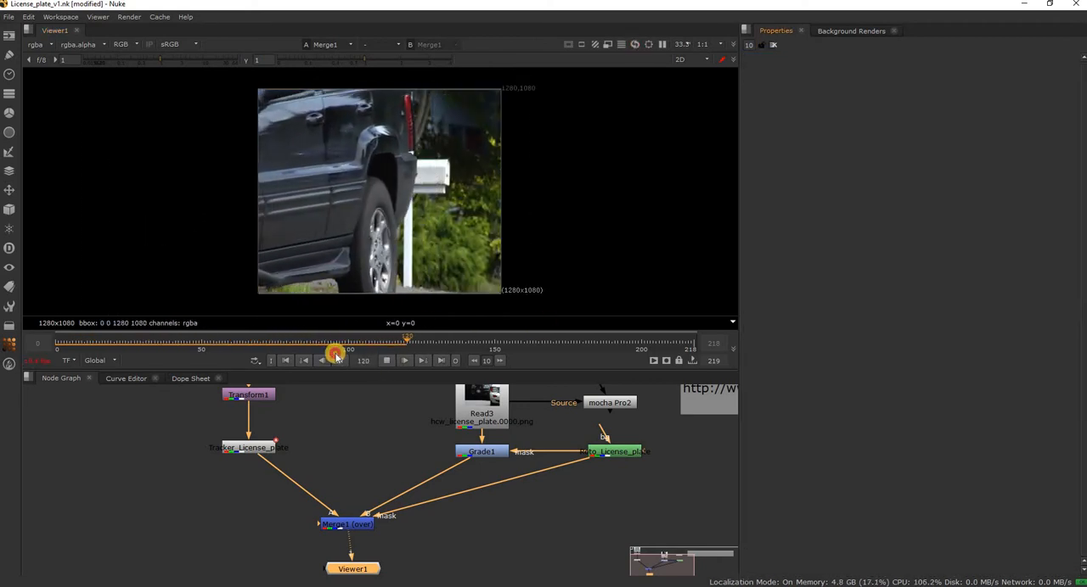
{"action": "left_click", "coordinate": [283, 360]}
{"action": "middle_click_drag", "start_coordinate": [356, 448], "coordinate": [435, 500]}
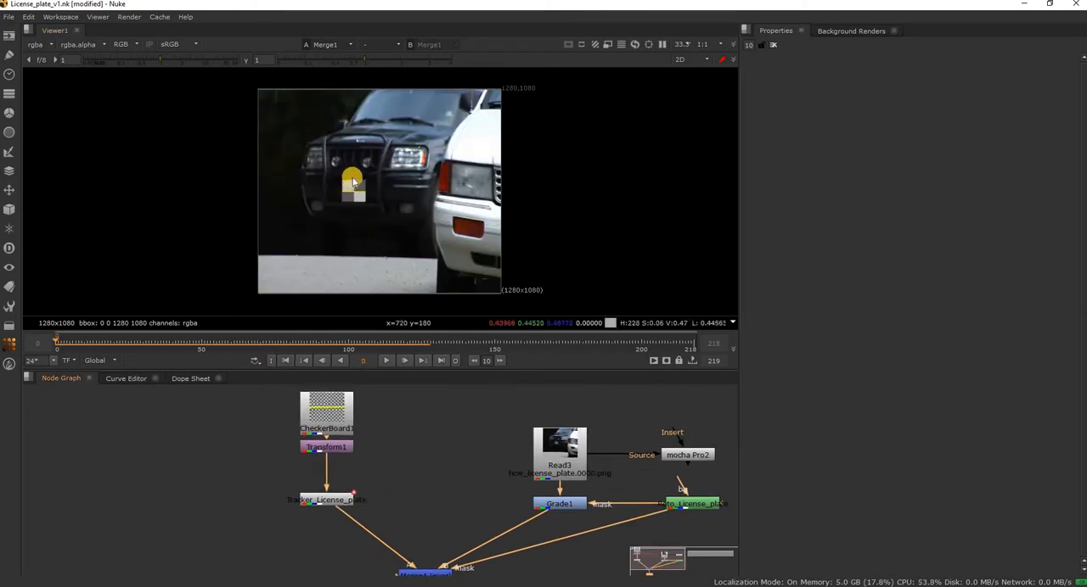
{"action": "double_click", "coordinate": [332, 448]}
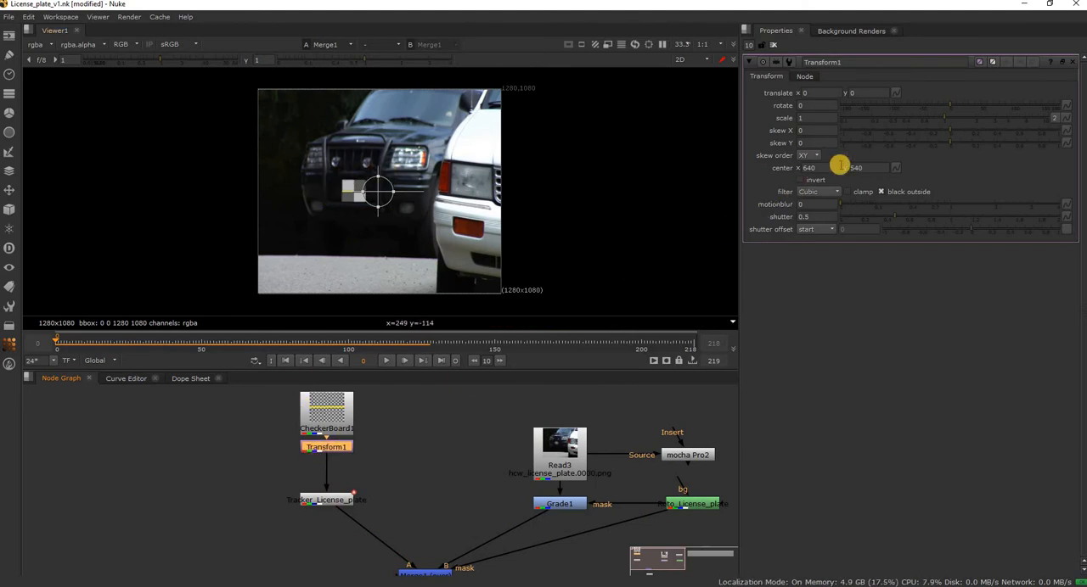
{"action": "left_click_drag", "start_coordinate": [931, 118], "coordinate": [899, 119]}
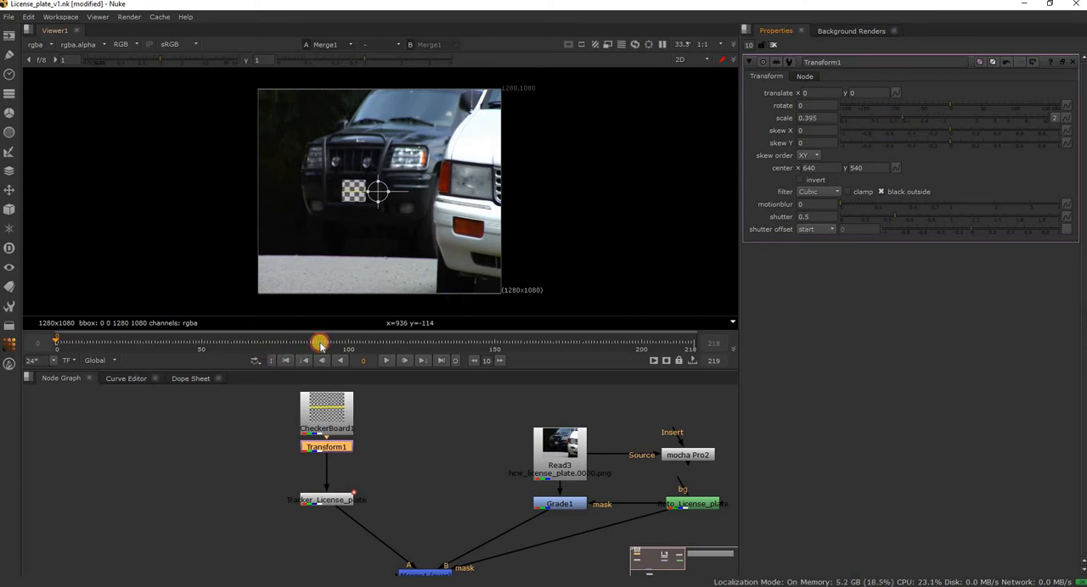
Play and scrub through the shot to check how the rescaled checkerboard follows the license plate, ending at the first frame.
{"action": "left_click", "coordinate": [394, 361]}
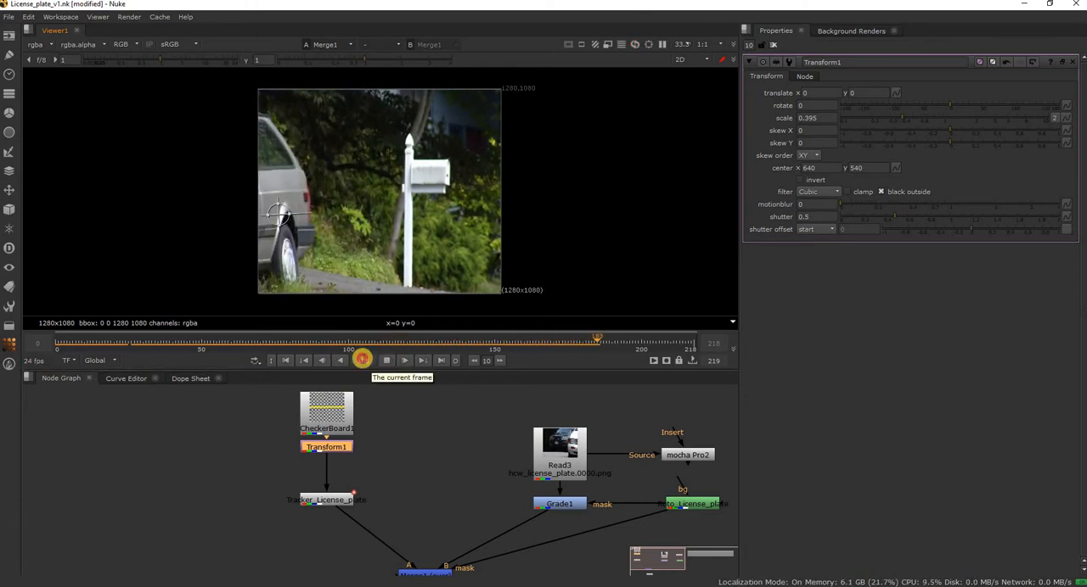
{"action": "left_click", "coordinate": [285, 363]}
{"action": "left_click_drag", "start_coordinate": [292, 350], "coordinate": [386, 337]}
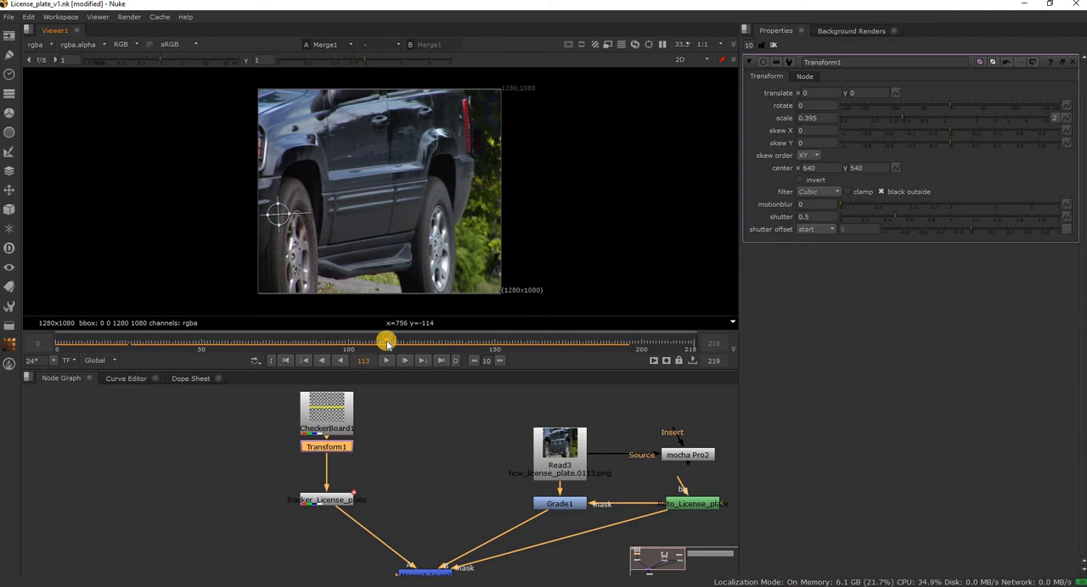
{"action": "left_click_drag", "start_coordinate": [345, 344], "coordinate": [301, 361]}
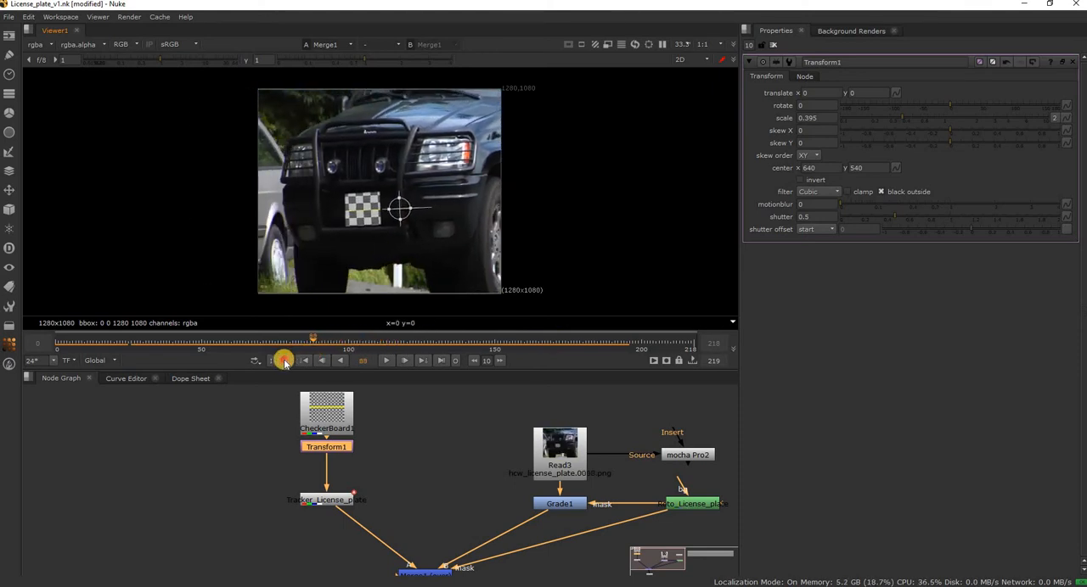
{"action": "left_click", "coordinate": [285, 361]}
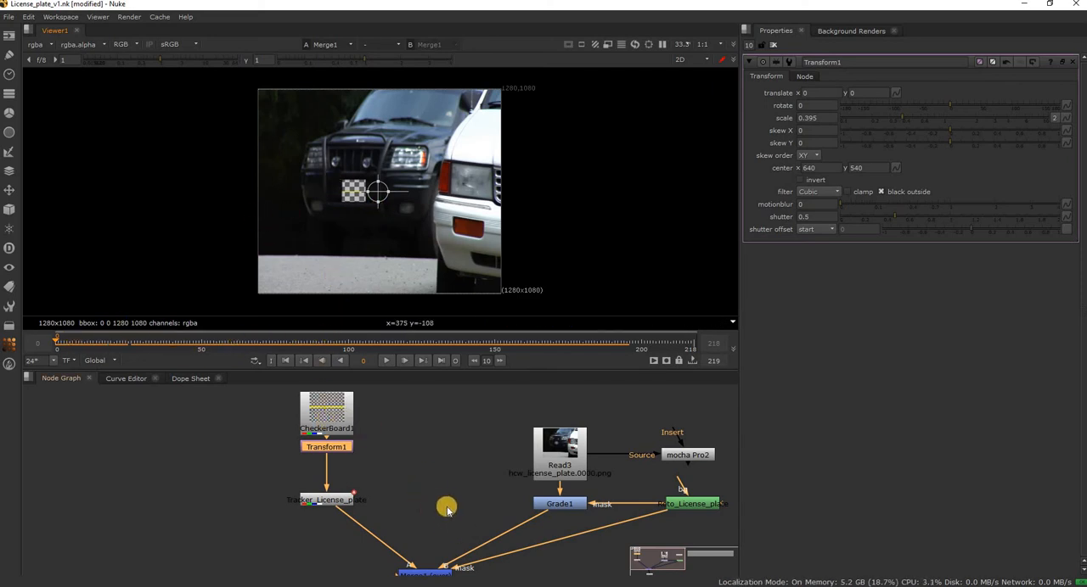
{"action": "middle_click_drag", "start_coordinate": [433, 581], "coordinate": [363, 511]}
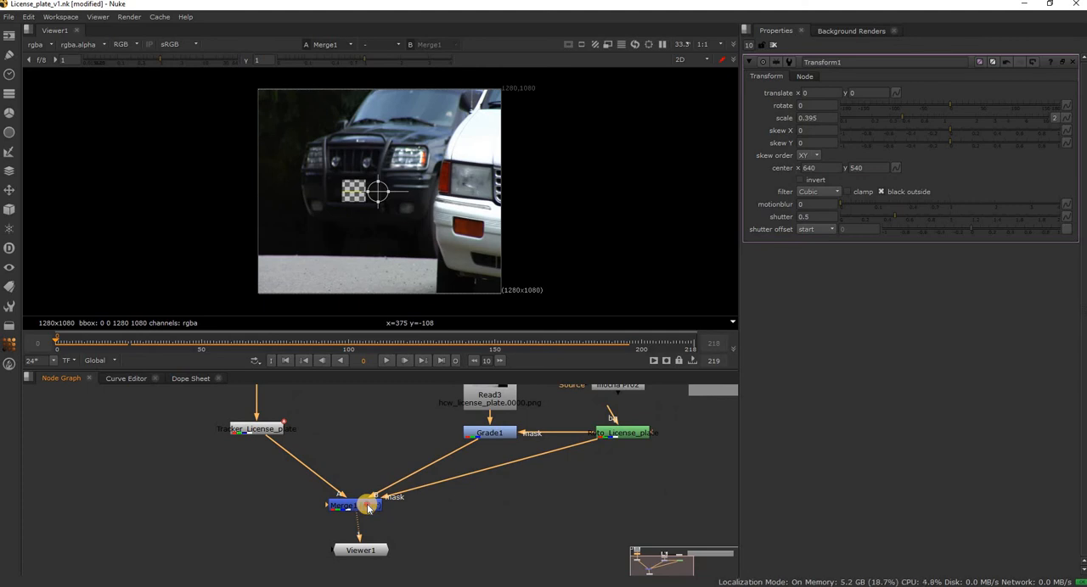
{"action": "left_click", "coordinate": [367, 505]}
{"action": "left_click", "coordinate": [375, 551]}
{"action": "left_click_drag", "start_coordinate": [366, 555], "coordinate": [368, 561]}
{"action": "middle_click_drag", "start_coordinate": [477, 566], "coordinate": [342, 586]}
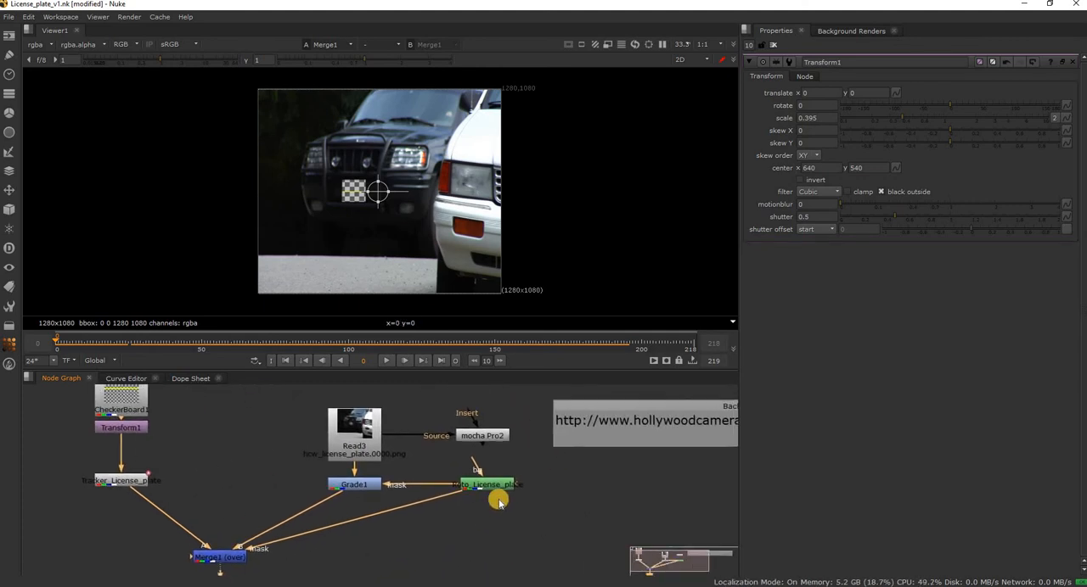